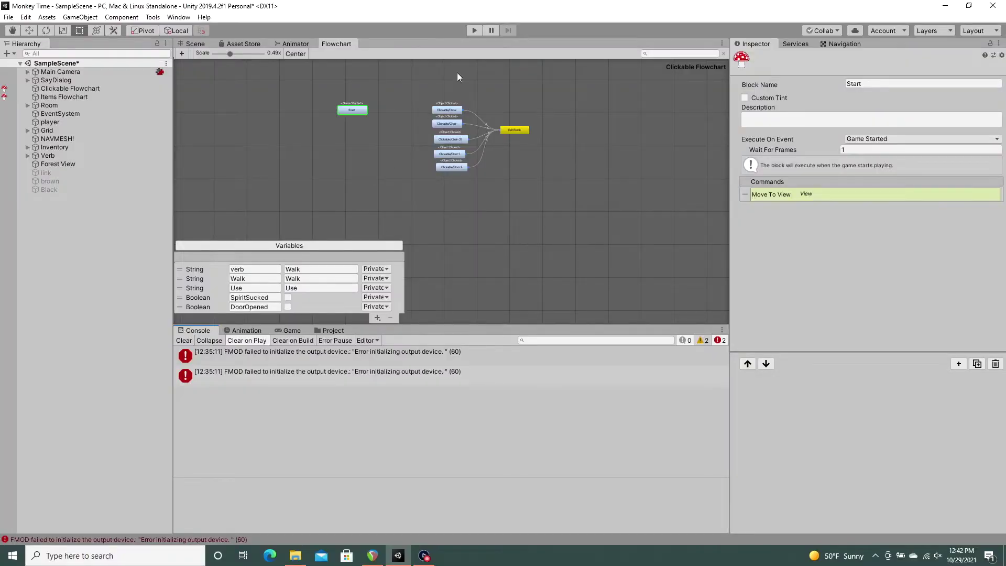
- Enter Play mode so the Start block moves the camera onto the room
left_click(475, 30)
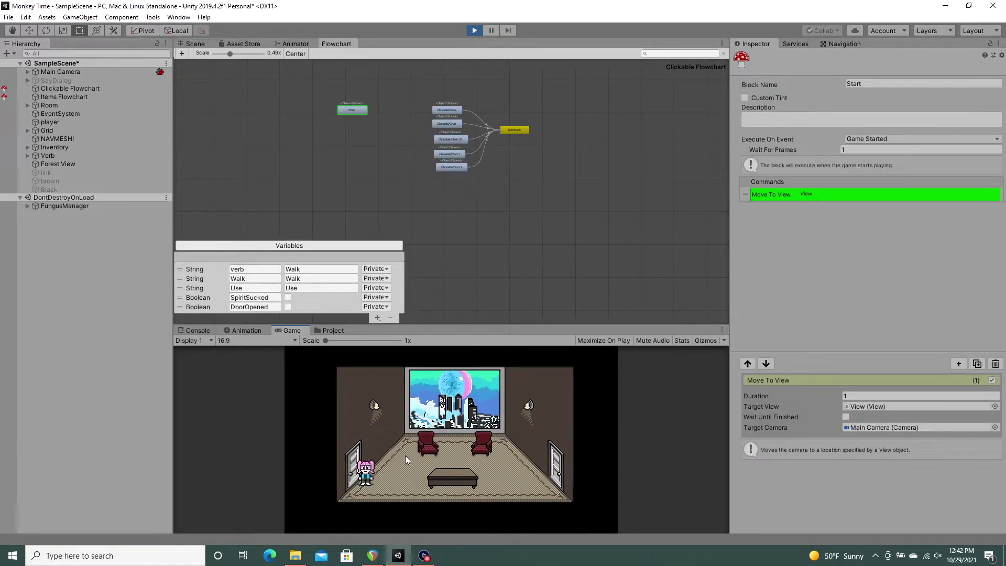
- Enlarge the Game view and walk the character into the room behind the table
left_click(405, 464)
left_click_drag(605, 324, 550, 161)
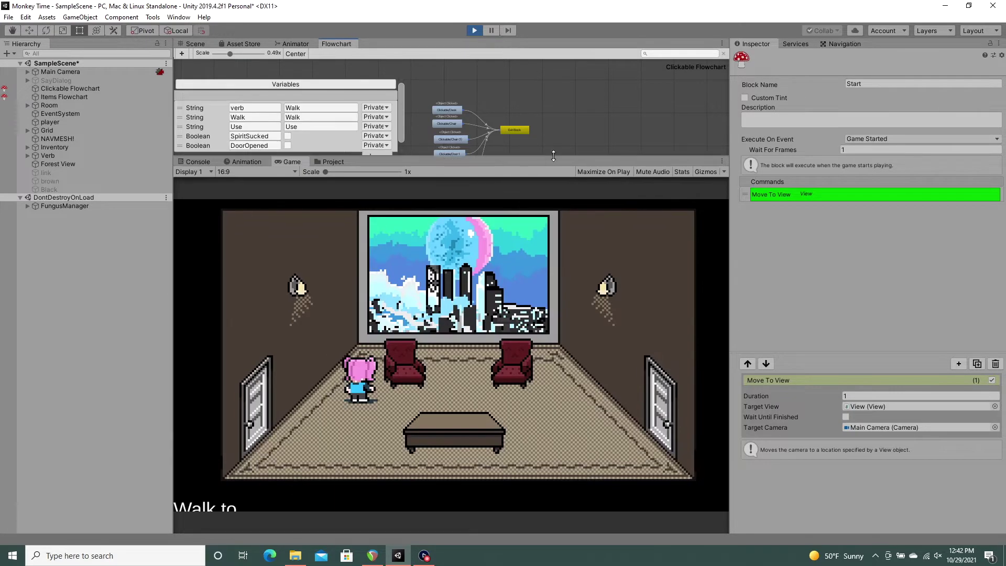
left_click(458, 399)
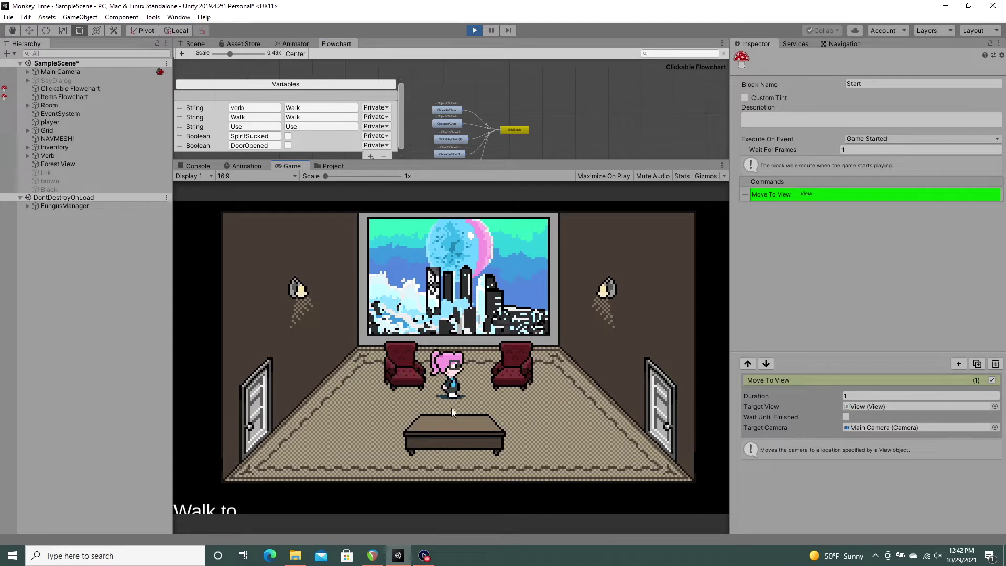
left_click(357, 421)
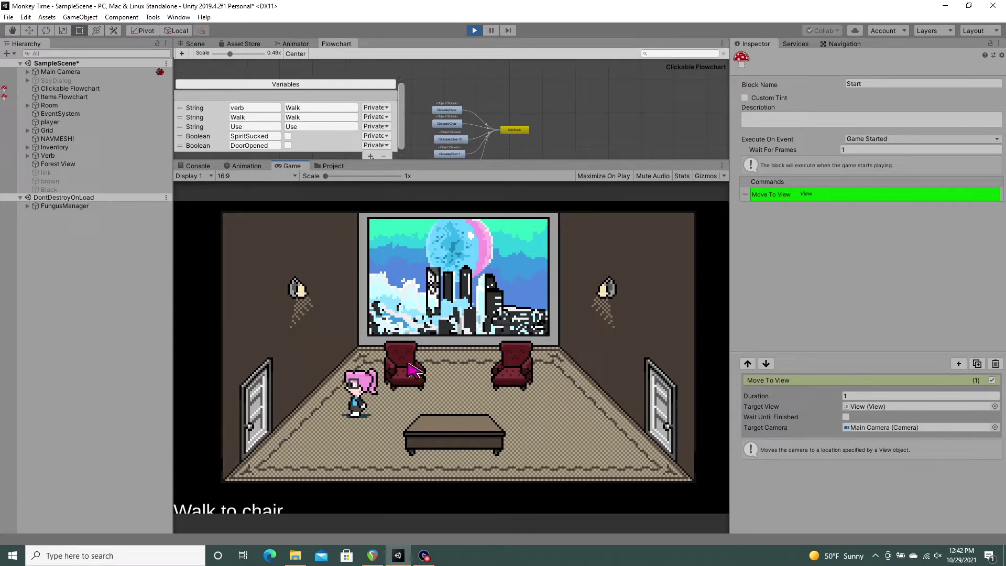
- Inspect the desk and read through its note dialogue
left_click(463, 399)
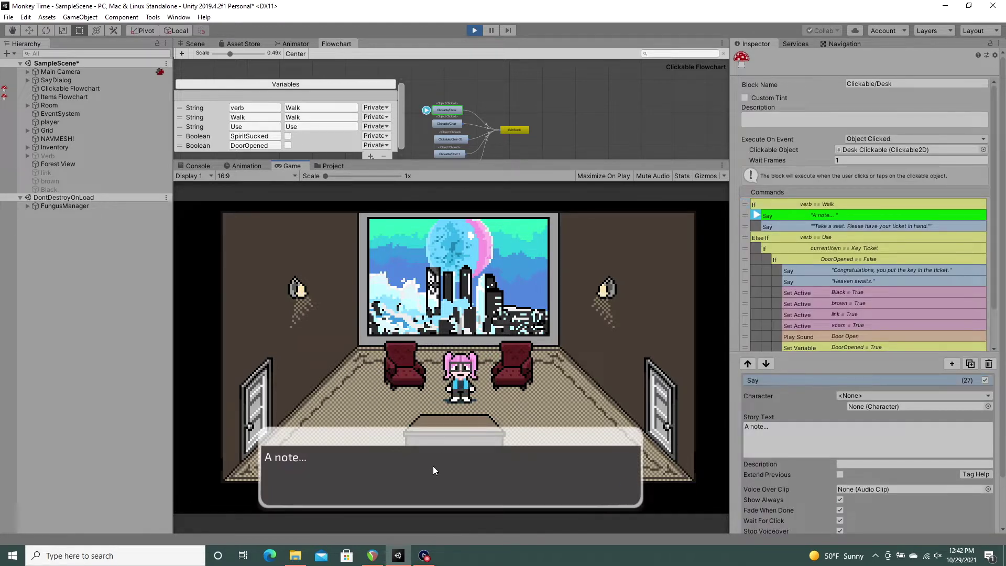
left_click(433, 484)
left_click(434, 482)
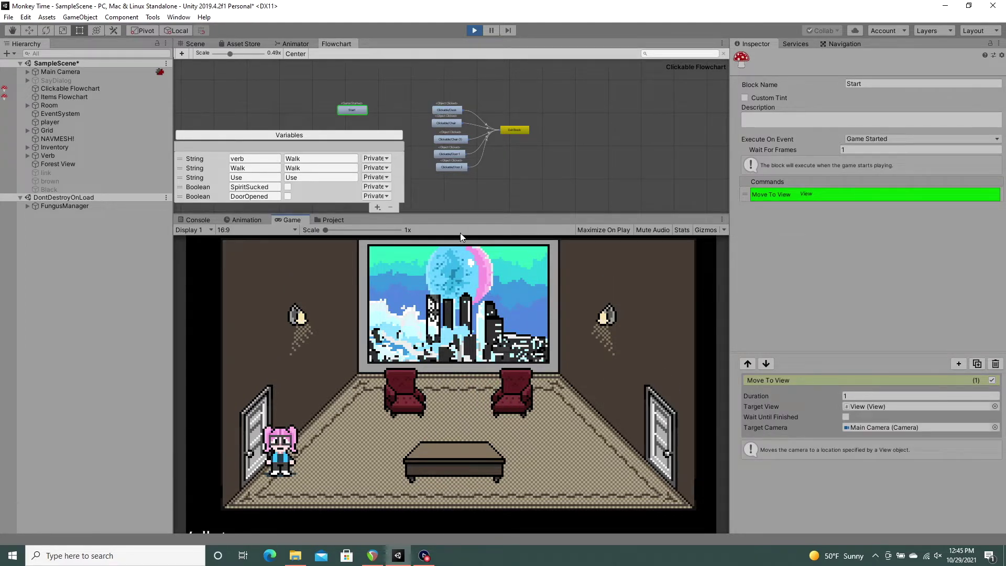
- Enlarge the Game view and take the ticket from the chair
left_click_drag(453, 216, 459, 166)
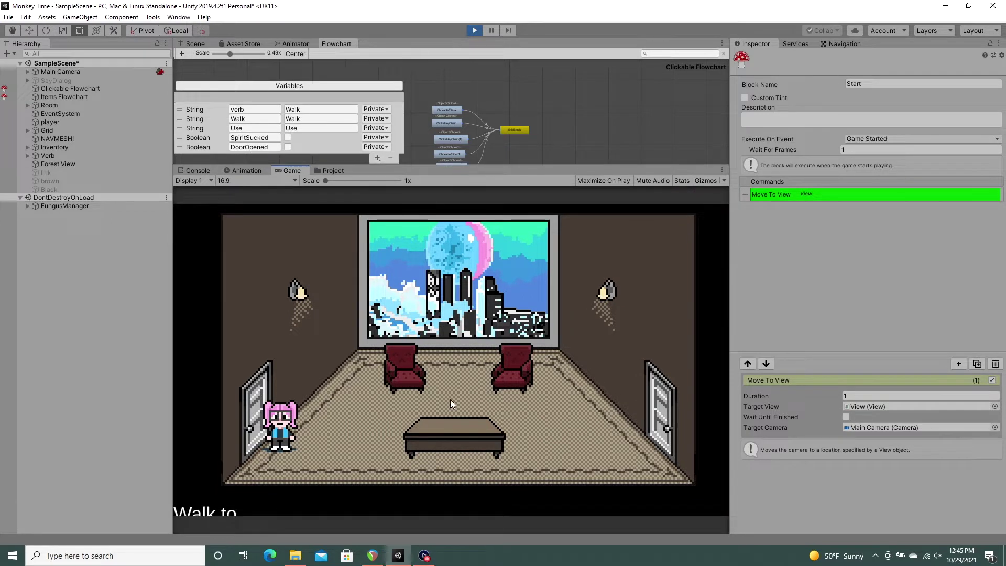
left_click(508, 372)
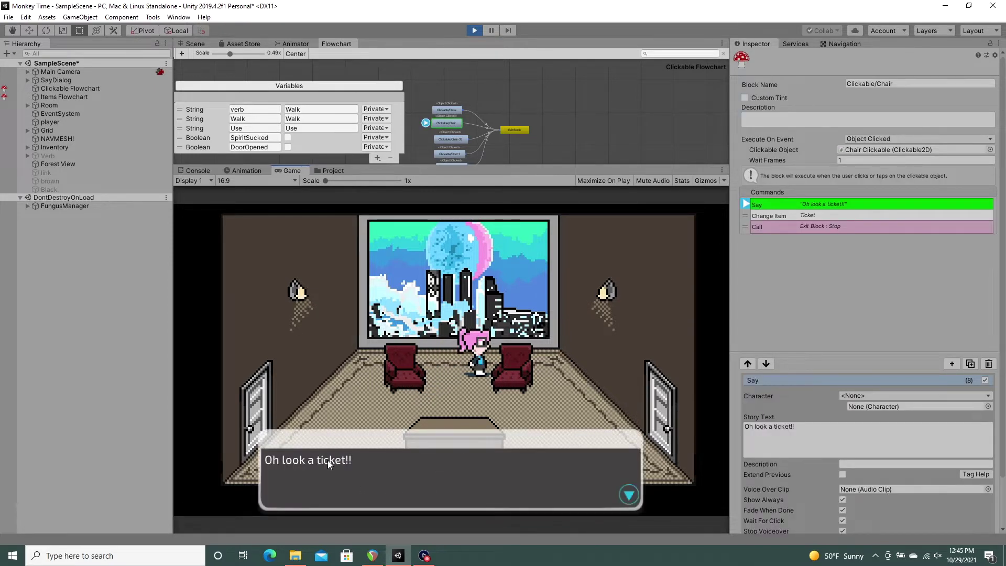
left_click(328, 459)
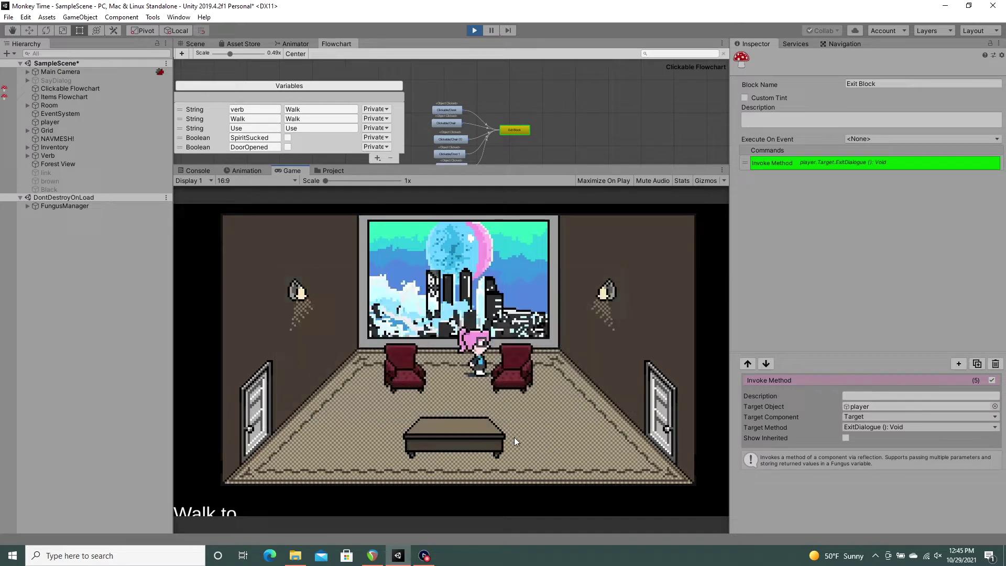
left_click(513, 370)
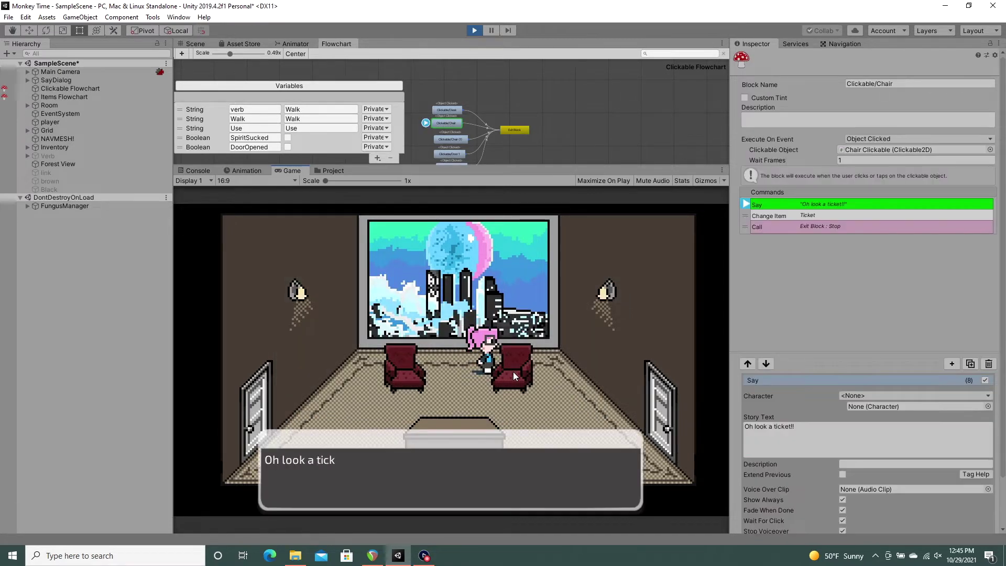
left_click(360, 476)
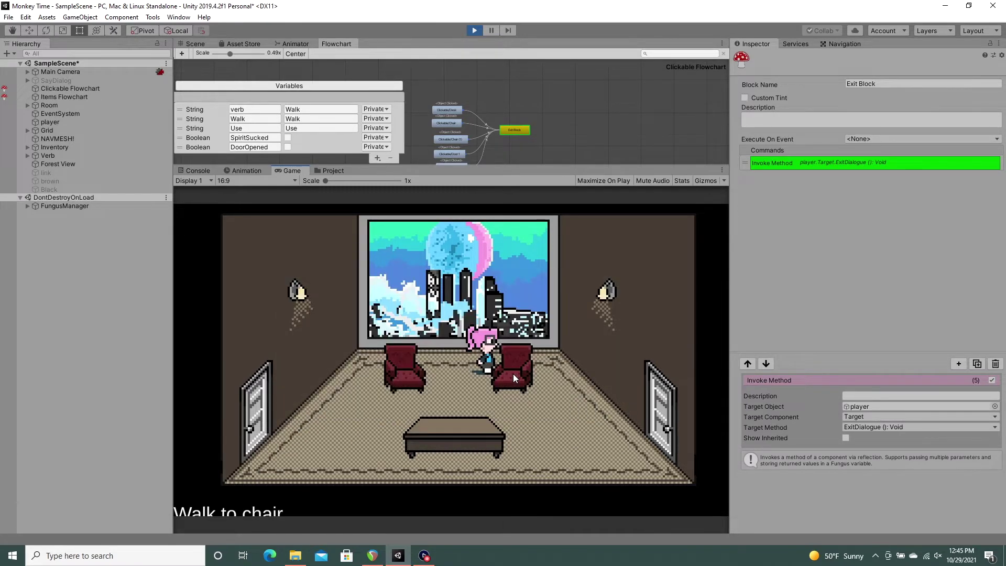
- Walk to the room centre and check the ticket is in the inventory
left_click(456, 370)
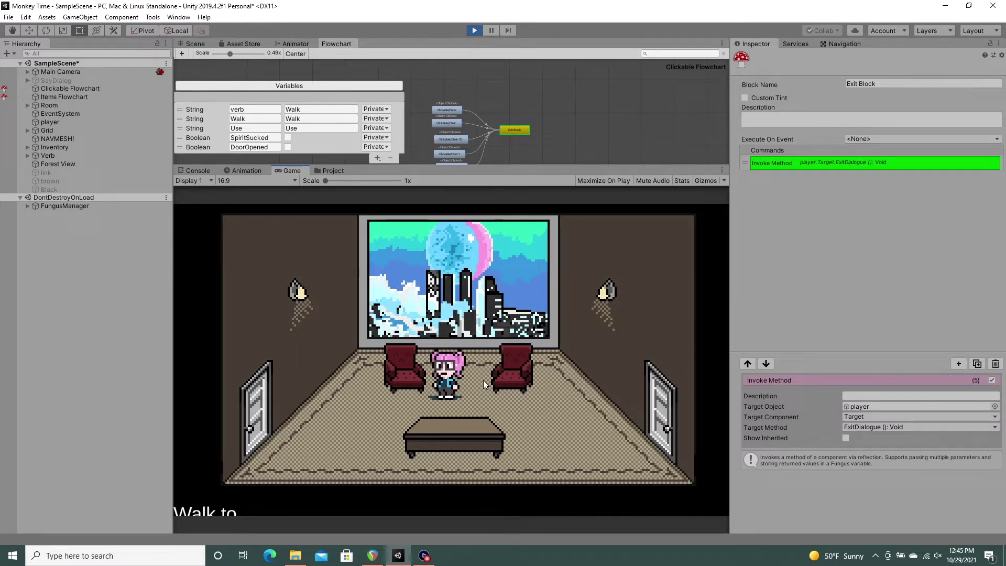
right_click(514, 372)
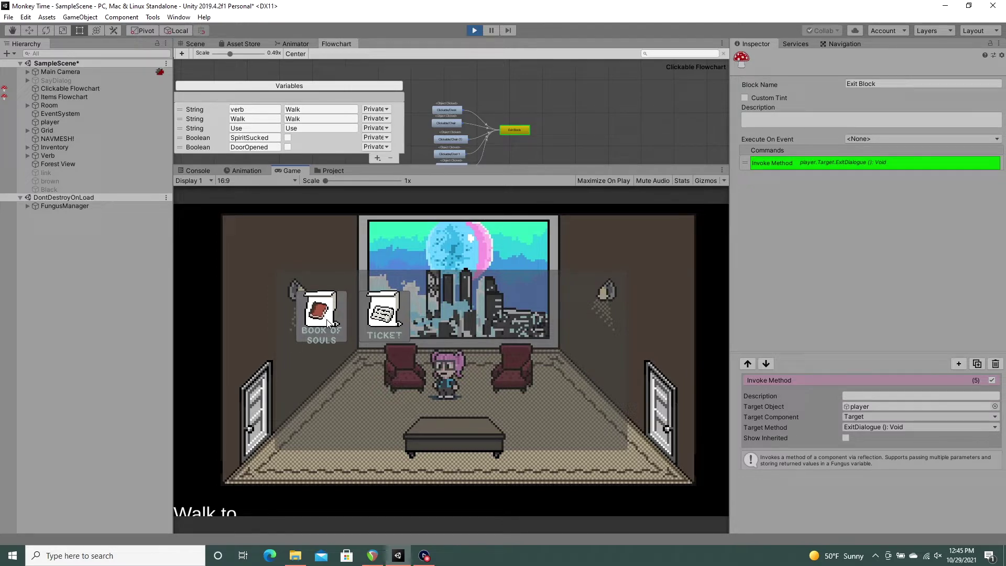
right_click(420, 392)
- Inspect the left chair and read that it is possessed
left_click(410, 383)
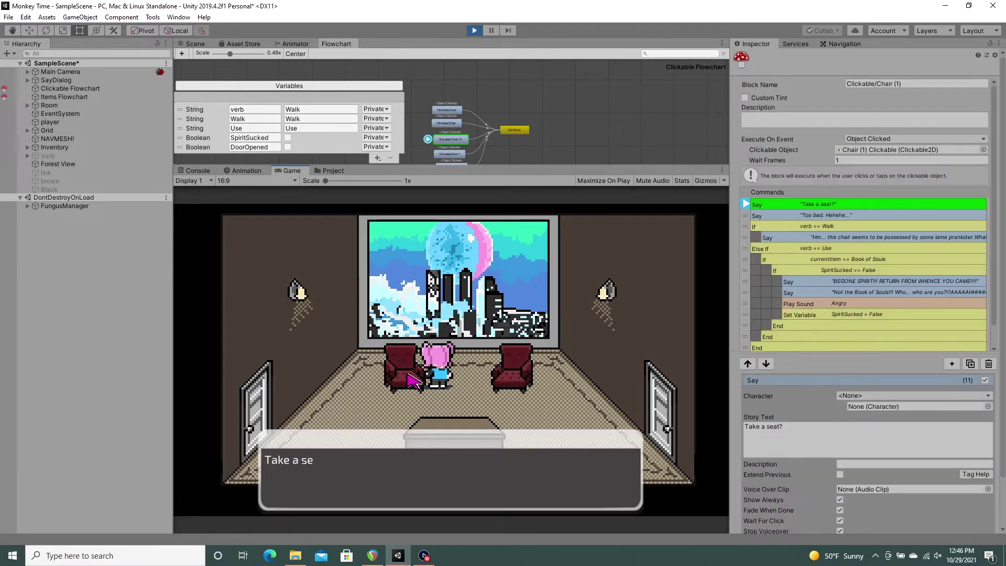
left_click(406, 481)
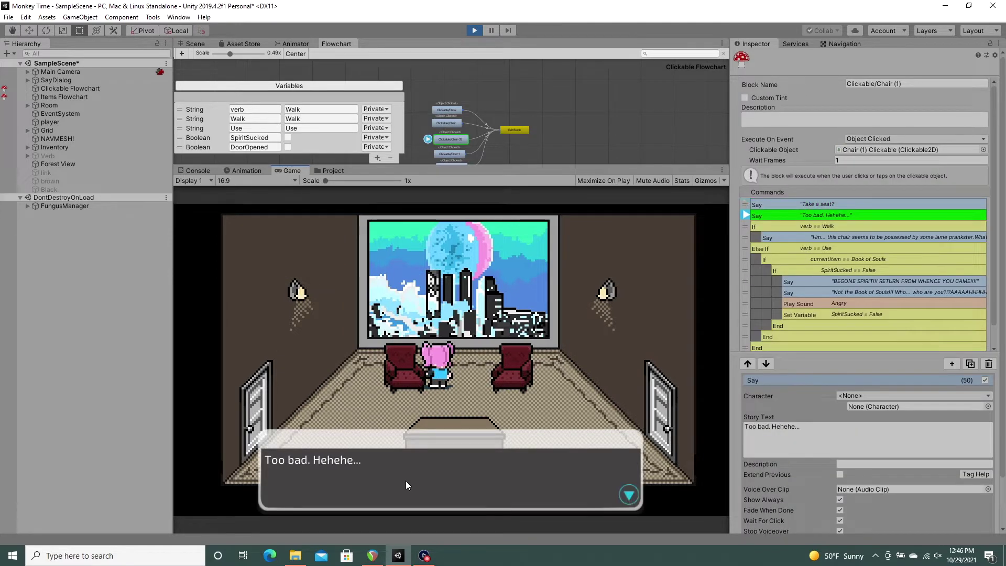
left_click(442, 477)
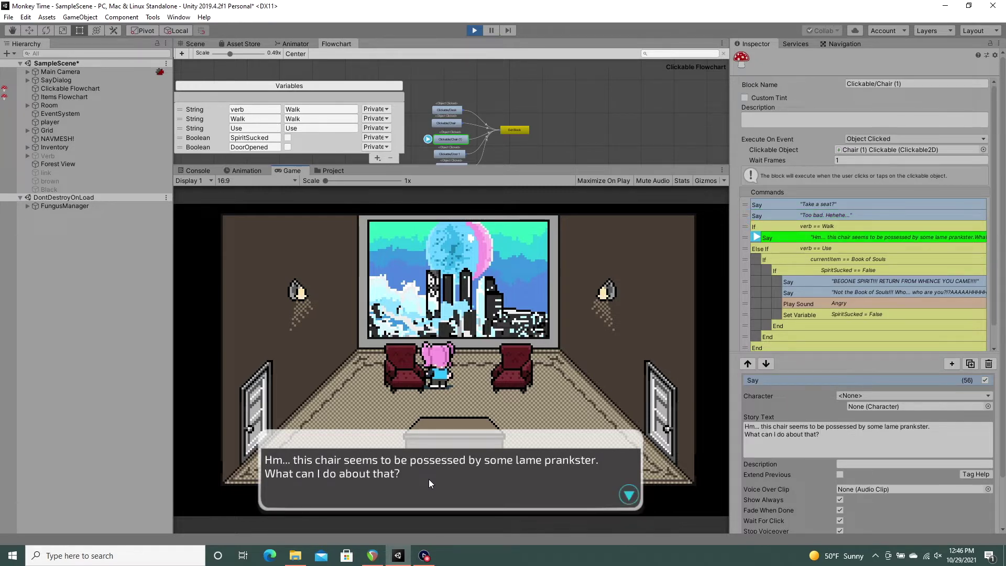
left_click(428, 479)
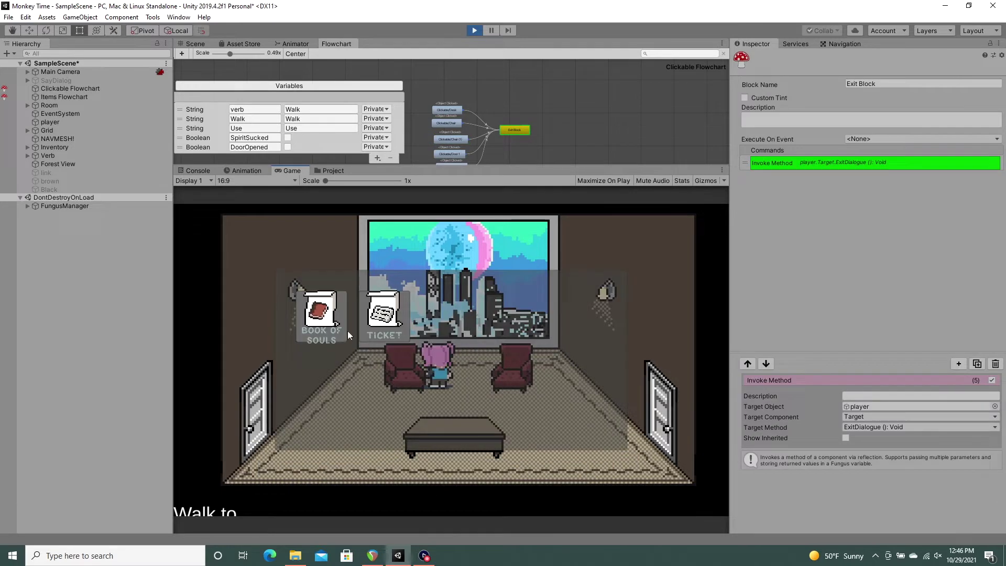
- Use the Book of Souls on the left chair and read the banishing dialogue
left_click(346, 329)
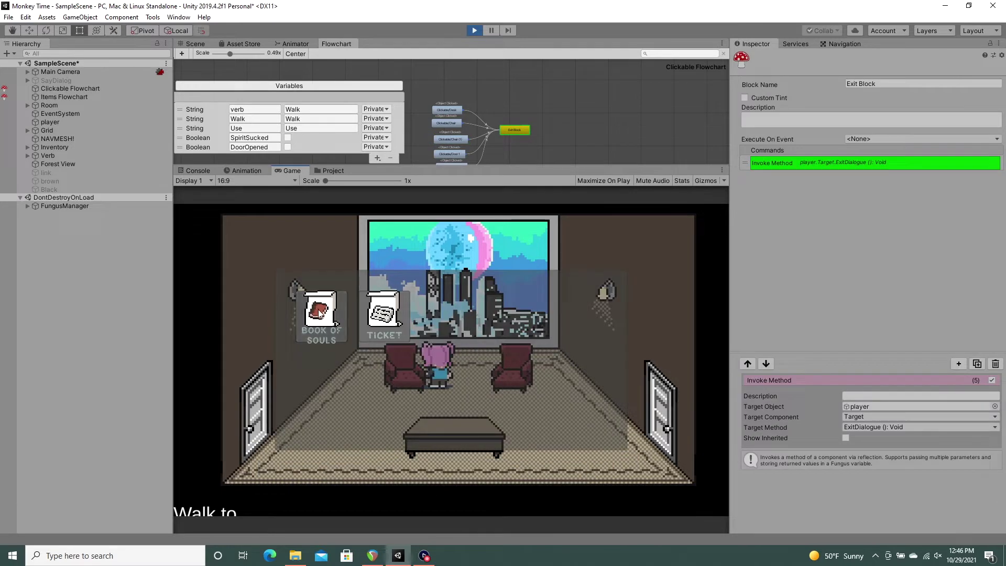
left_click(406, 373)
left_click(417, 498)
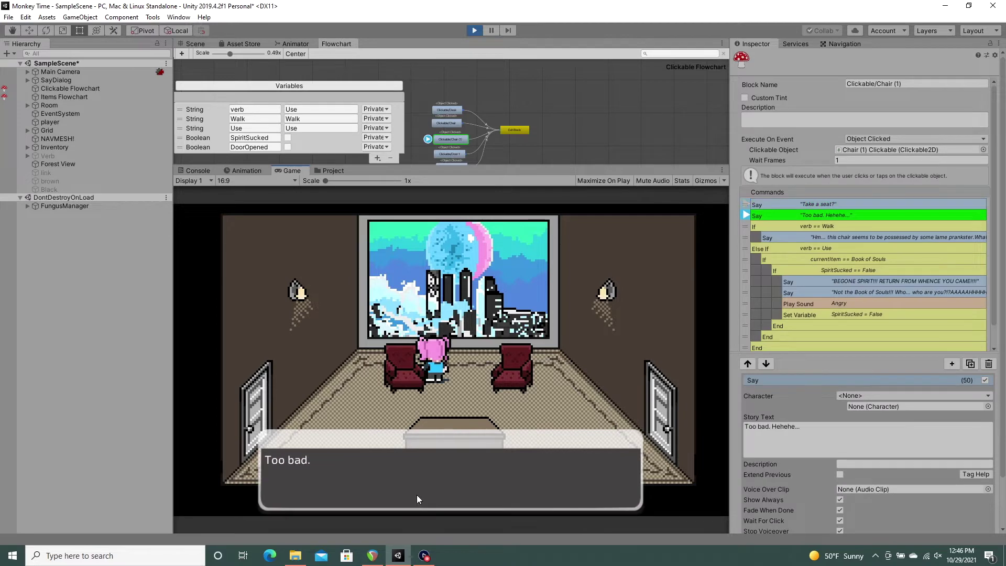
left_click(418, 494)
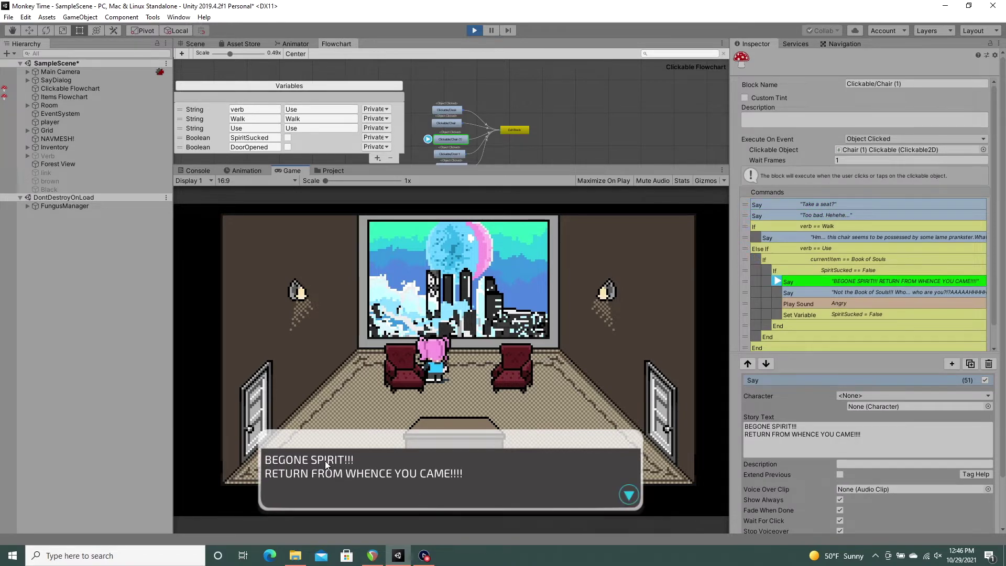
left_click(351, 488)
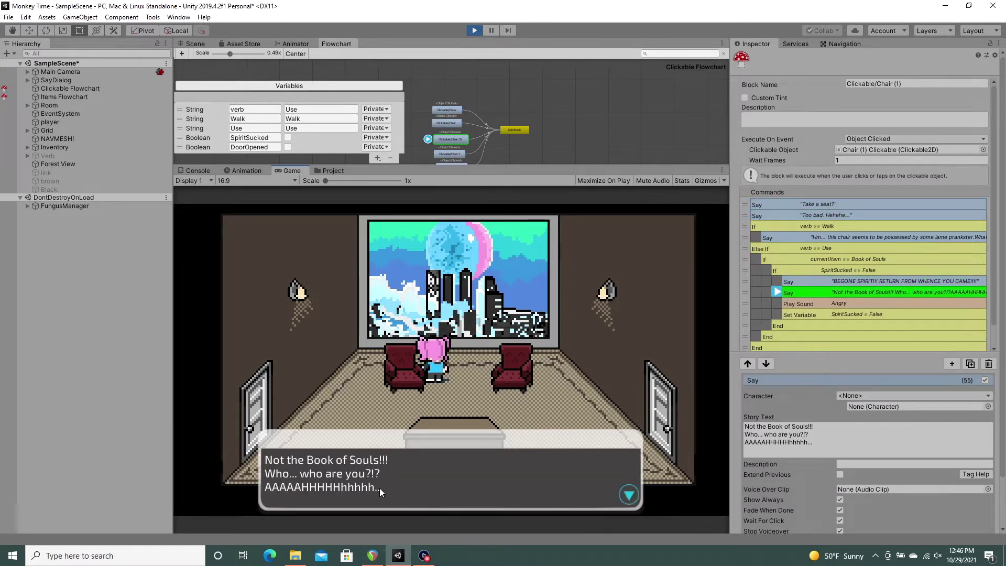
left_click(399, 487)
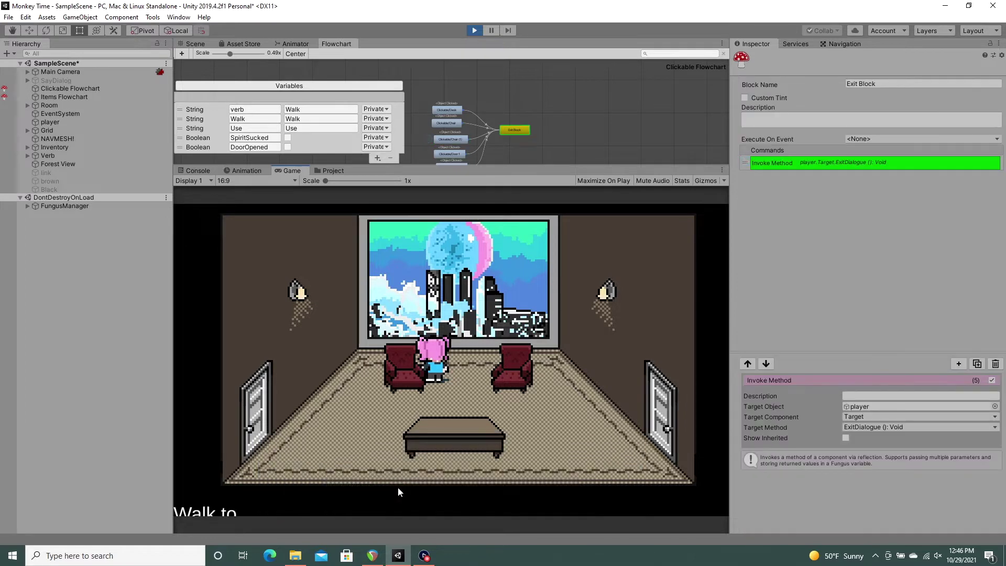
- Inspect the left chair again and read through its dialogue
left_click(407, 377)
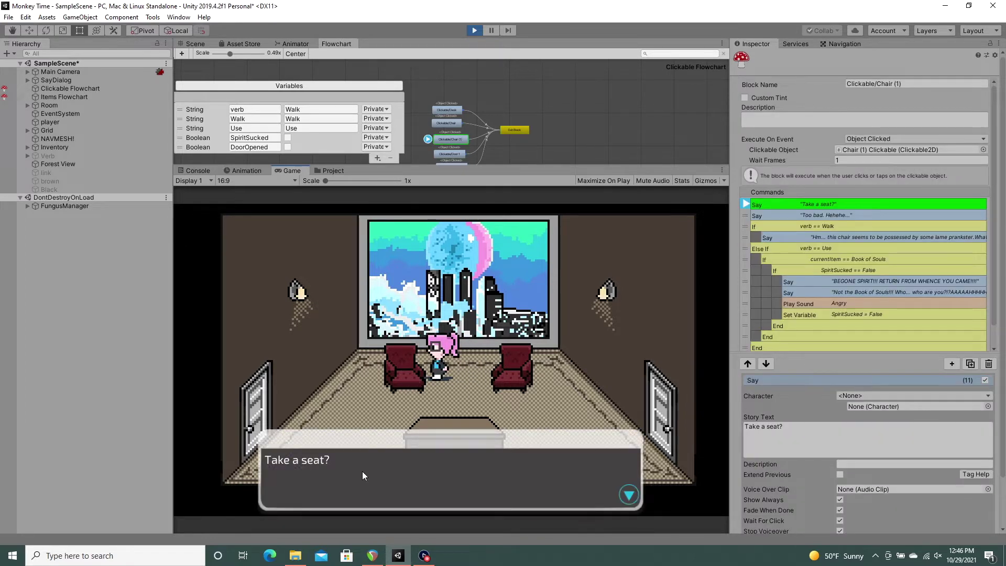
left_click(379, 475)
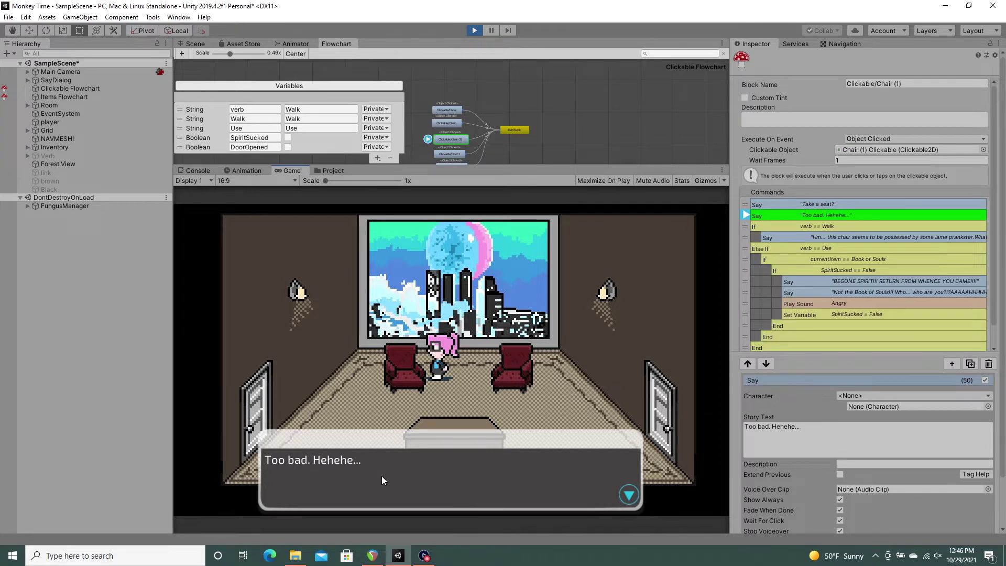
left_click(381, 475)
left_click(382, 476)
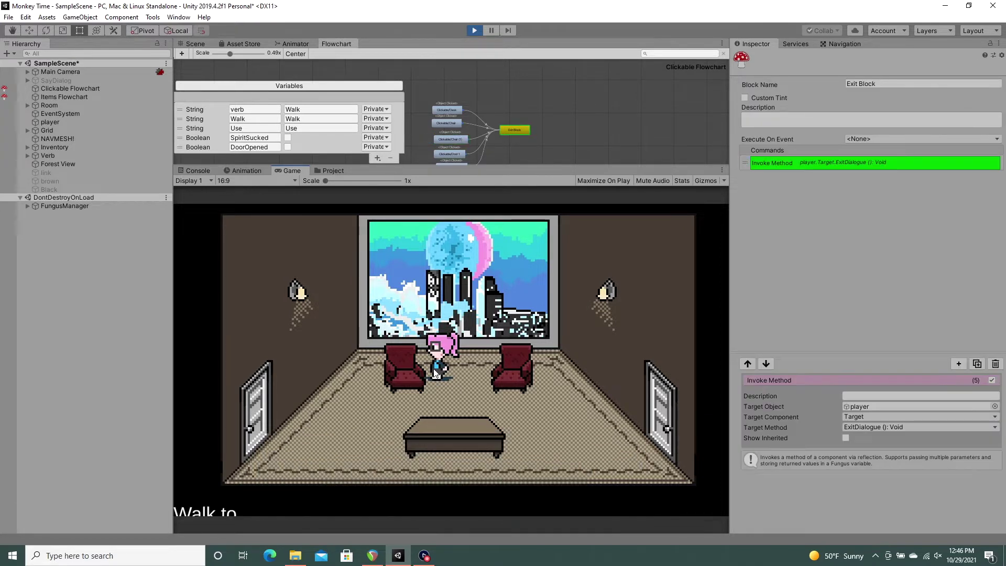
- Use the Key Ticket from the inventory on the desk to open the door
right_click(436, 388)
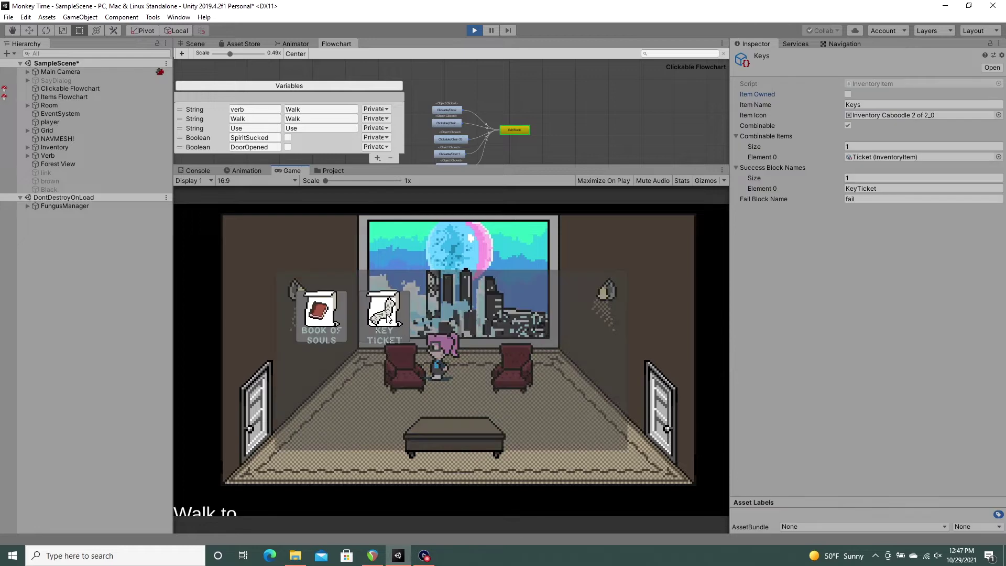
left_click(386, 315)
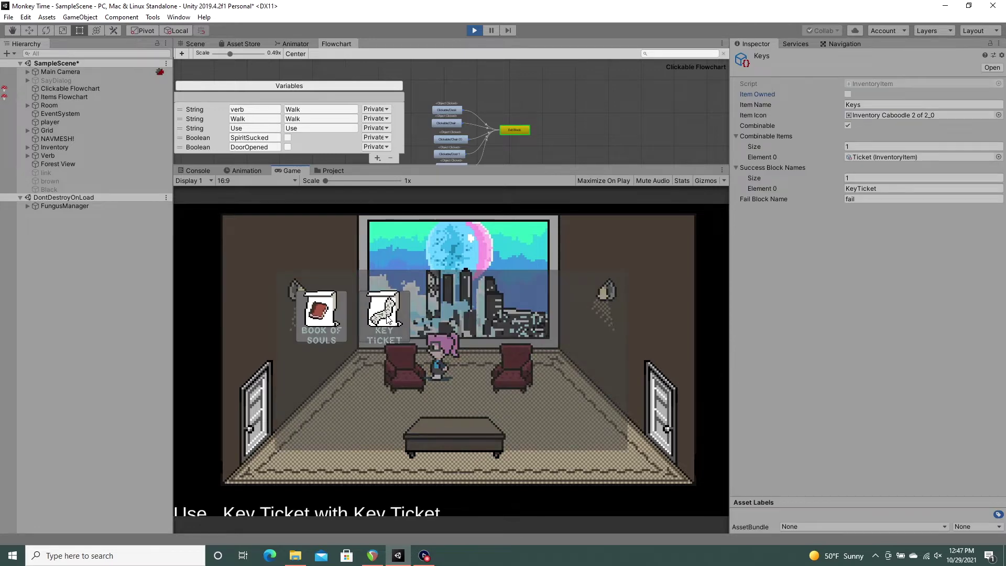
left_click(453, 430)
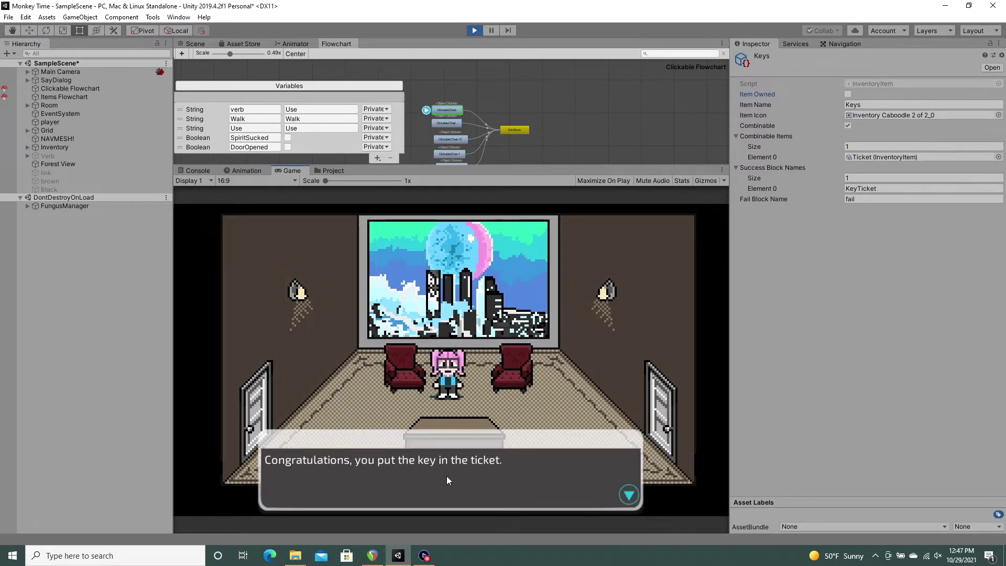
left_click(460, 491)
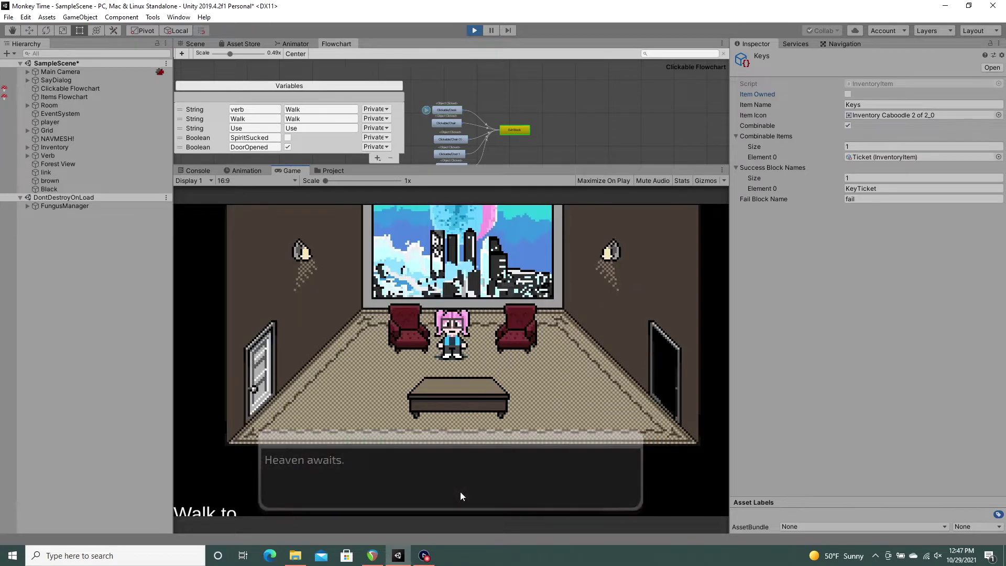
- Walk the character out the open door, through the forest and back toward the chairs
left_click(664, 373)
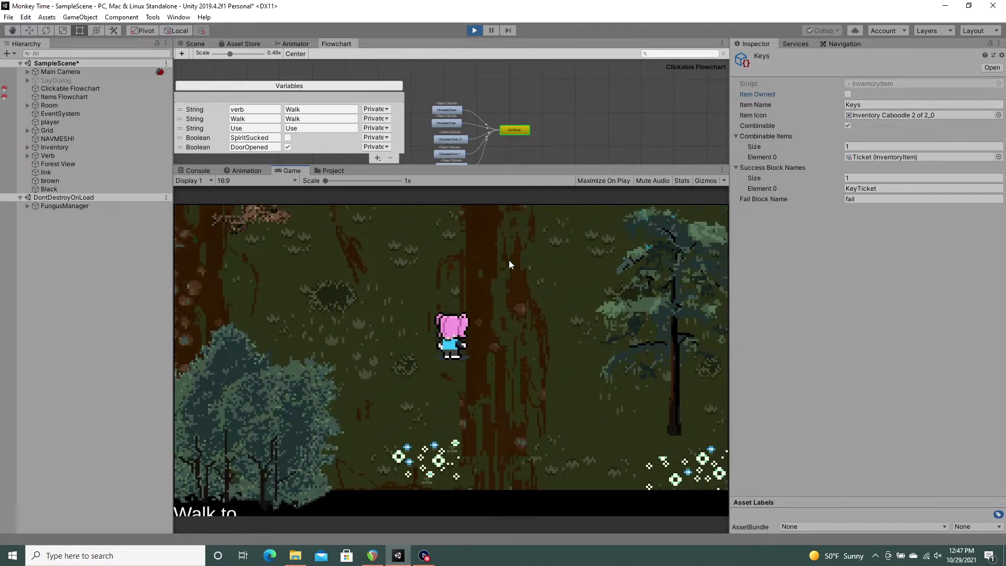
left_click(508, 260)
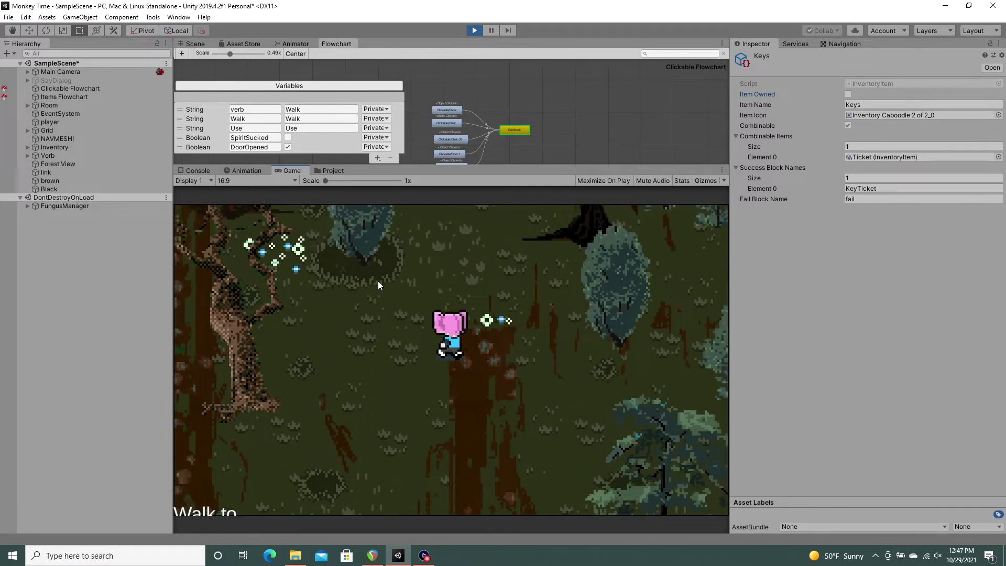
left_click(414, 415)
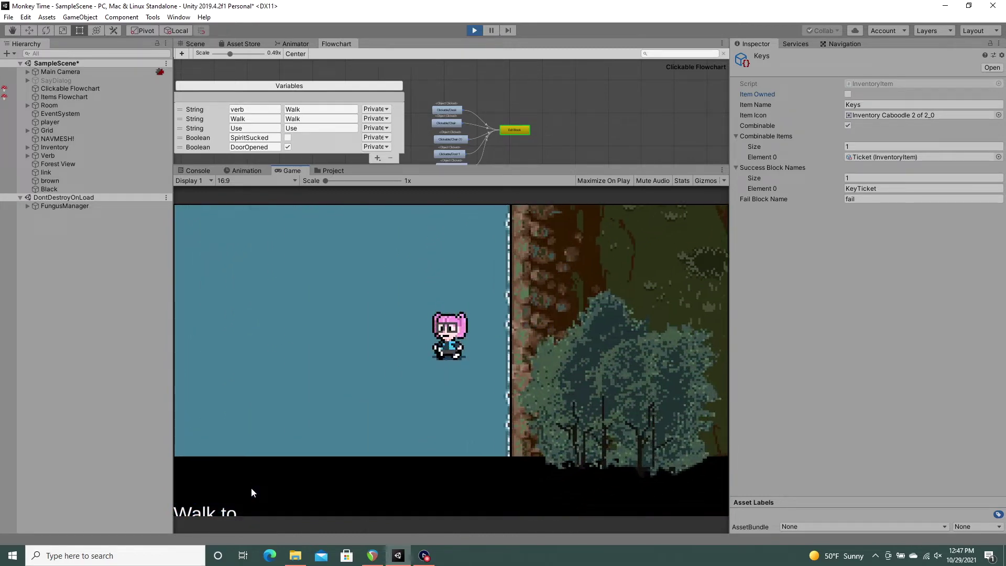
left_click(153, 404)
left_click(282, 359)
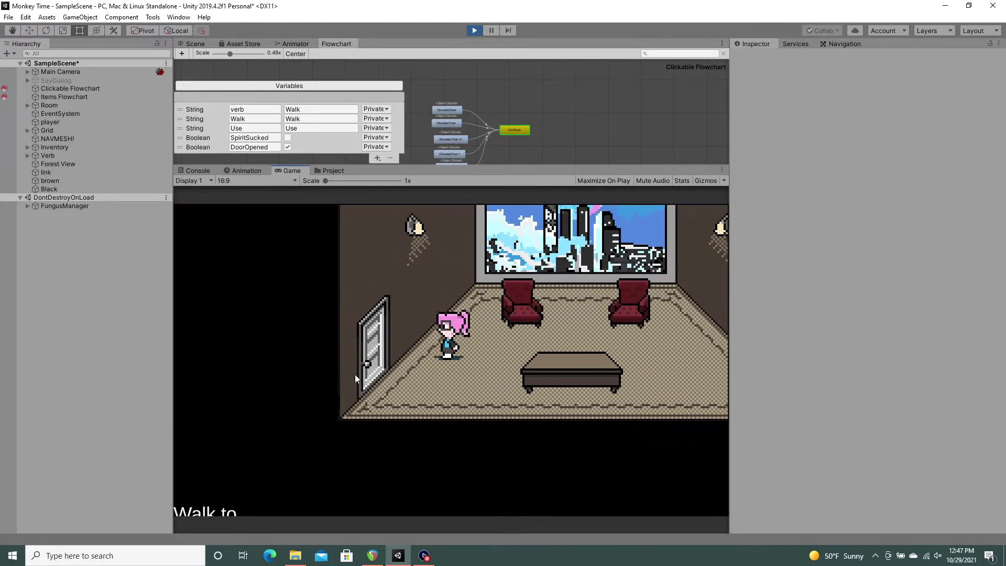
left_click(555, 336)
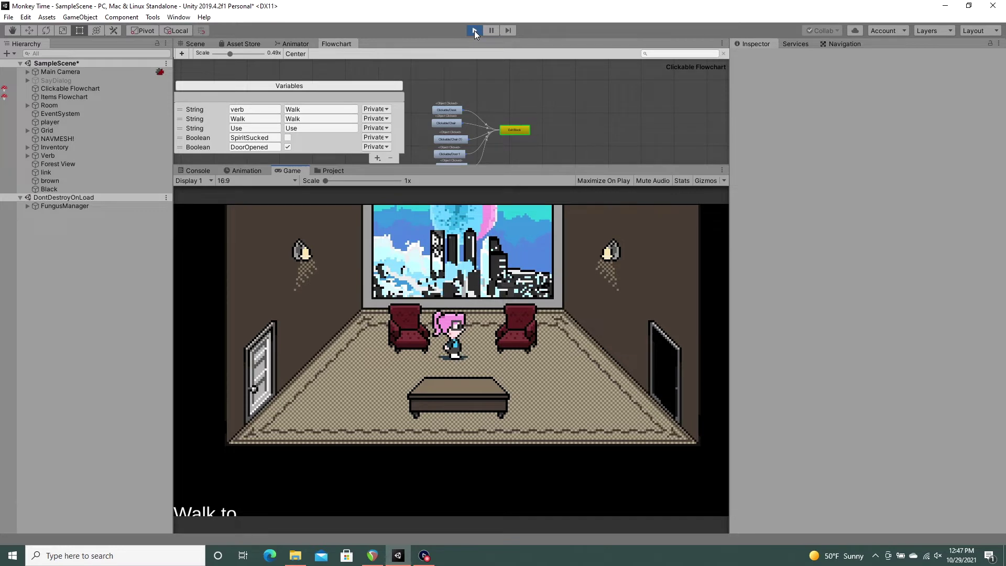
- Stop Play mode and inspect the Desk block's currentItem == Key Ticket condition
left_click(473, 30)
left_click(451, 109)
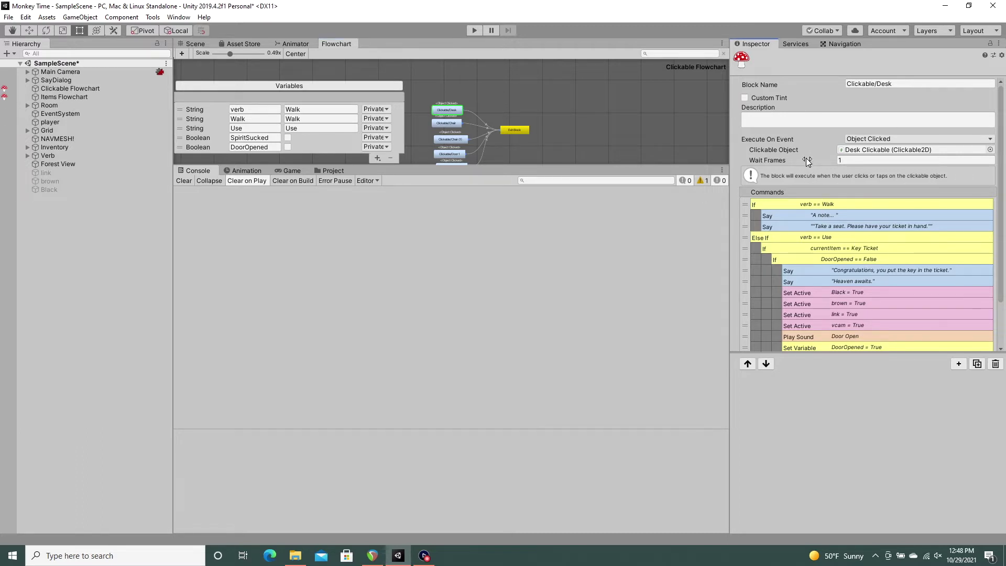
right_click(806, 194)
left_click(793, 252)
left_click(794, 250)
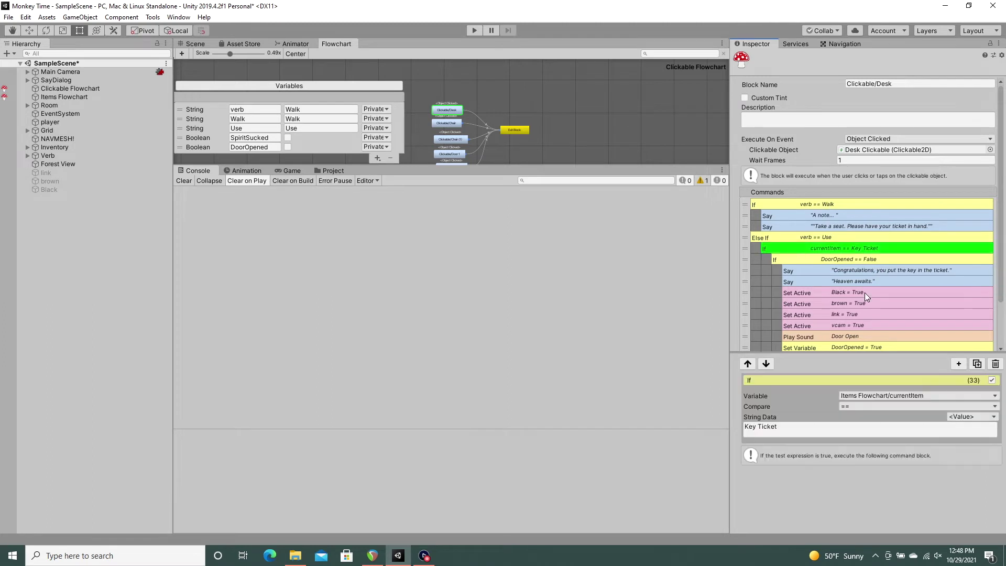
- Restore the accidentally deleted DoorOpened Set Variable and enlarge the command list
left_click(856, 347)
key("Delete")
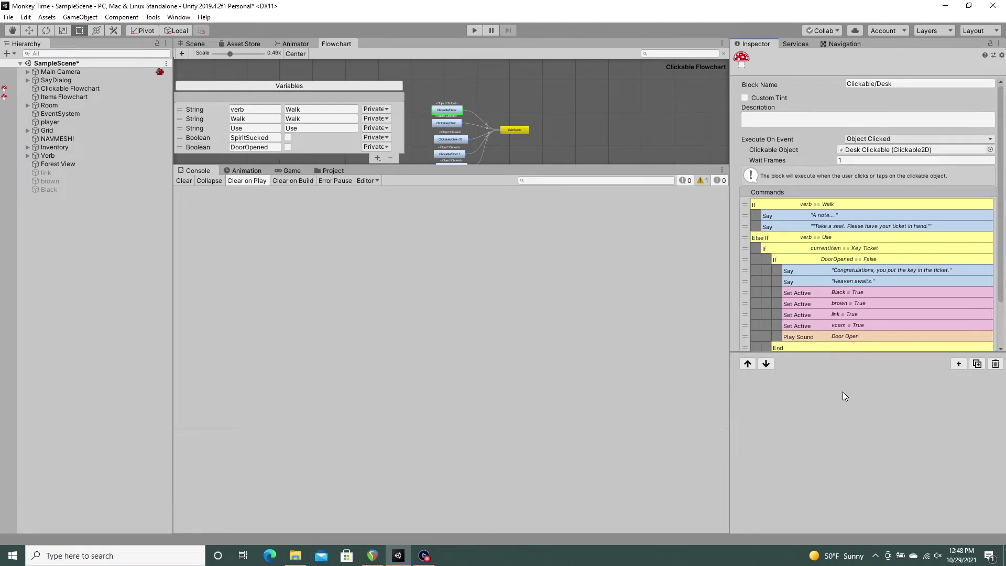
key("ctrl+z")
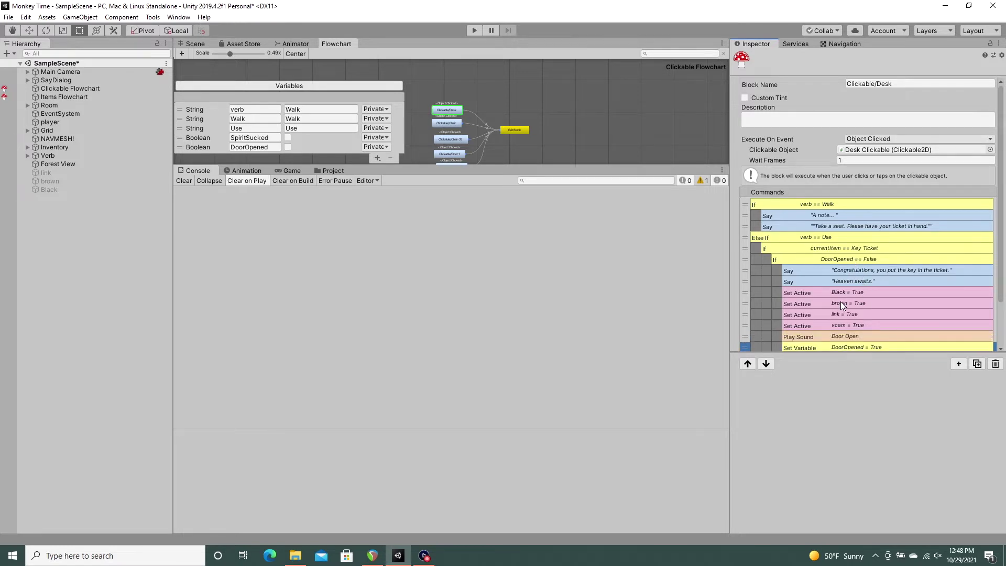
left_click(855, 350)
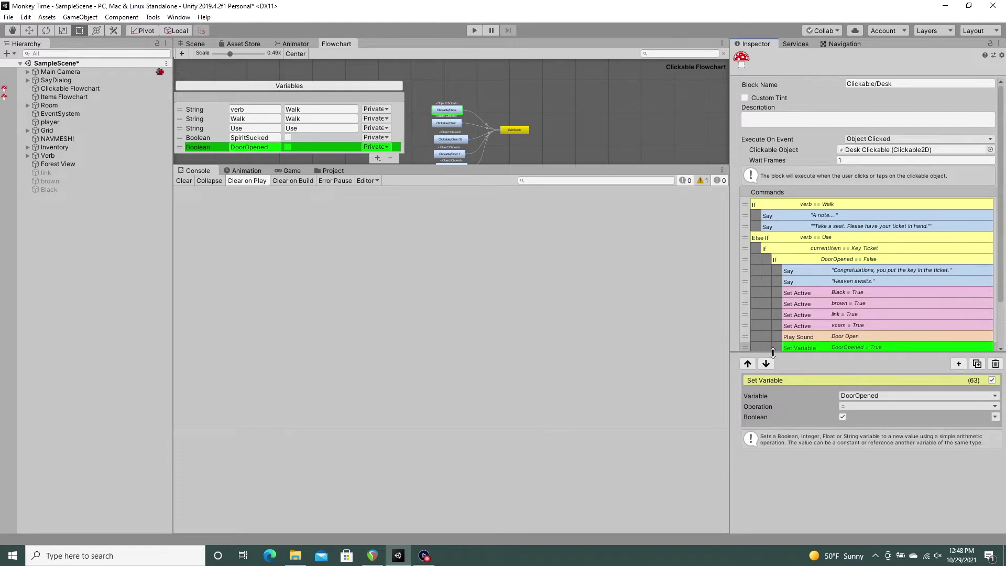
left_click_drag(770, 351, 739, 448)
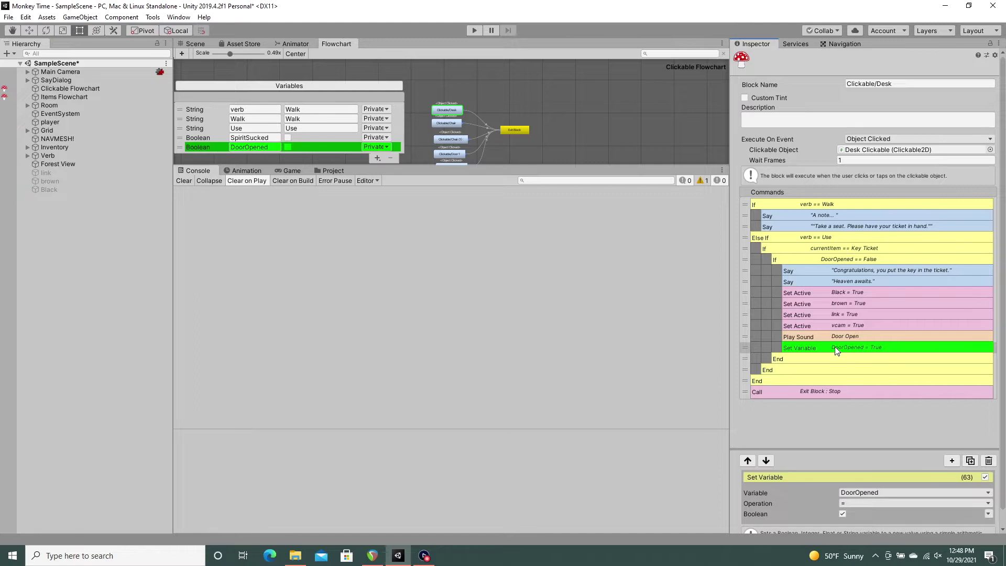
left_click(951, 461)
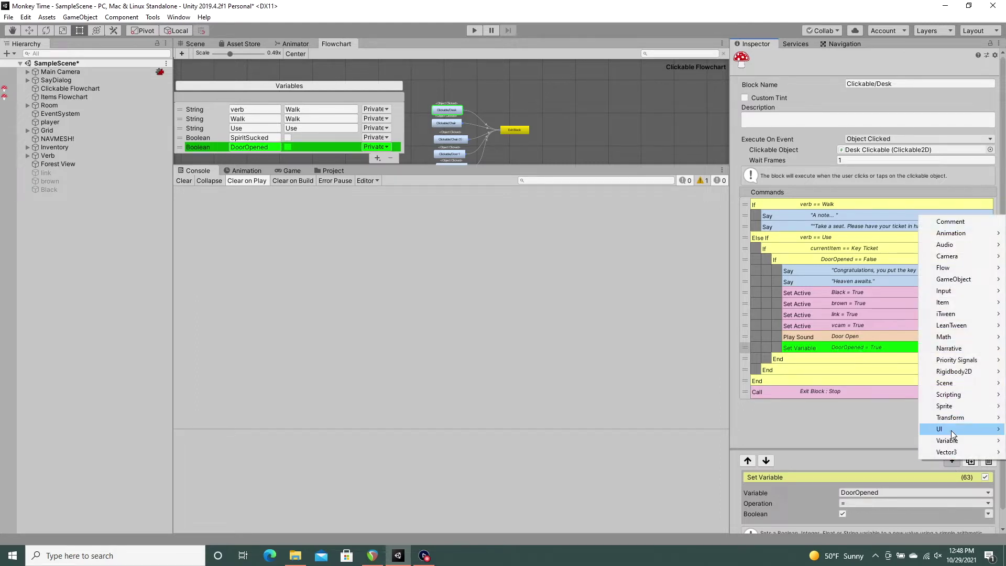
mouse_move(947, 440)
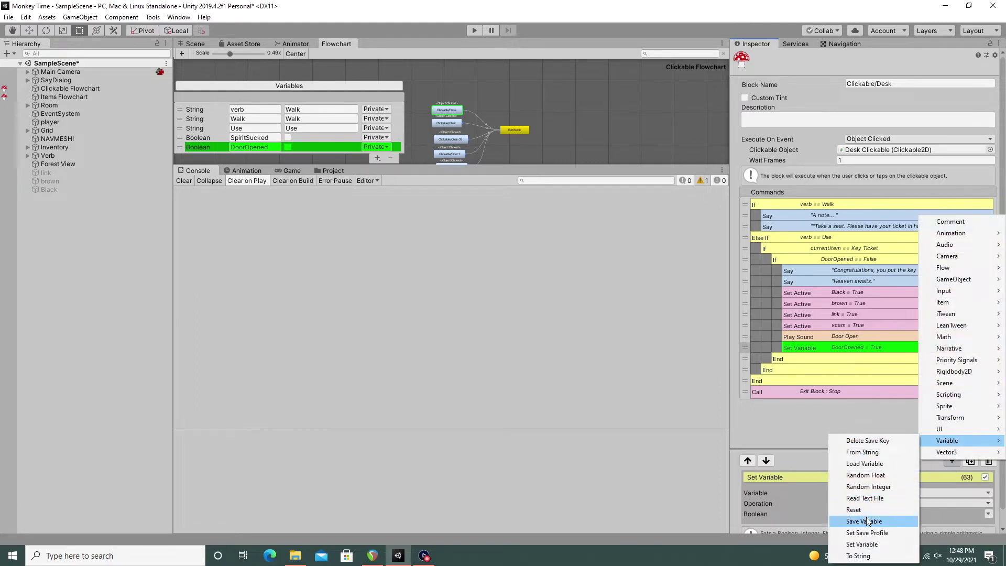
- Add a Save Variable command after DoorOpened = True
left_click(866, 521)
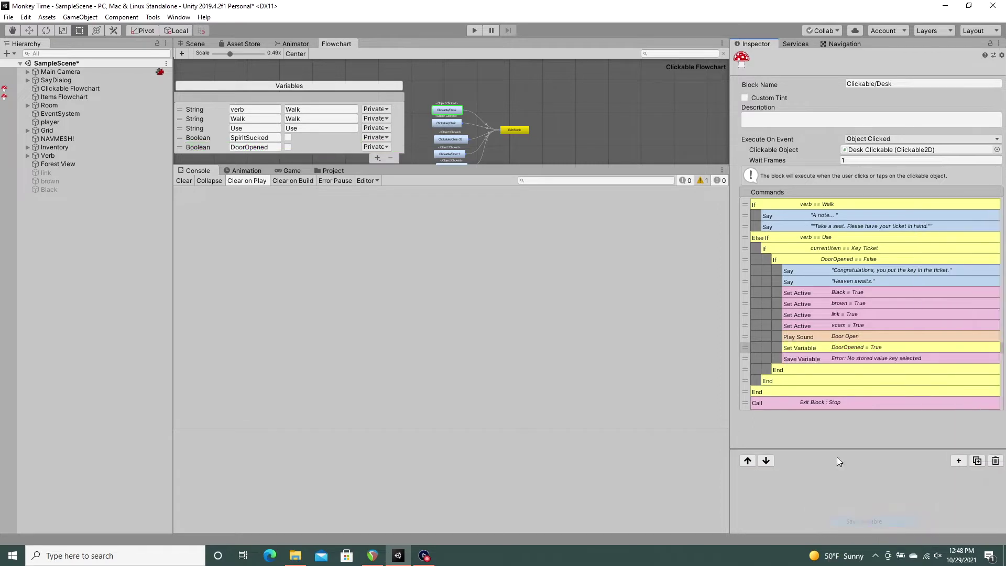
left_click(816, 347)
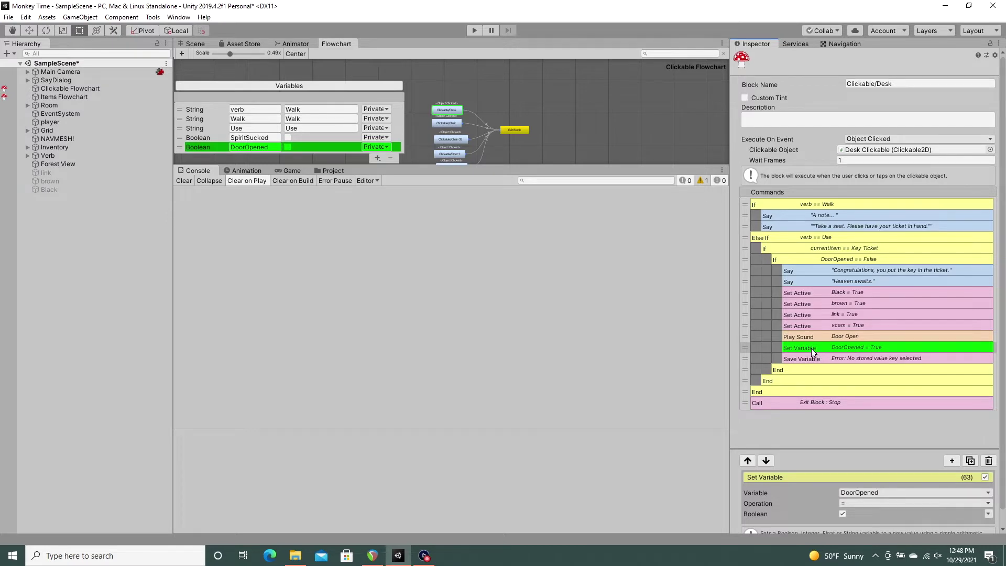
left_click(813, 355)
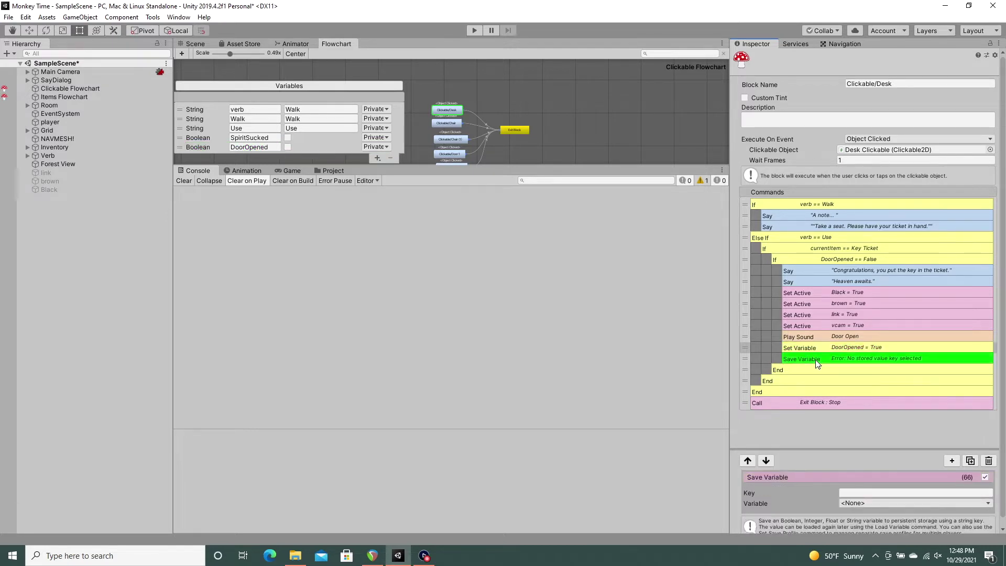
- Set the Save Variable key to 'DoorOpened' and its variable to DoorOpened
left_click(856, 492)
type("tE")
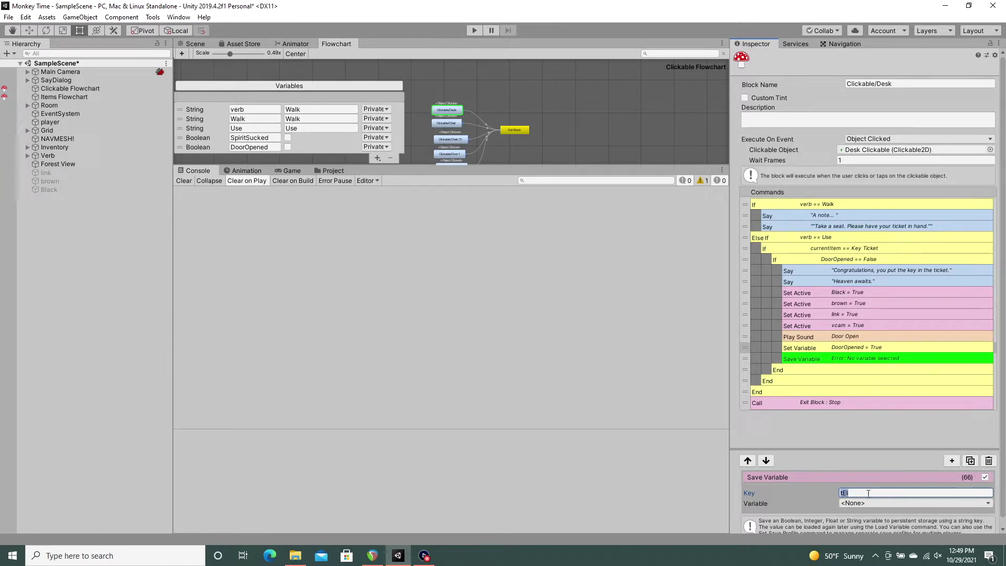
key("BackSpace")
type("dOOR")
key("BackSpace")
key("BackSpace")
key("BackSpace")
type("Door")
type("Ope")
type("ned")
left_click(880, 502)
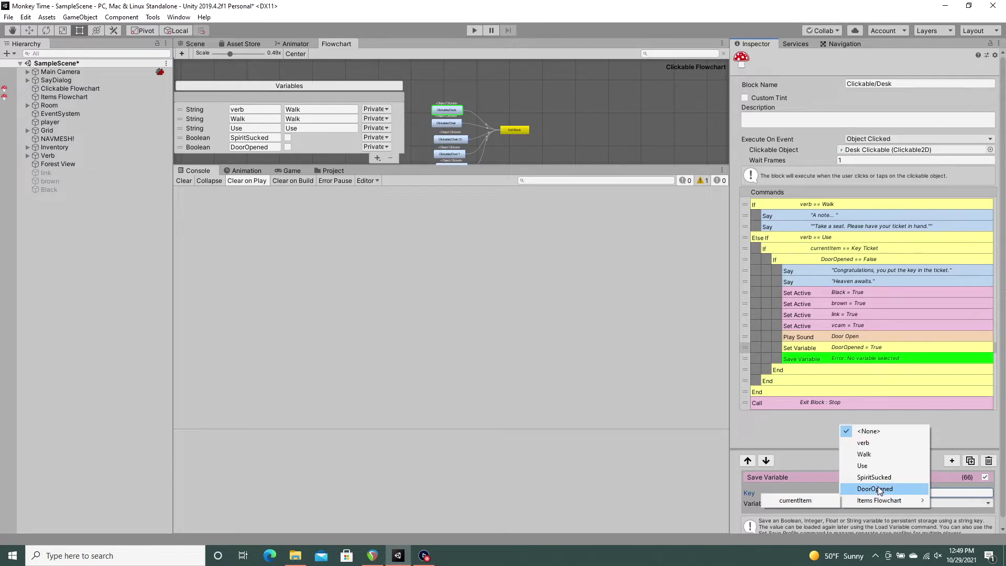
left_click(878, 488)
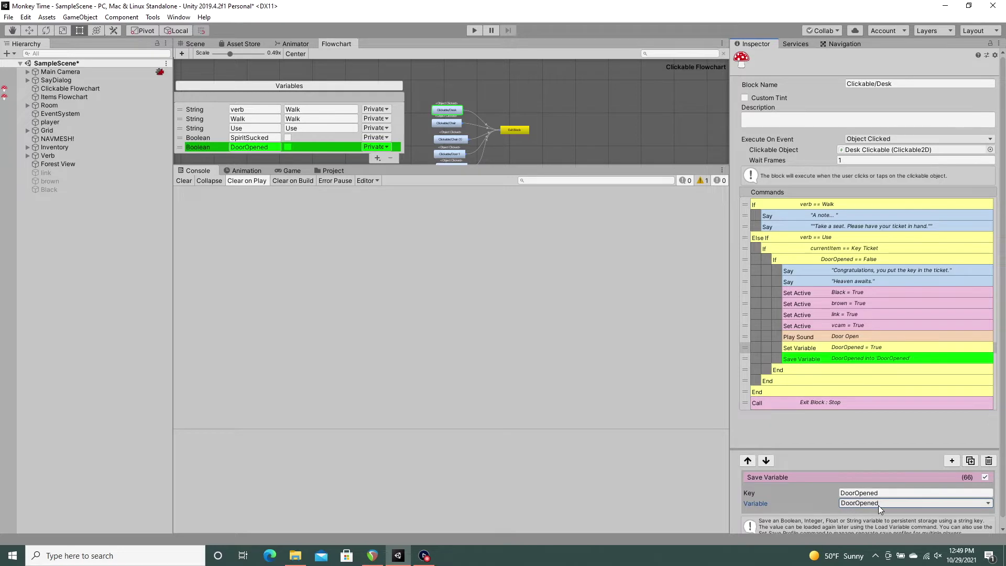
left_click_drag(880, 492, 832, 495)
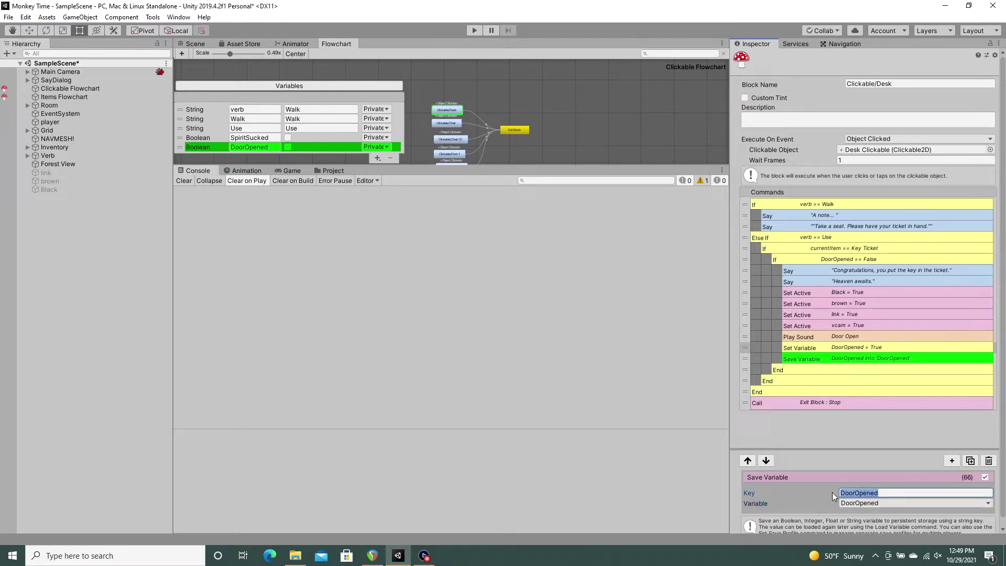
left_click(889, 492)
left_click_drag(886, 493, 829, 493)
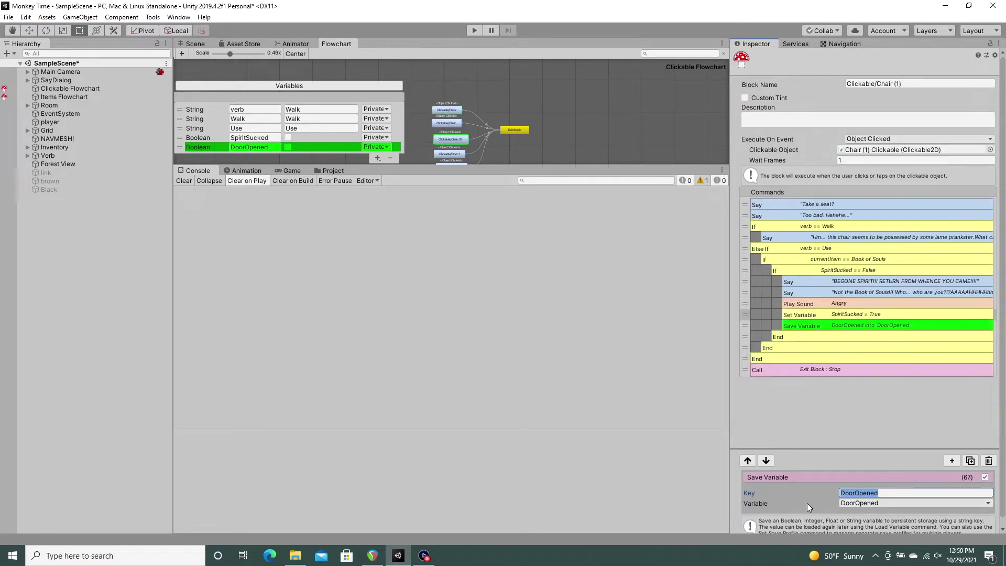
type("Spi")
type("rit")
type("Suck")
type("ed")
- Choose SpiritSucked as the variable saved under the 'SpiritSucked' key
left_click(874, 502)
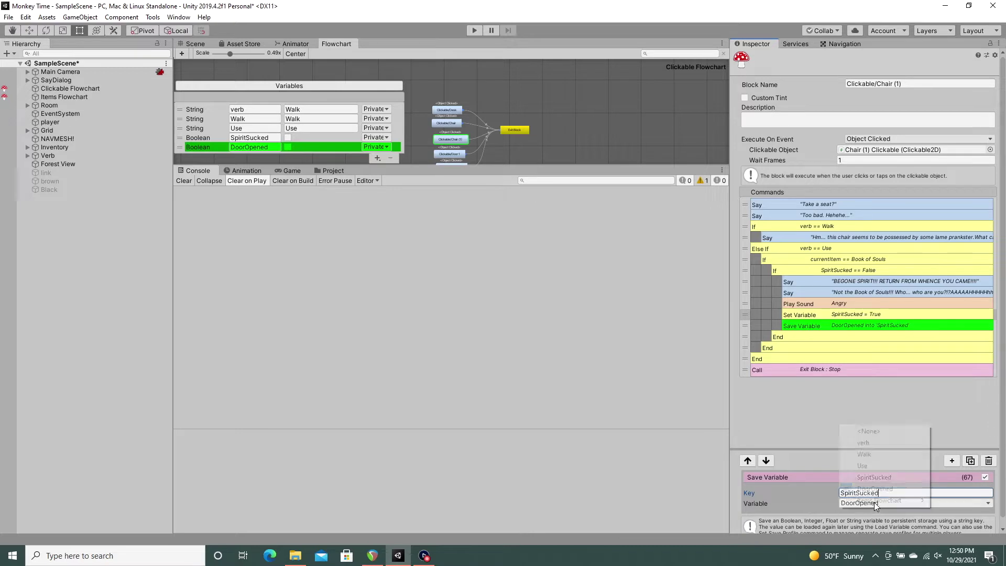
left_click(874, 479)
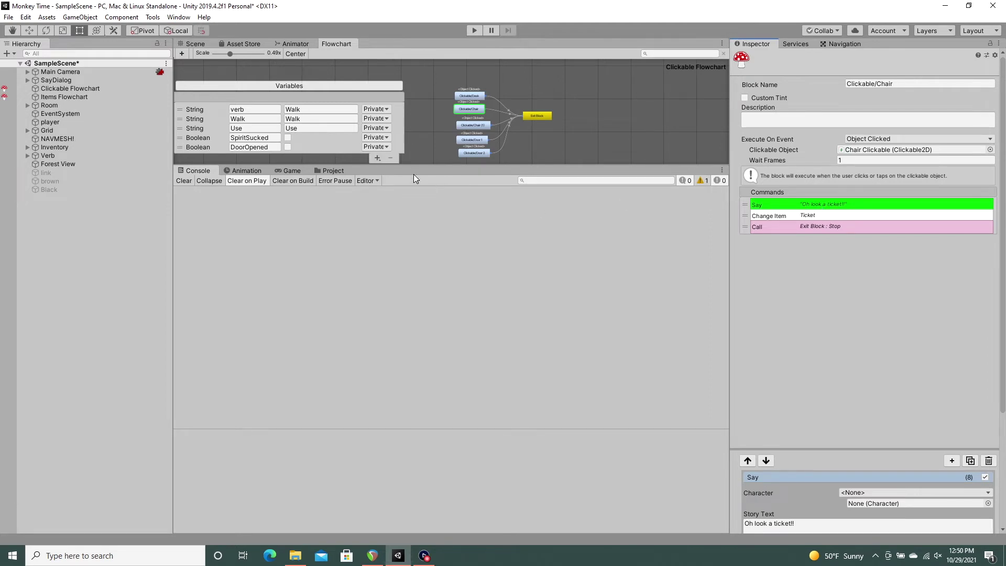
- Add a Boolean flowchart variable and rename it HasTicket
left_click(378, 159)
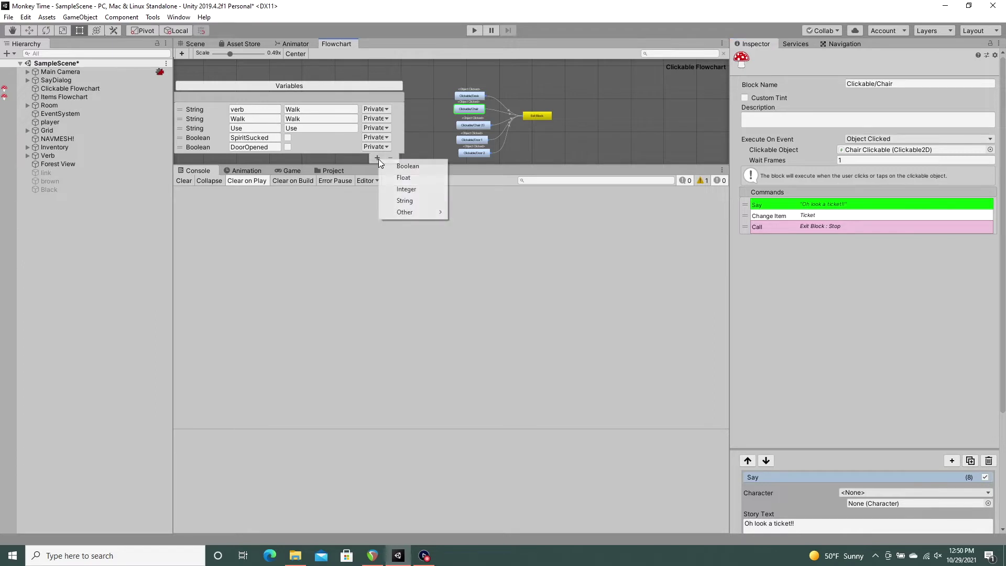
left_click(407, 168)
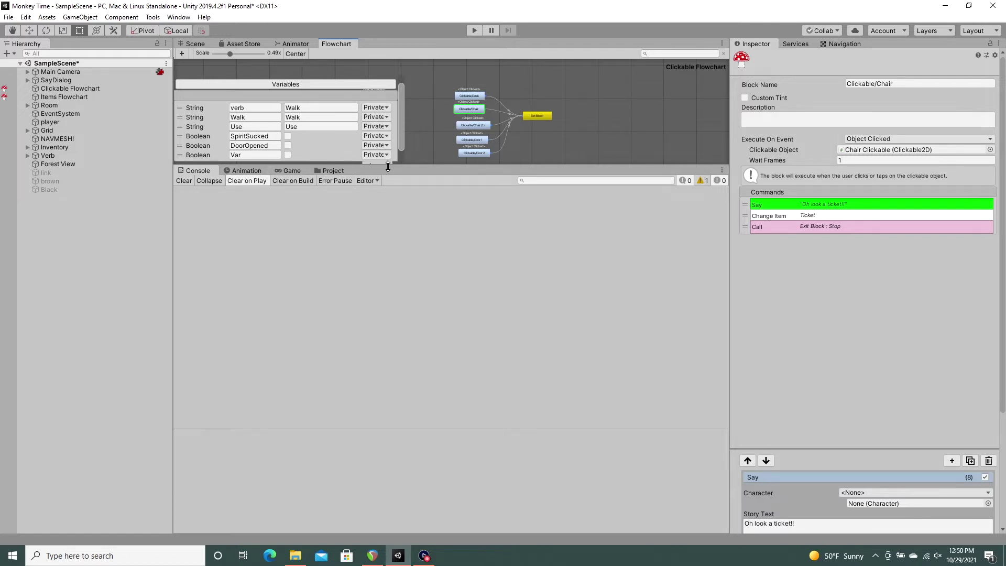
left_click_drag(372, 167, 372, 182)
type("HasTicke")
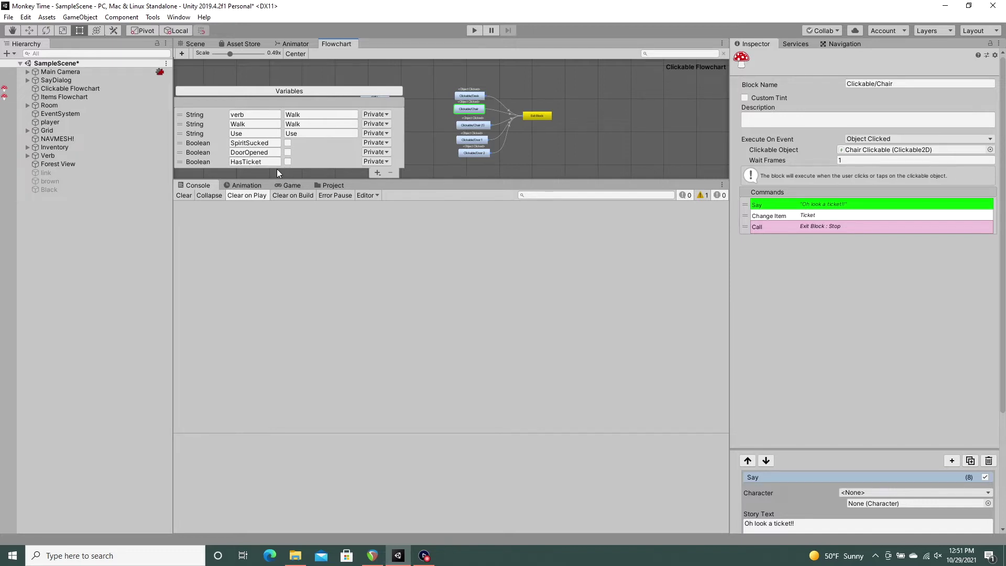
type("t")
left_click(809, 205)
left_click(952, 460)
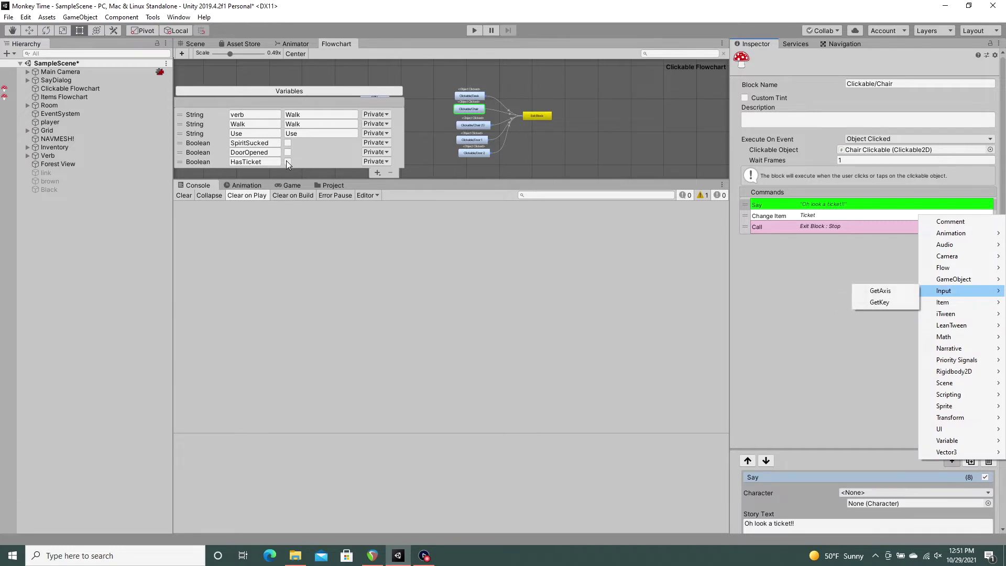
mouse_move(942, 267)
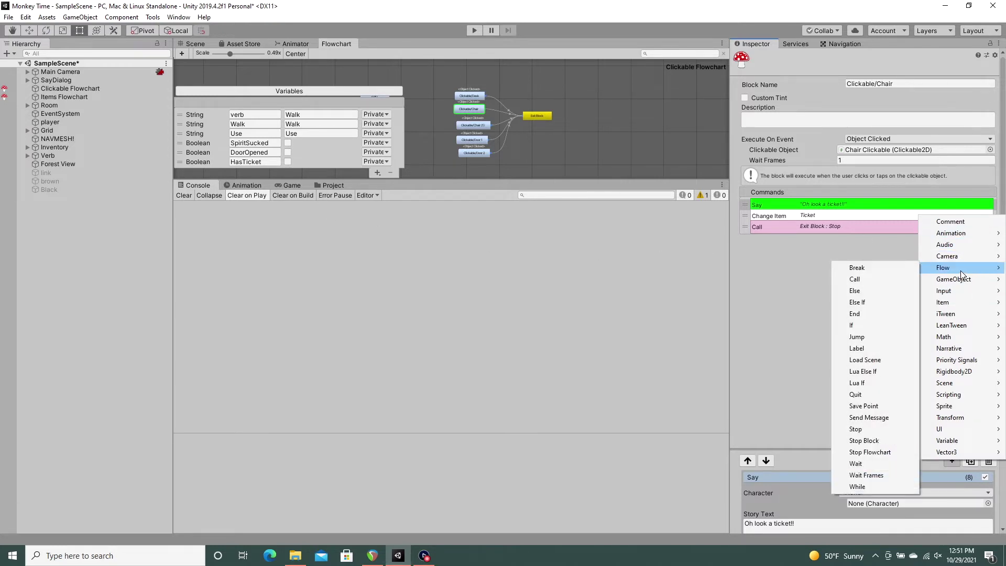
- Add an If command at the top of the Chair block testing HasTicket == False
left_click(866, 324)
left_click_drag(748, 215, 747, 205)
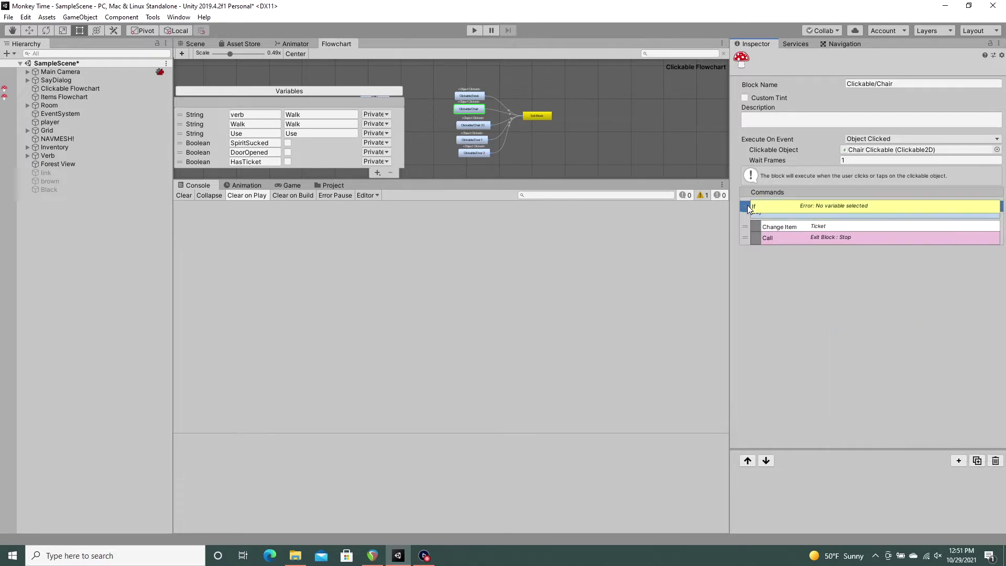
left_click(777, 206)
left_click(884, 492)
left_click(874, 478)
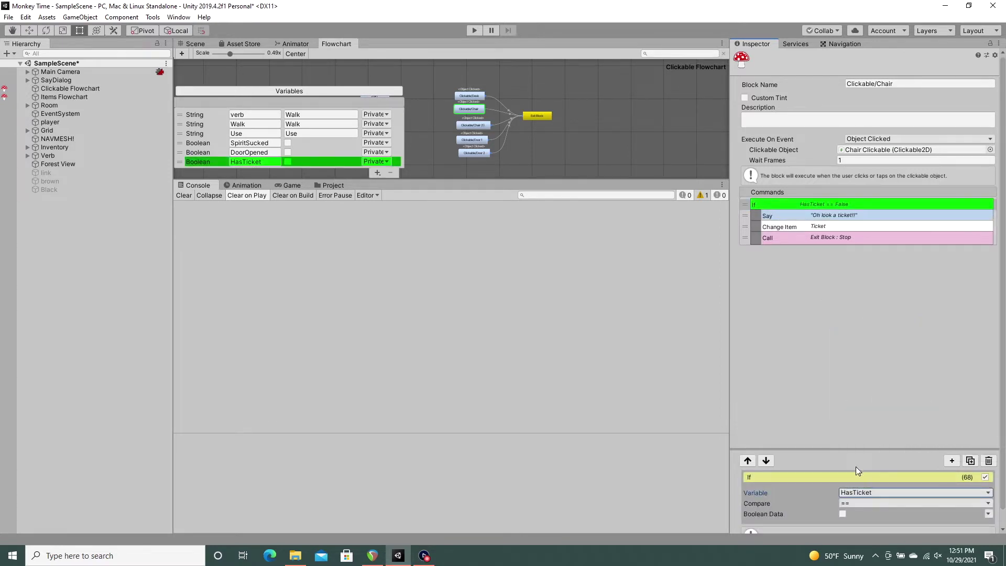
left_click(842, 513)
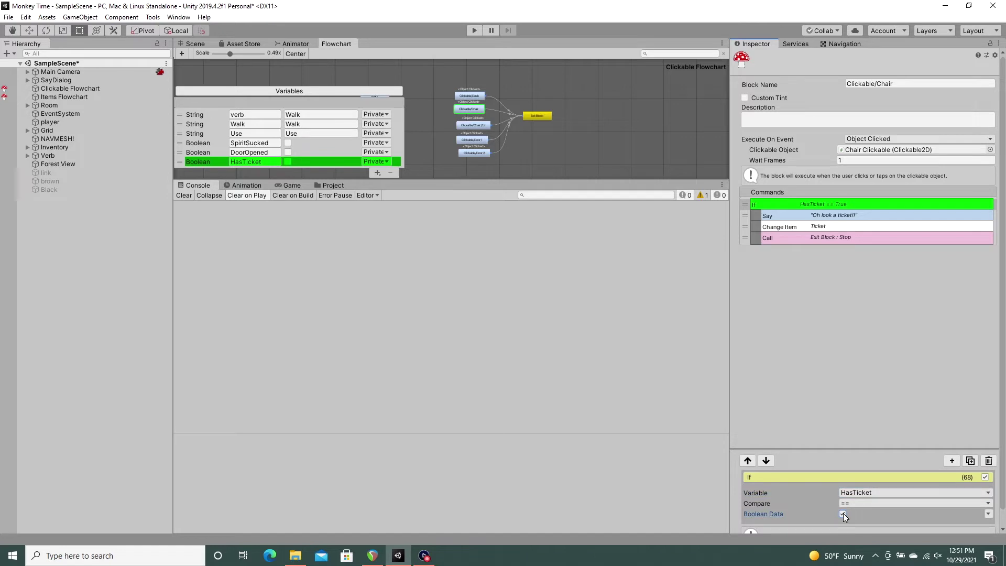
- Add an End command after the ticket commands to close the If
left_click(785, 226)
left_click(952, 460)
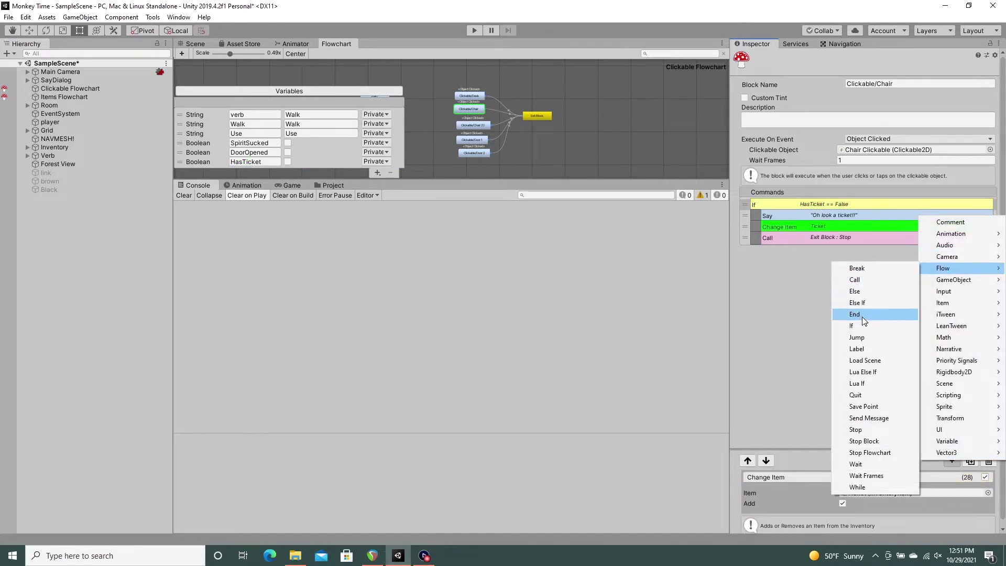
left_click(862, 315)
left_click_drag(754, 250, 749, 239)
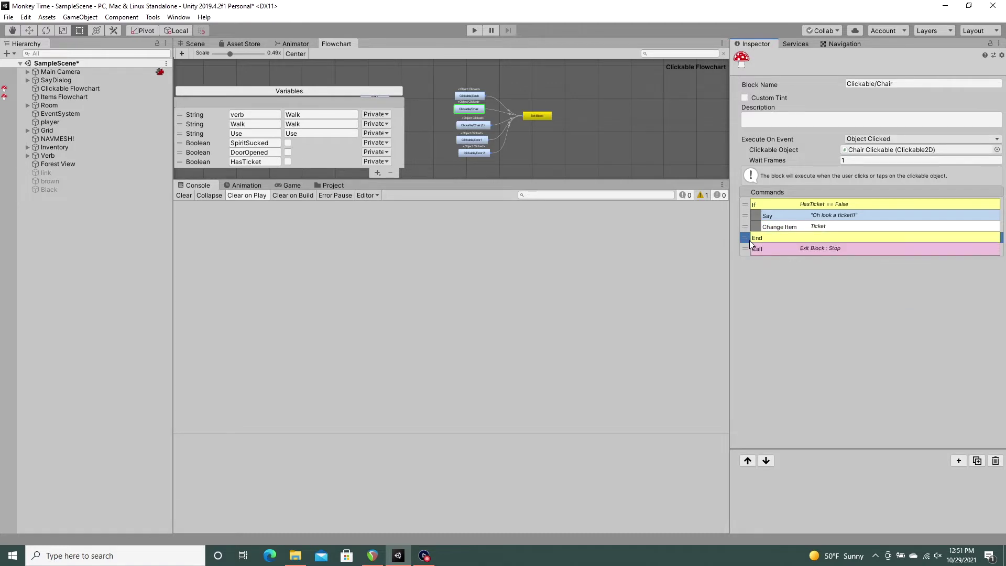
- Duplicate the ticket Say line below End and rewrite it as the empty-chair line
left_click(778, 216)
left_click(969, 461)
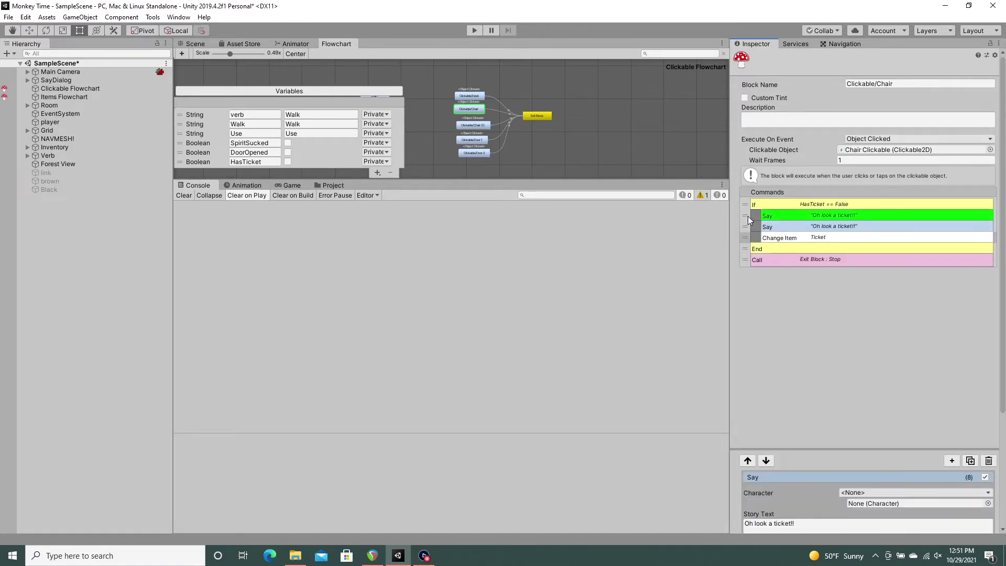
left_click_drag(747, 216, 778, 247)
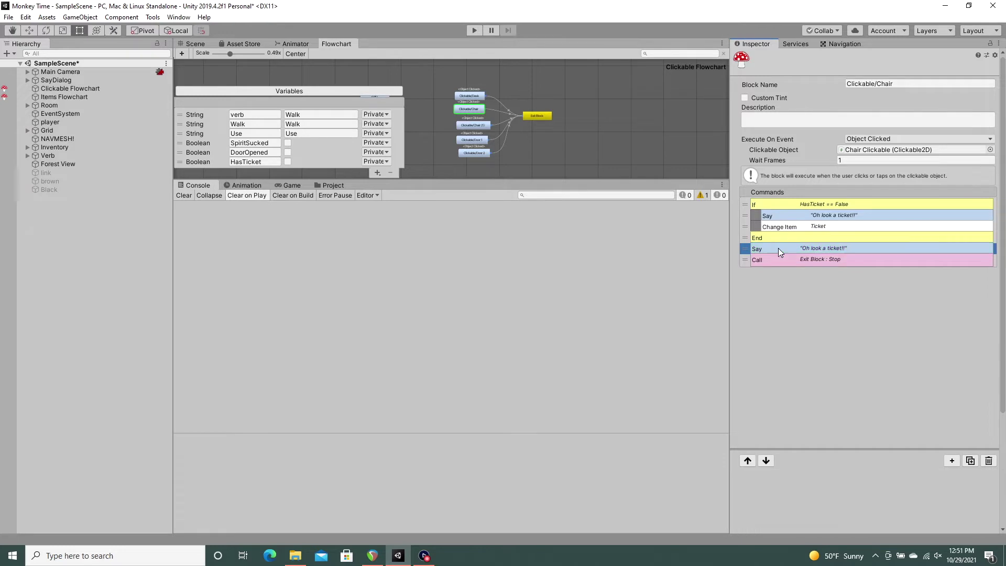
left_click(777, 248)
left_click(804, 522)
type("That's an emp")
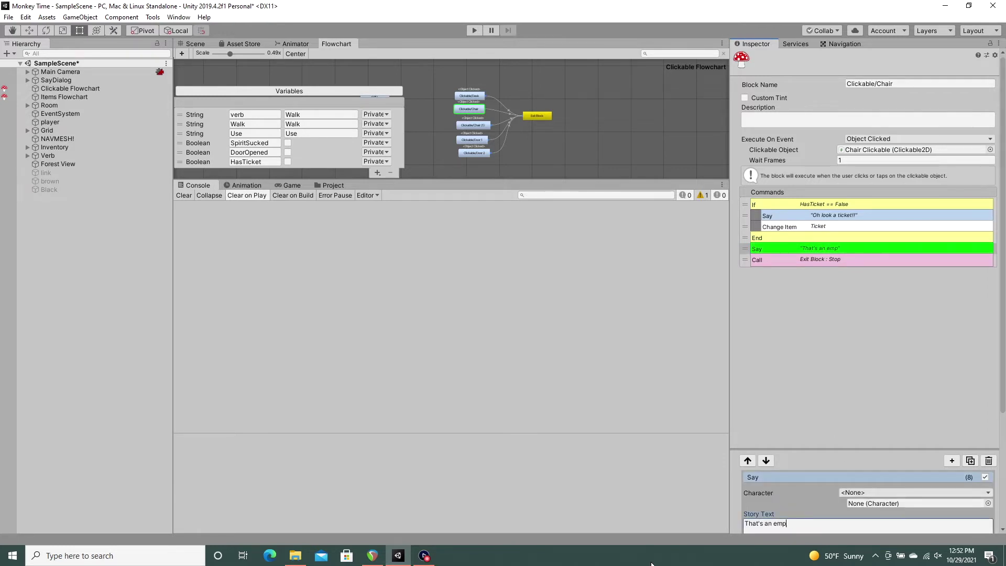
type("ty chai")
type("r now.")
- Add a Set Variable command for HasTicket after Change Item
left_click(786, 226)
left_click(951, 460)
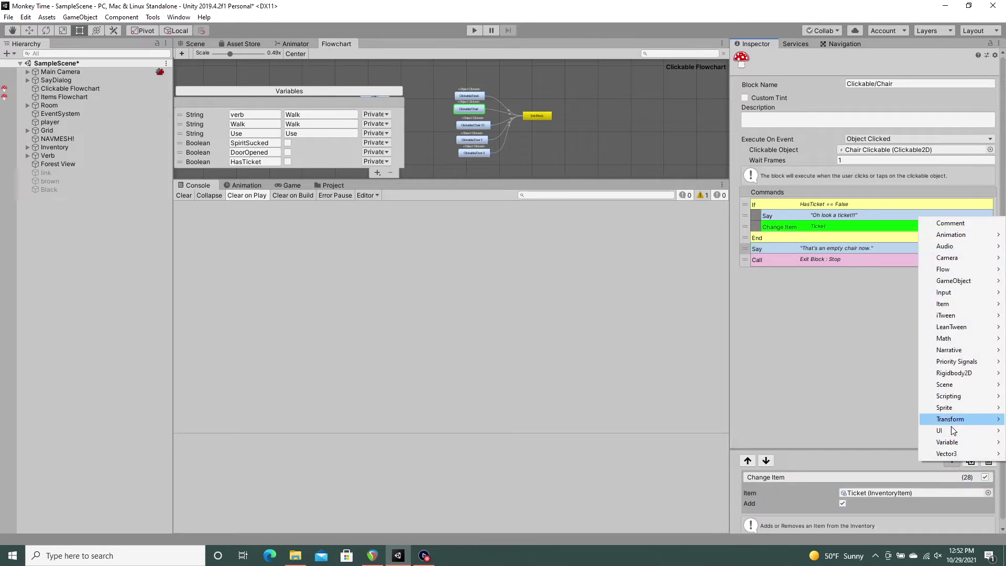
mouse_move(948, 442)
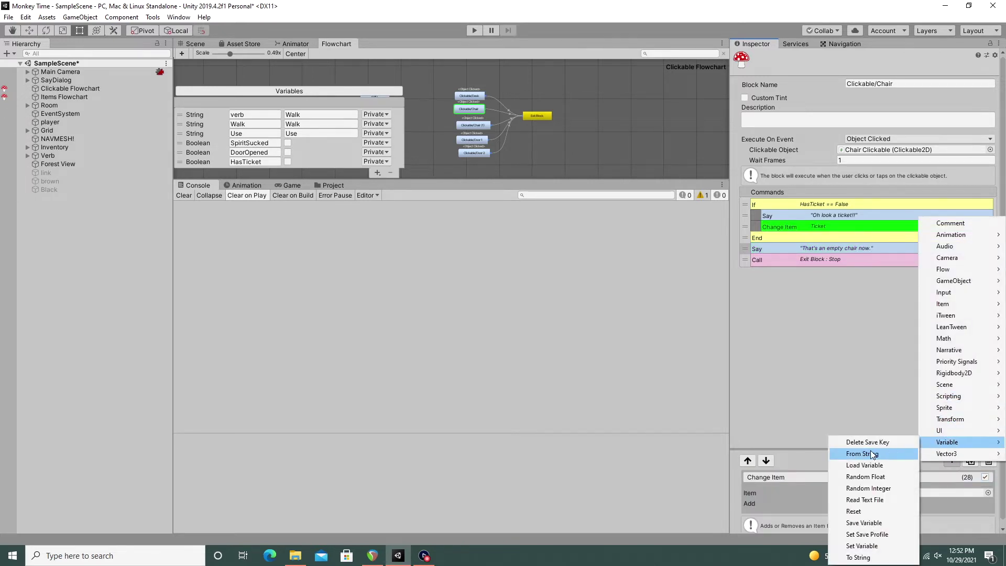
left_click(856, 532)
left_click(883, 492)
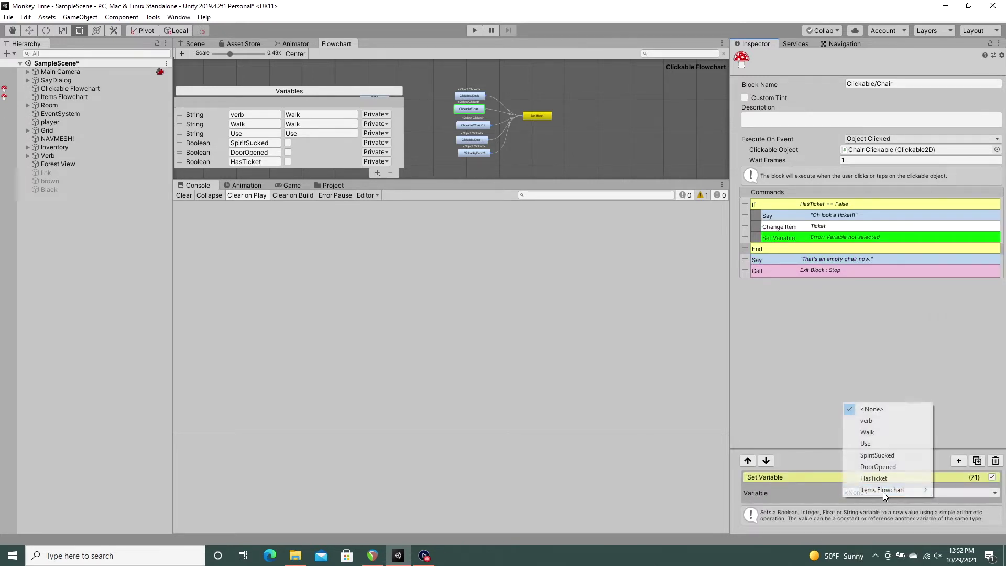
left_click(868, 490)
left_click(473, 113)
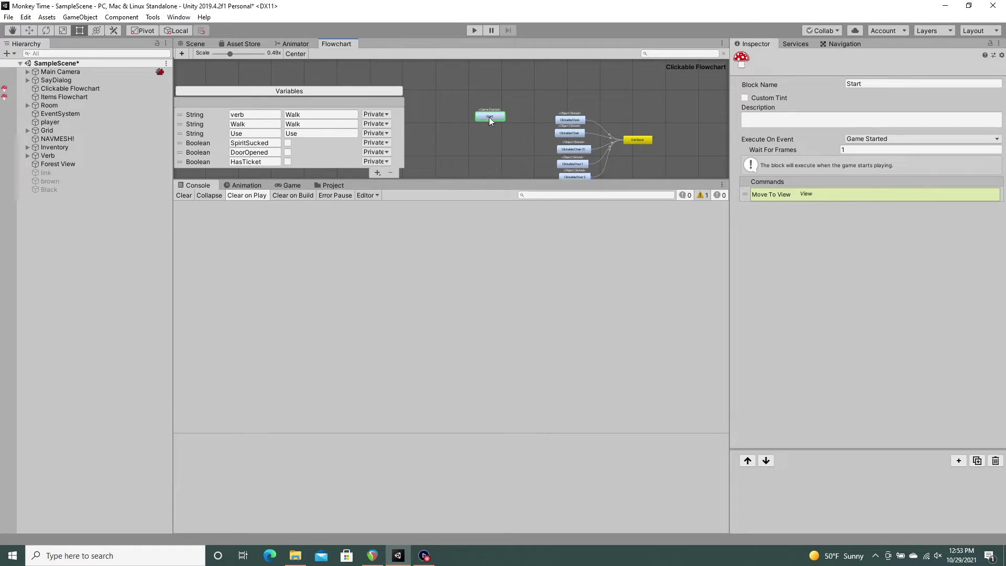
- Add a Load Variable command at the top of Start that loads SpiritSucked
left_click(957, 460)
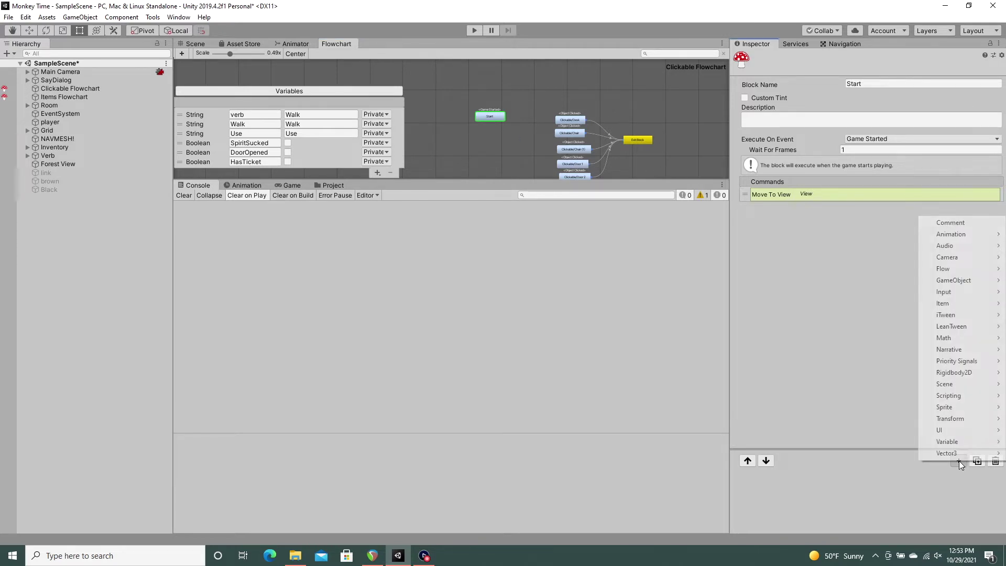
mouse_move(946, 441)
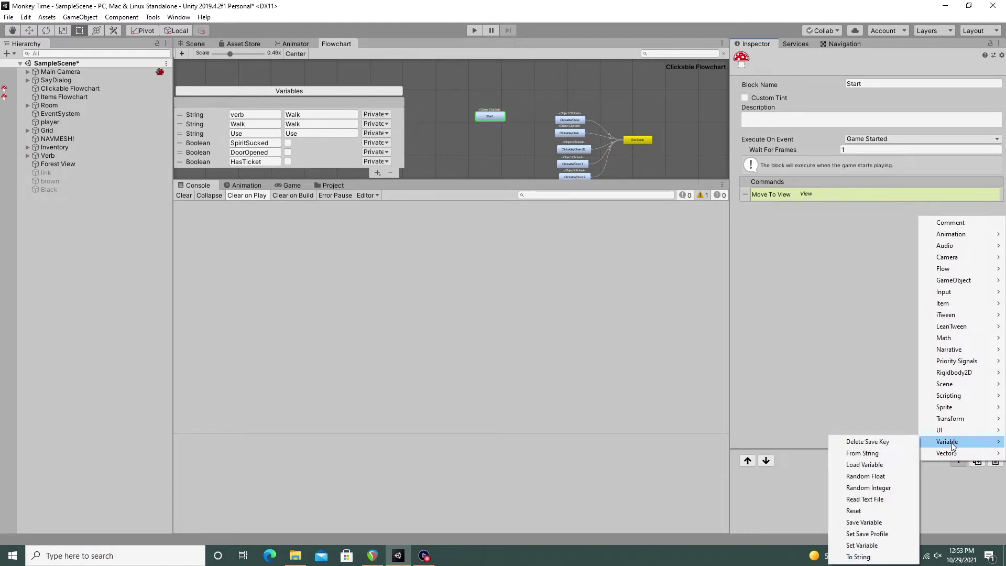
left_click(868, 464)
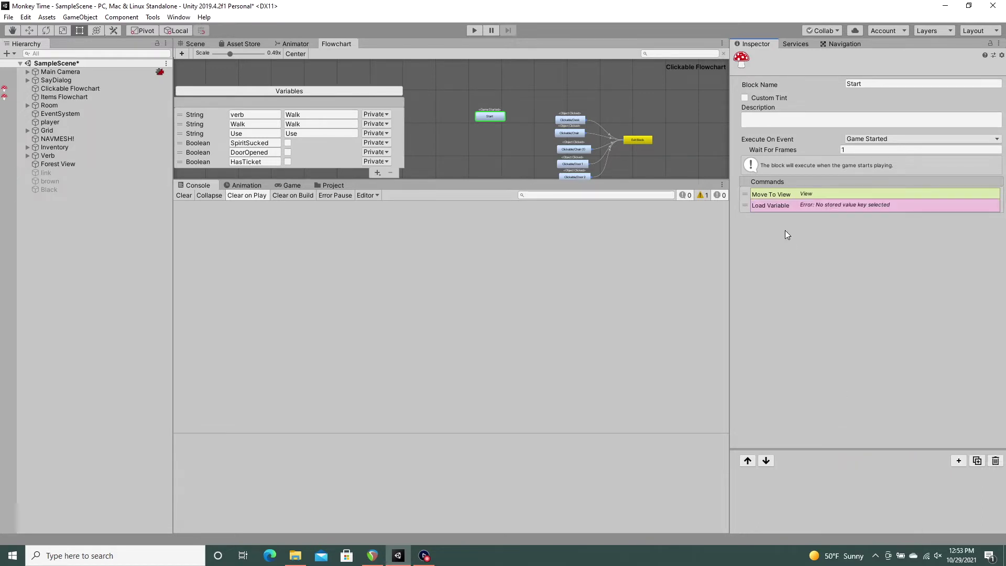
left_click_drag(749, 204, 783, 195)
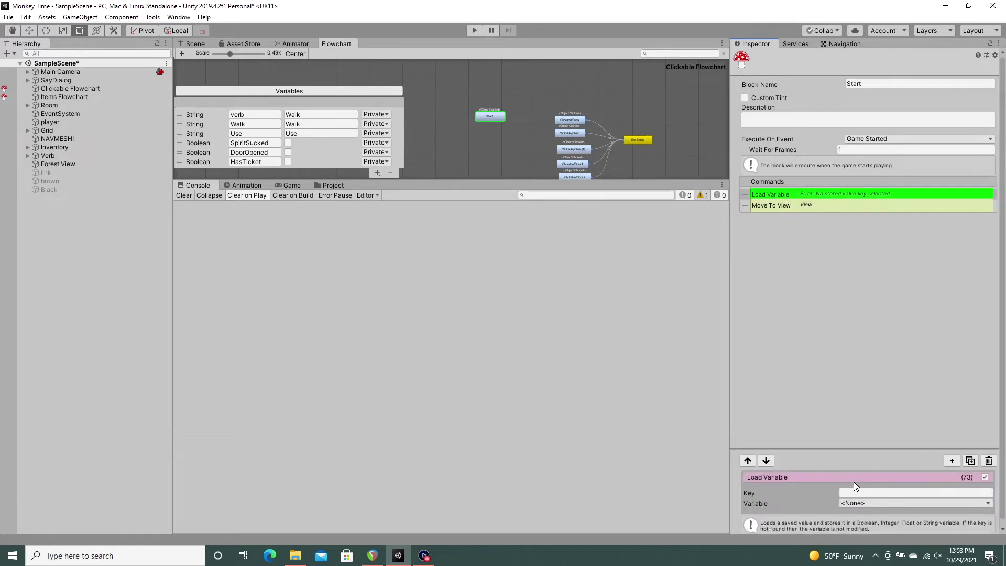
left_click(844, 492)
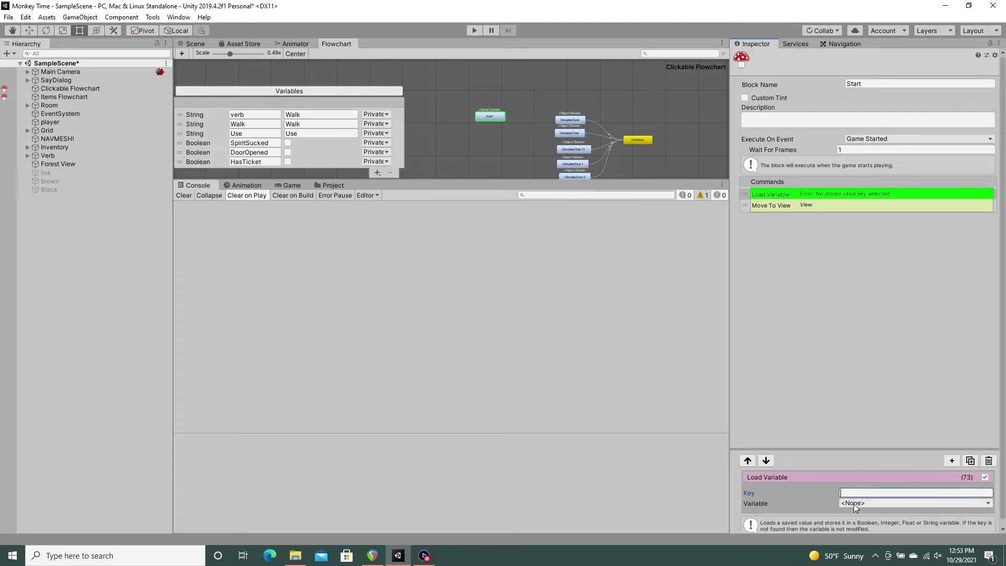
left_click(854, 504)
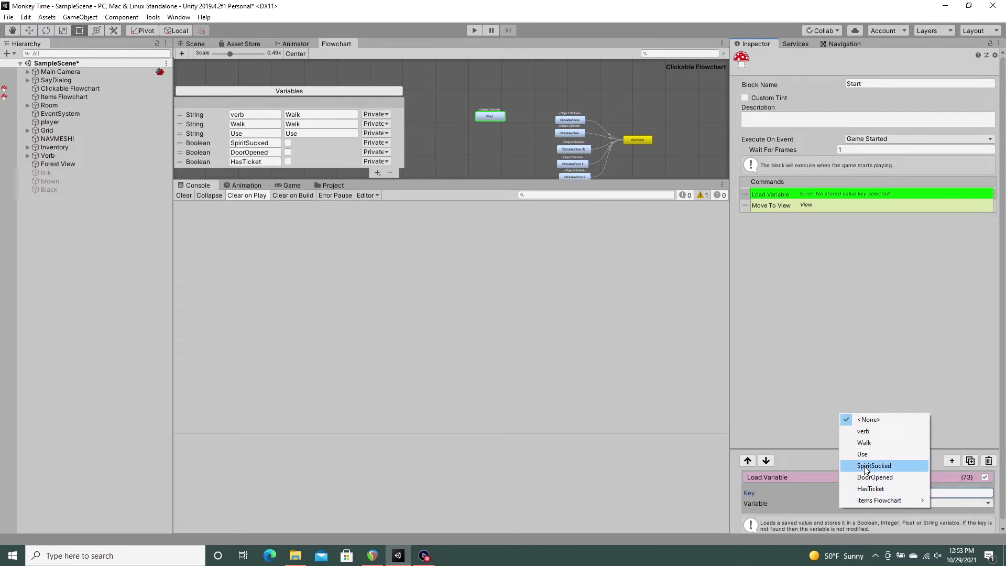
left_click(865, 466)
left_click(856, 493)
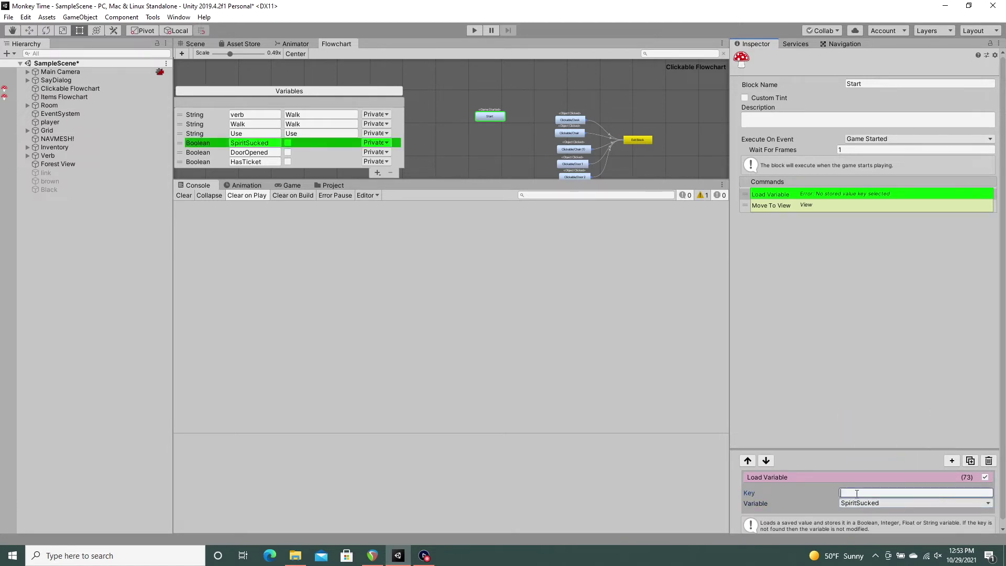
type("Spi")
type("ritS")
type("ucked")
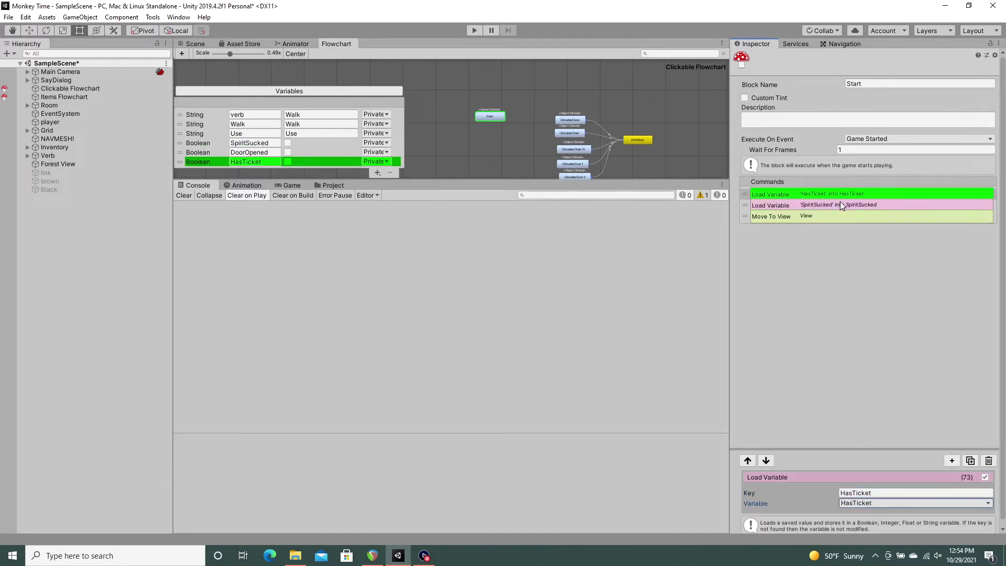
- Duplicate it for DoorOpened and order the loads HasTicket, SpiritSucked, DoorOpened
left_click(838, 195)
left_click(840, 205)
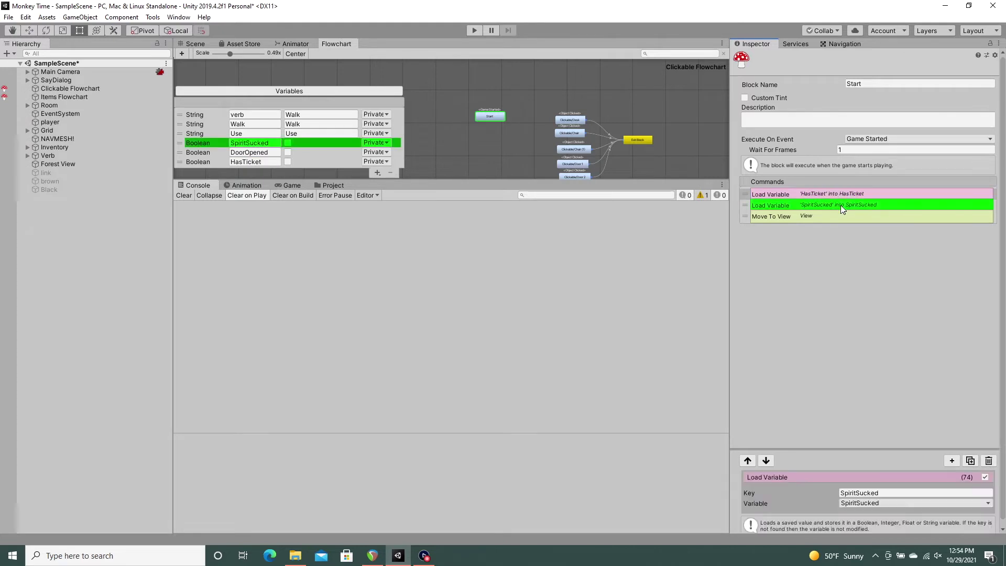
left_click(971, 462)
left_click(785, 214)
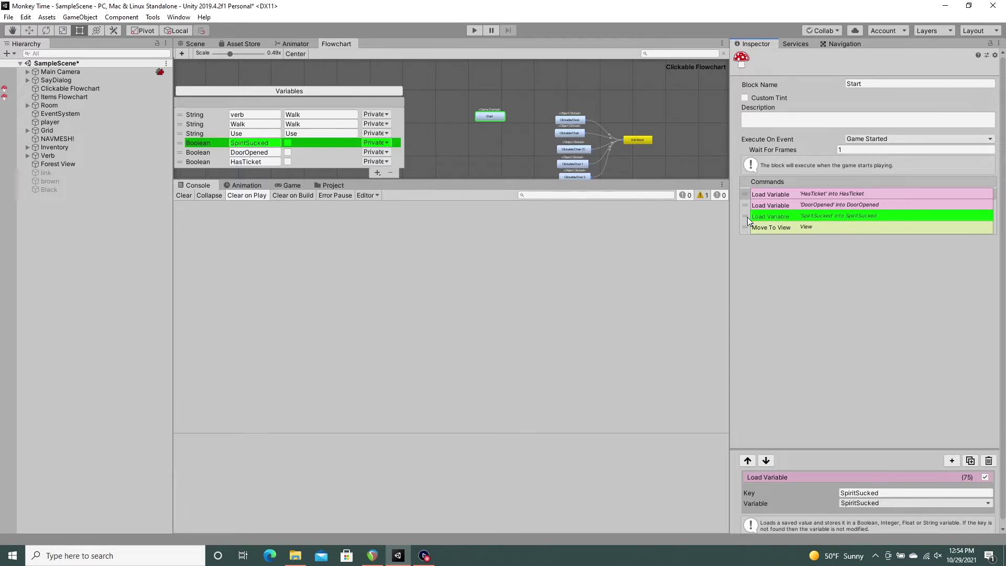
left_click_drag(747, 217, 746, 207)
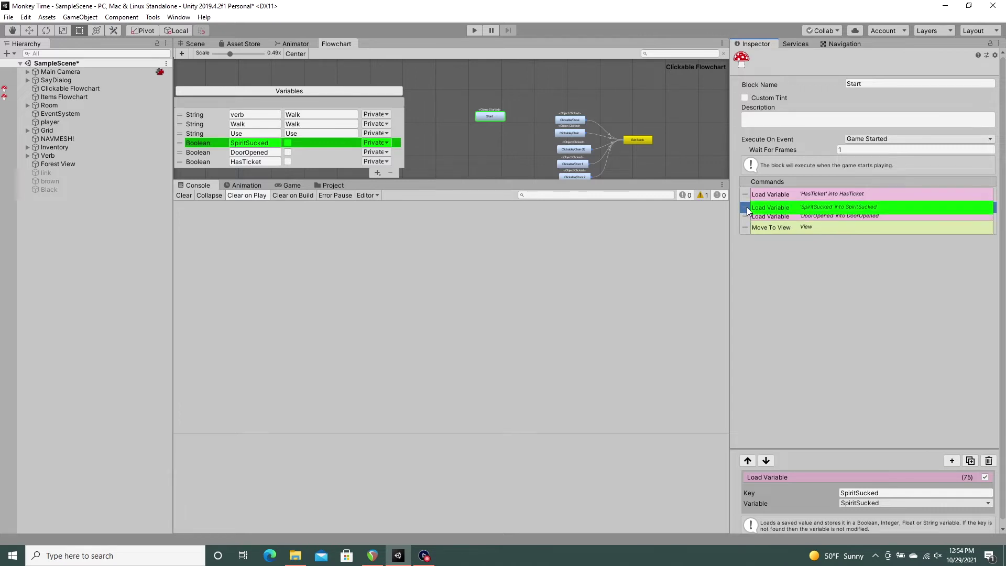
left_click(784, 194)
left_click(784, 205)
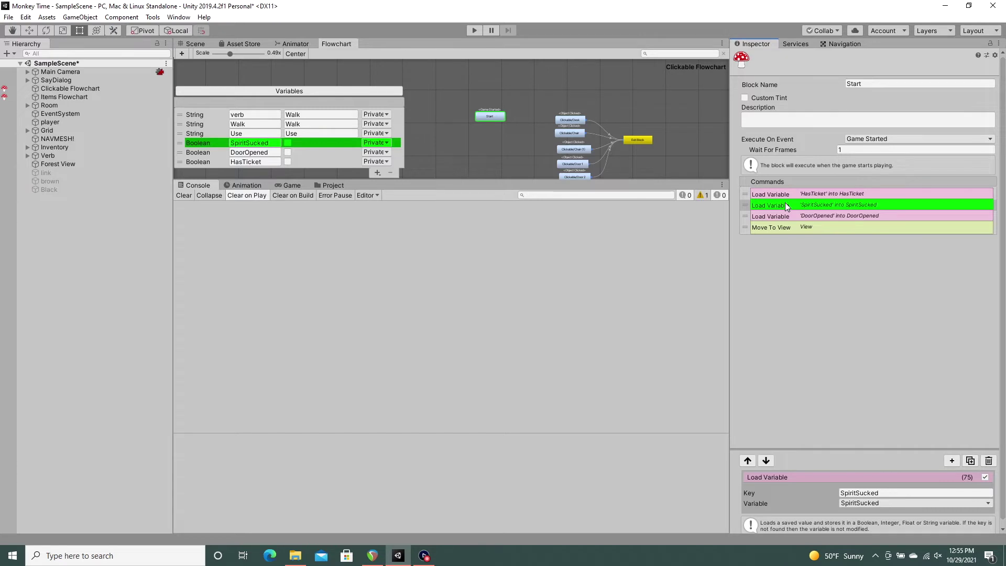
left_click(785, 217)
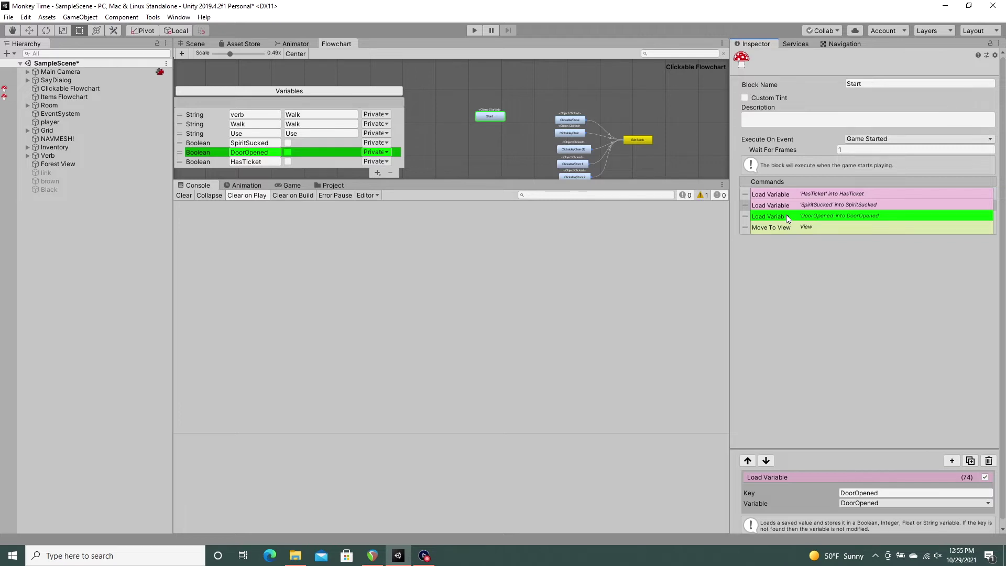
left_click(782, 194)
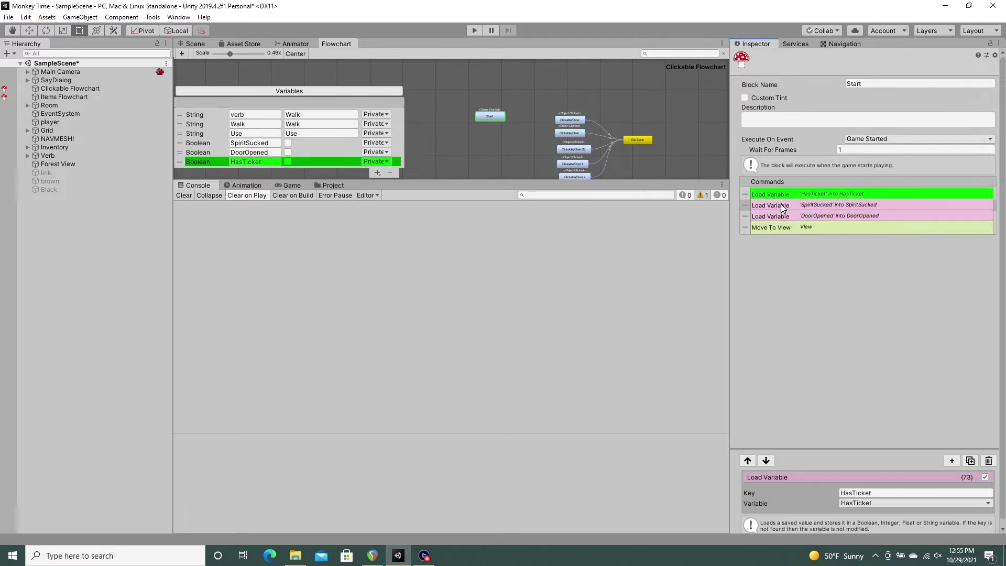
left_click(952, 461)
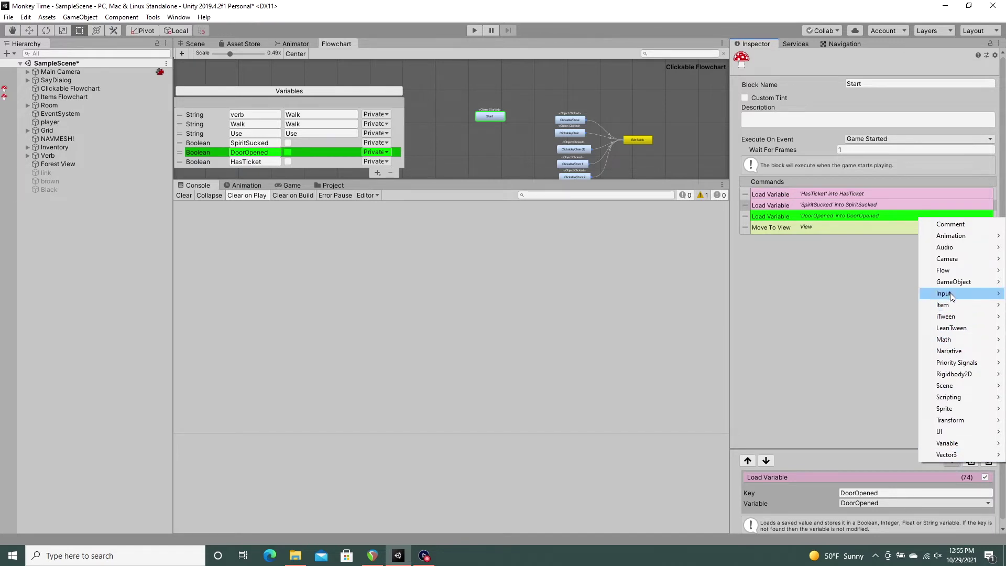
mouse_move(943, 270)
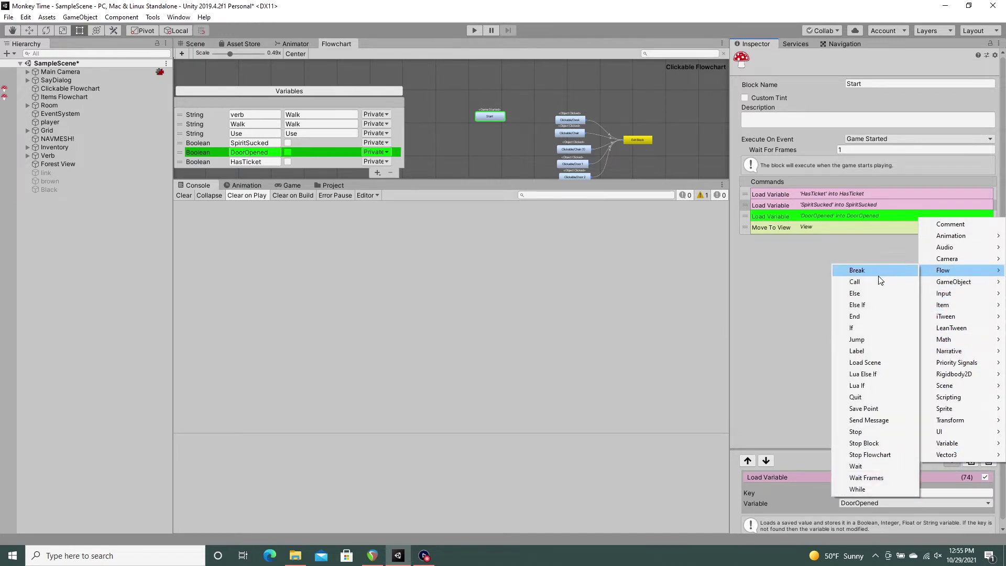
- Add an If checking DoorOpened == False above Move To View
left_click(854, 326)
left_click(873, 492)
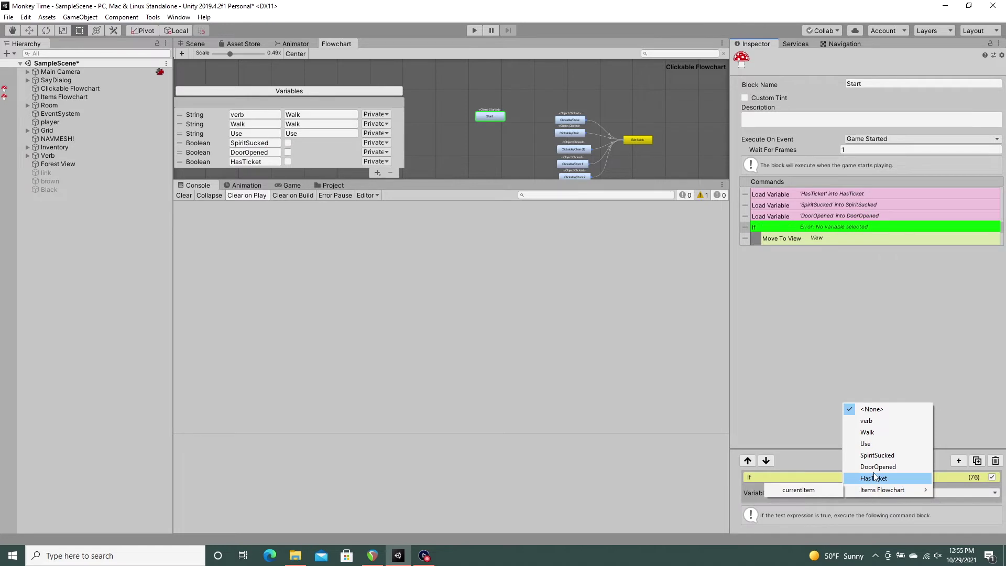
left_click(873, 471)
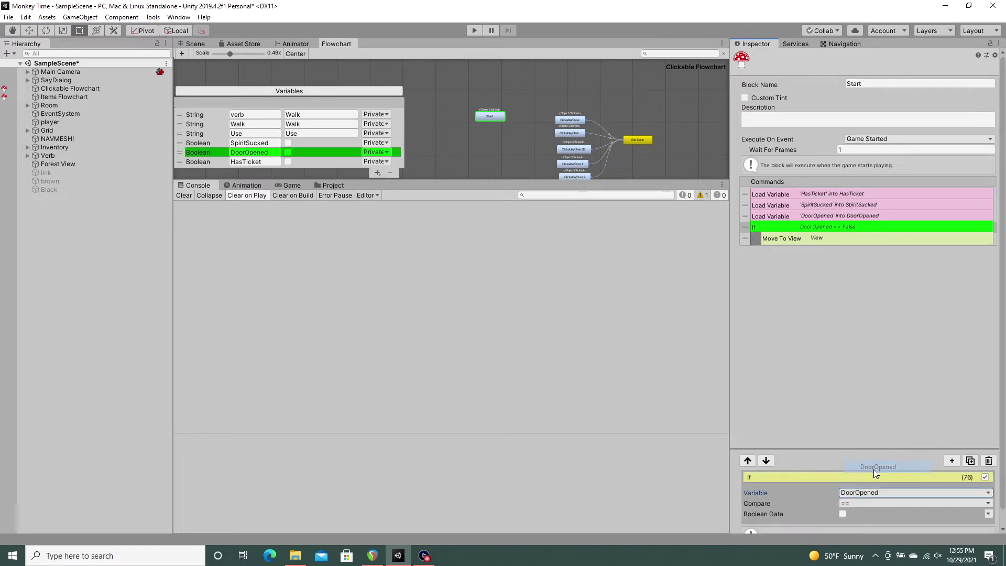
left_click(800, 239)
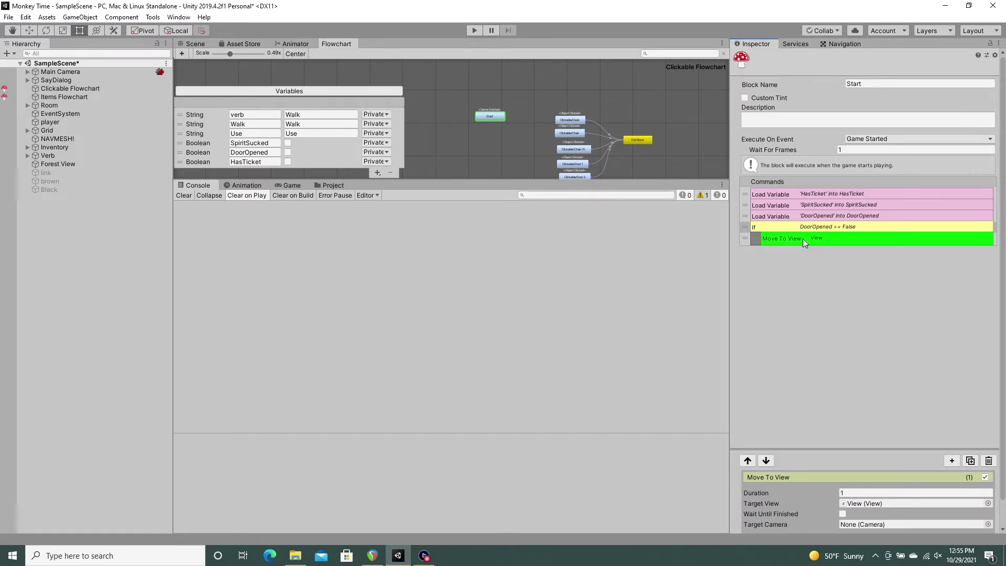
- Add Else and End after Move To View, then open the Clickable/Desk block
left_click(951, 460)
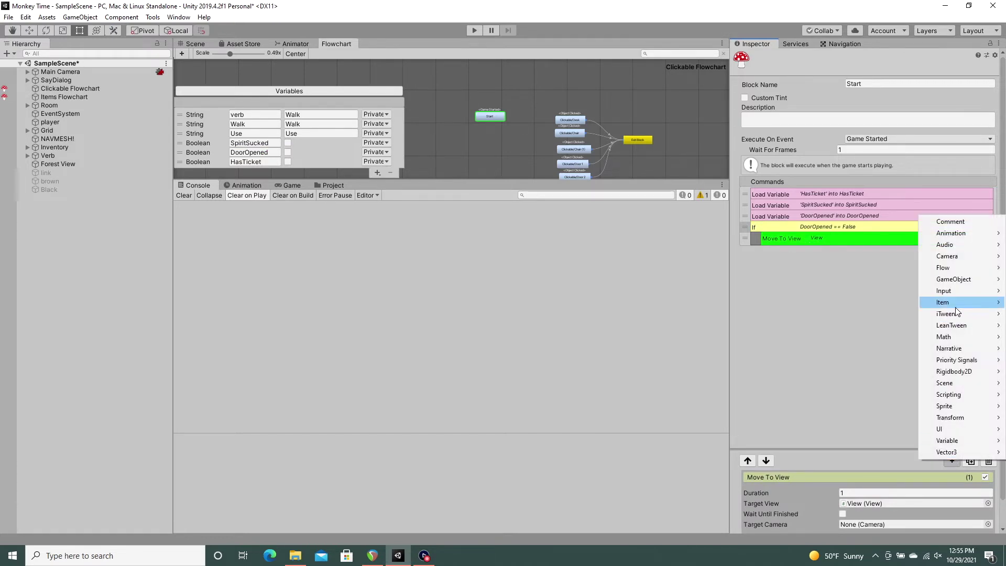
mouse_move(942, 267)
left_click(856, 292)
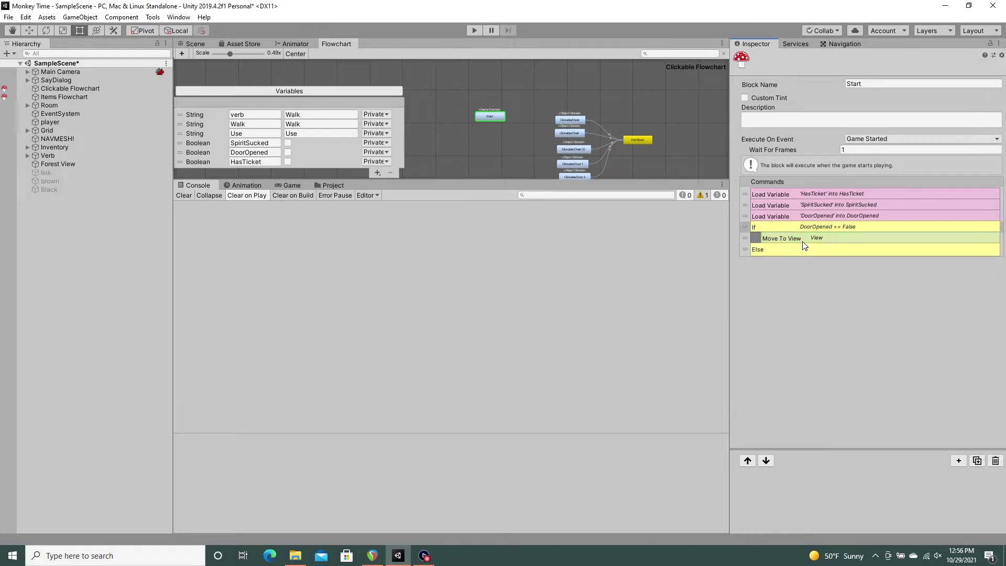
left_click(786, 250)
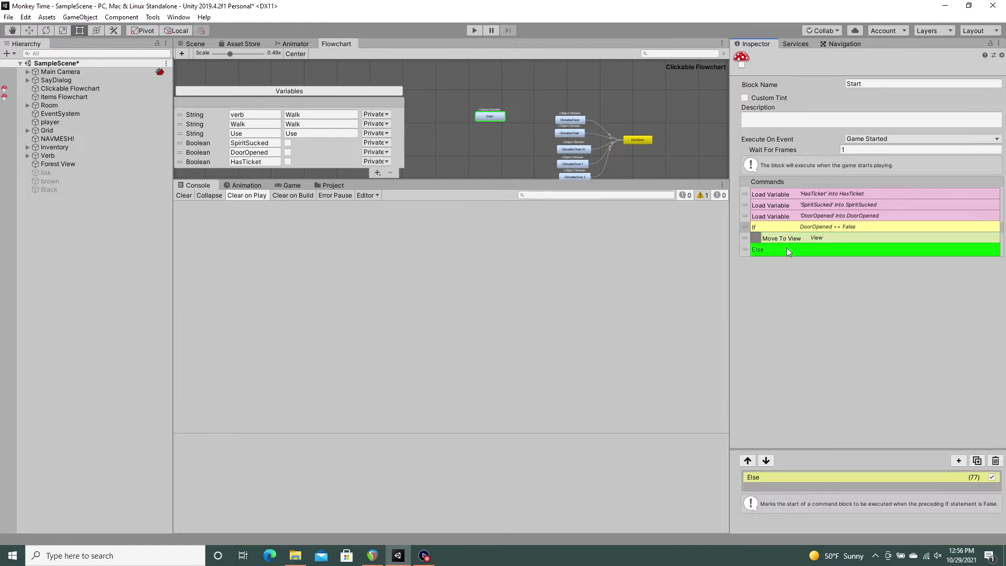
left_click(959, 462)
mouse_move(956, 273)
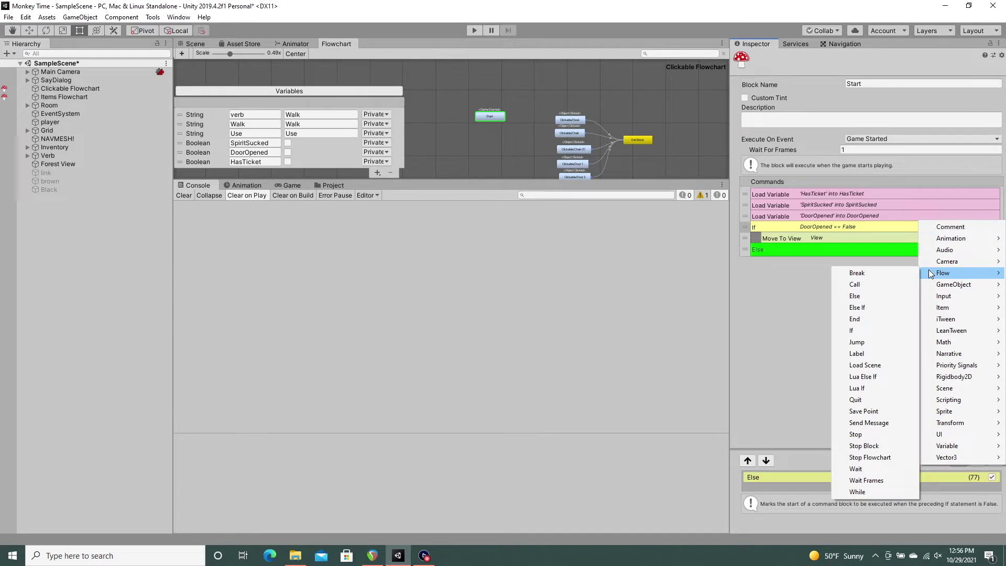
left_click(857, 322)
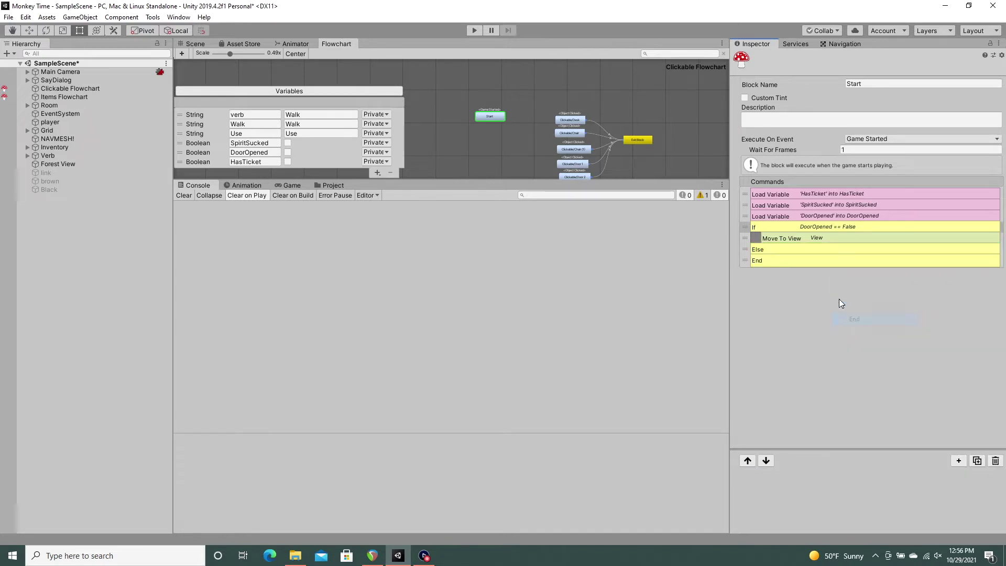
left_click(783, 250)
left_click(570, 119)
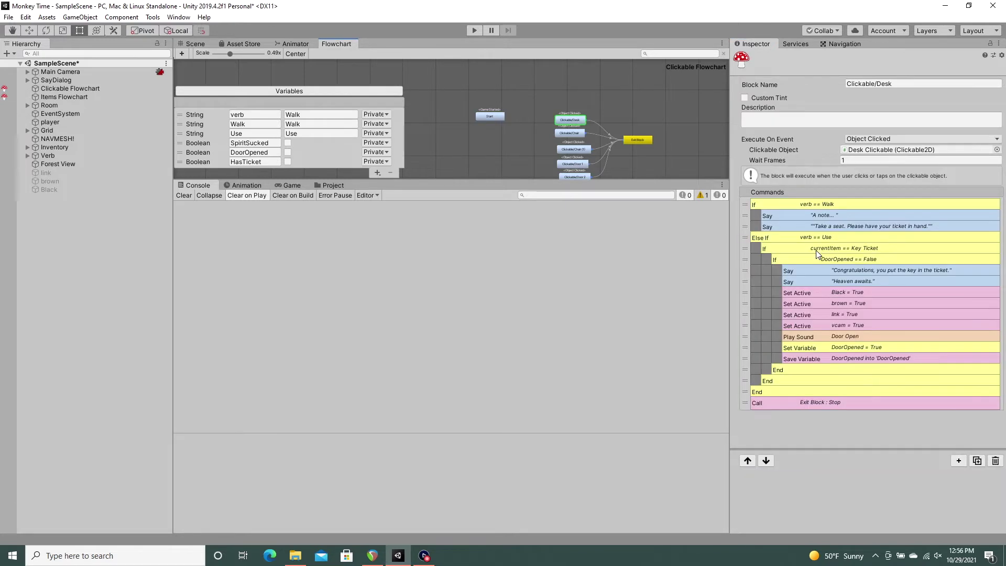
- Paste Desk's four Set Active commands (Black, brown, link, vcam) under Else, then play
left_click(832, 294)
left_click(824, 325, "shift")
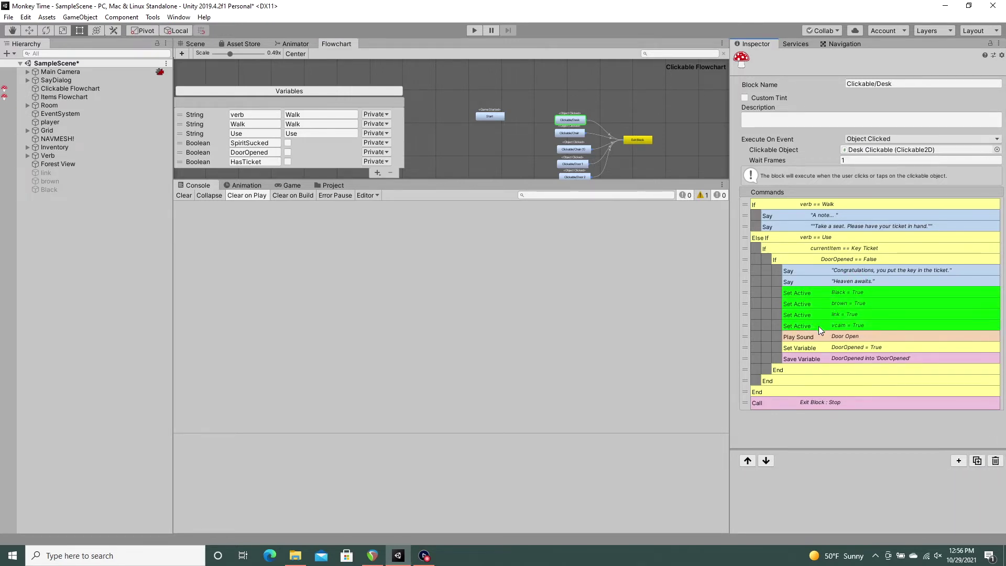
key("ctrl+z")
right_click(788, 250)
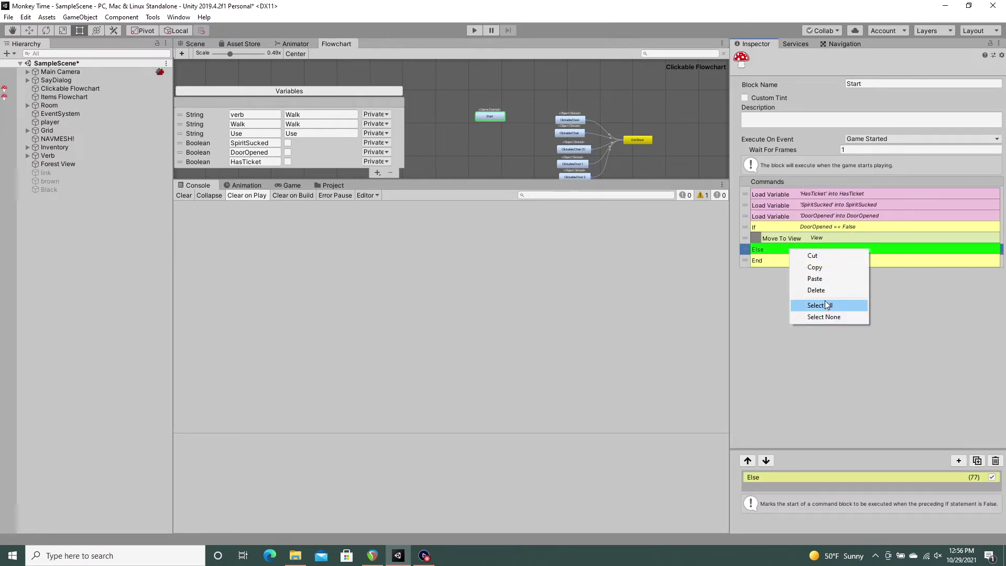
left_click(819, 279)
left_click(781, 249)
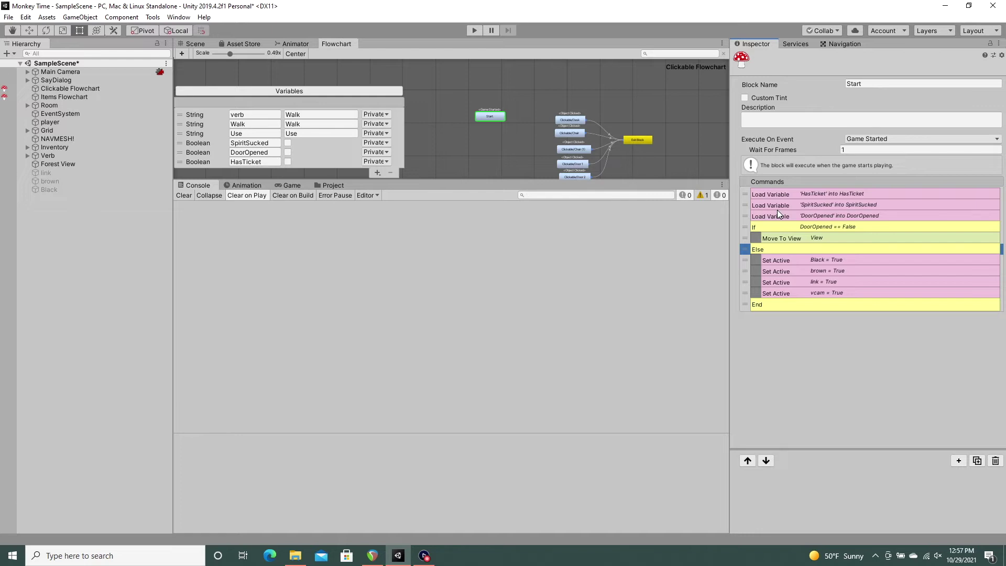
key("ctrl+p")
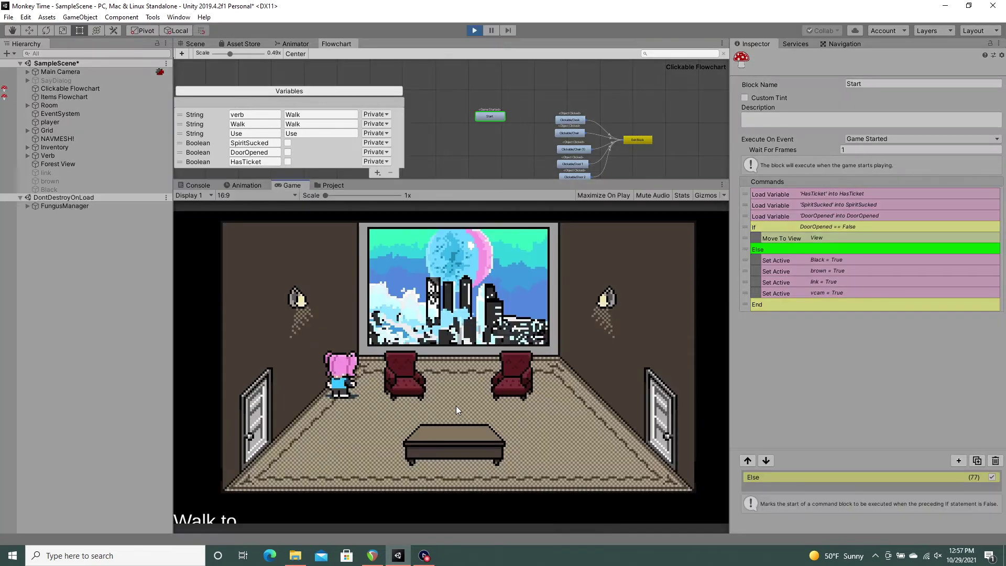
- Walk the character around the room and inspect the chair, dismissing its dialogue
left_click(455, 406)
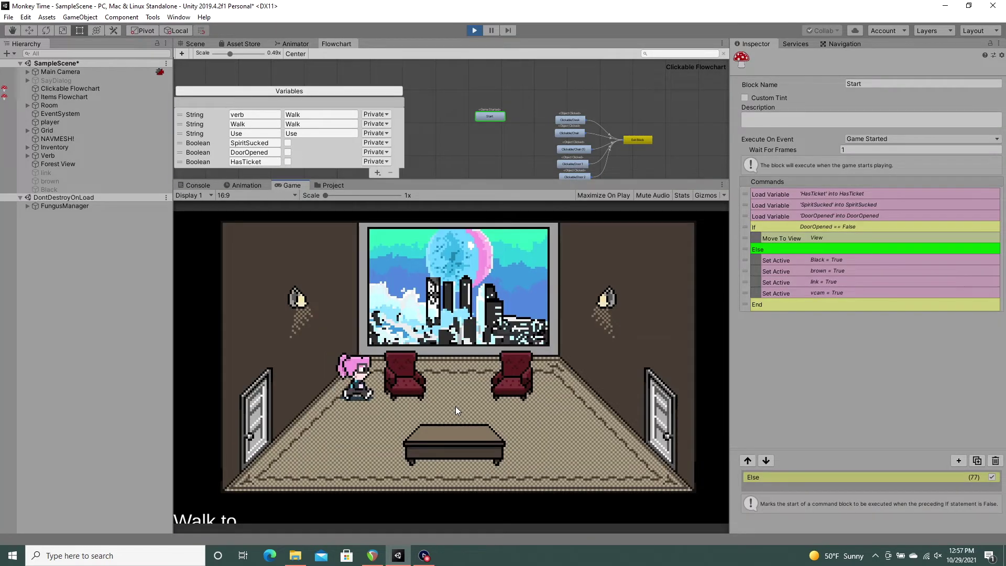
left_click(313, 452)
left_click(474, 481)
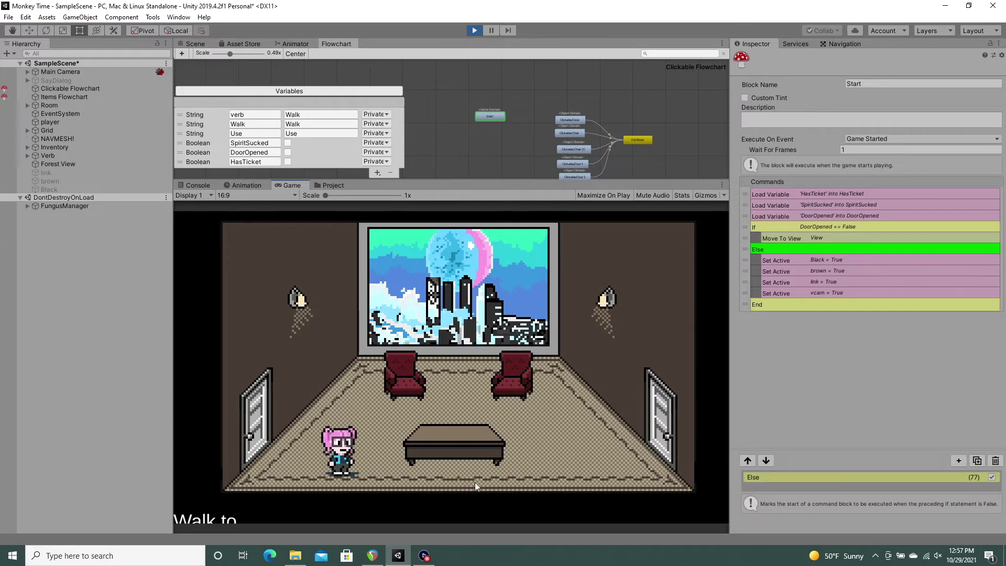
left_click(559, 410)
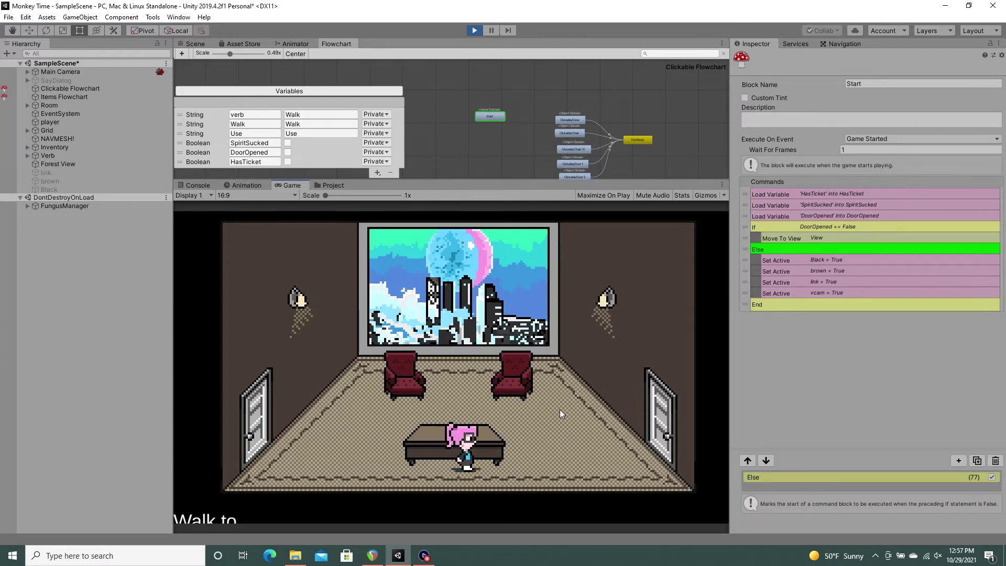
left_click(448, 392)
left_click(350, 448)
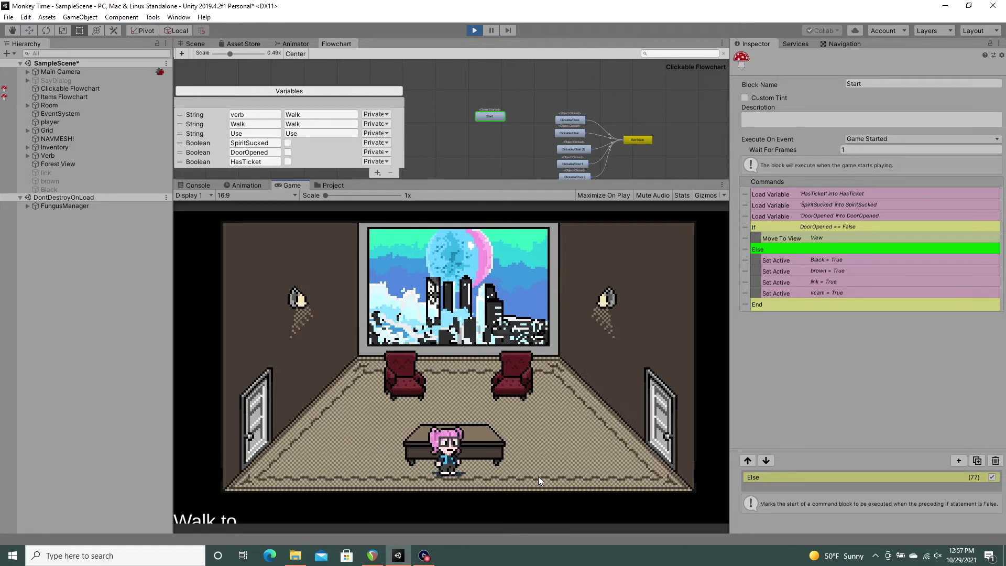
left_click(507, 391)
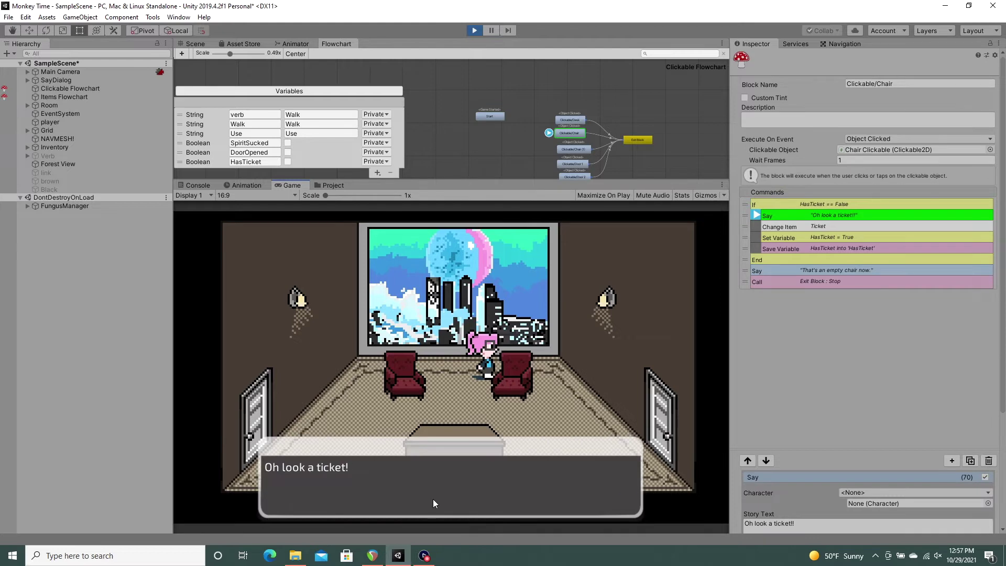
left_click(432, 498)
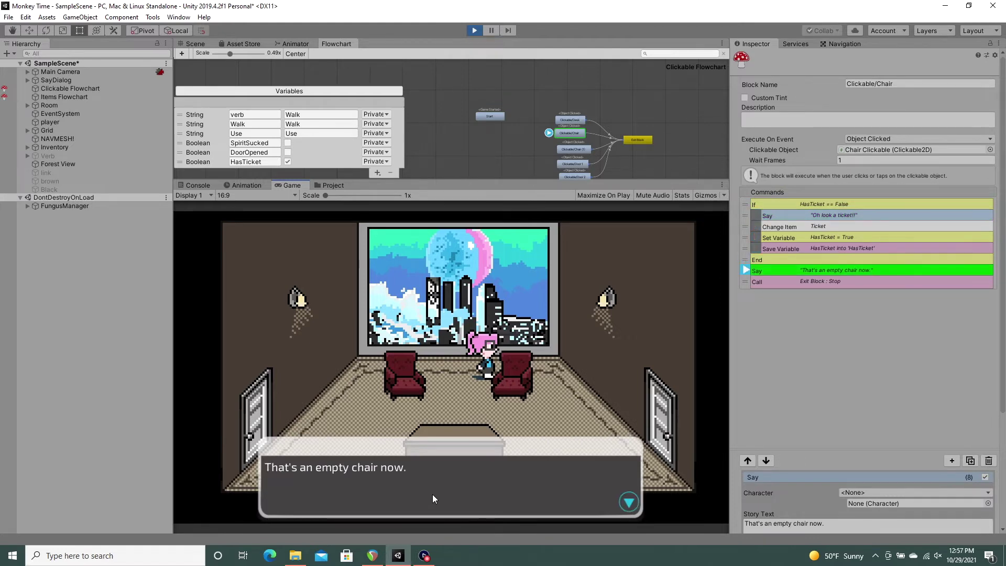
left_click(433, 494)
- Use the Book of Souls from the inventory on the left chair and read the dialogue
right_click(470, 449)
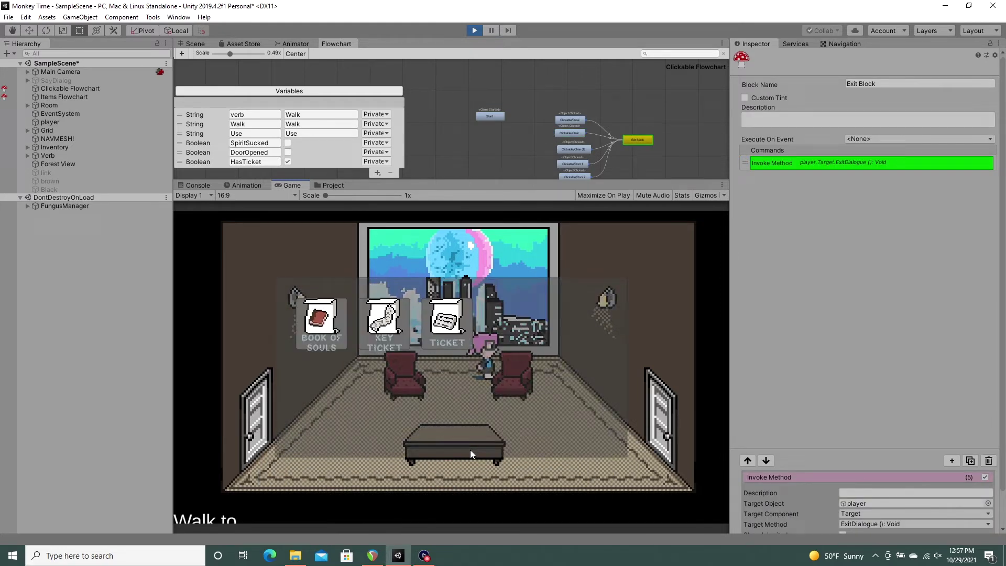
right_click(448, 333)
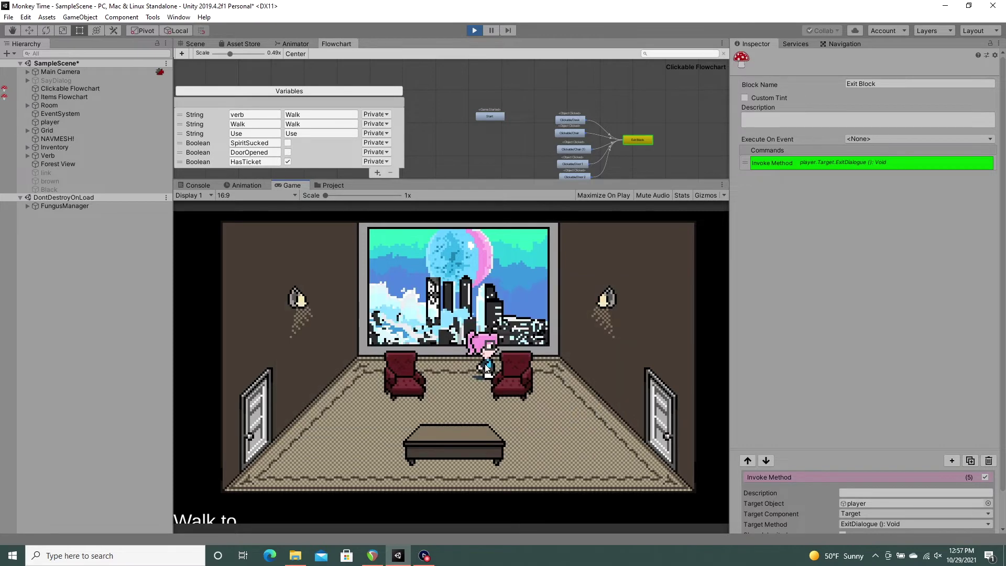
left_click(510, 377)
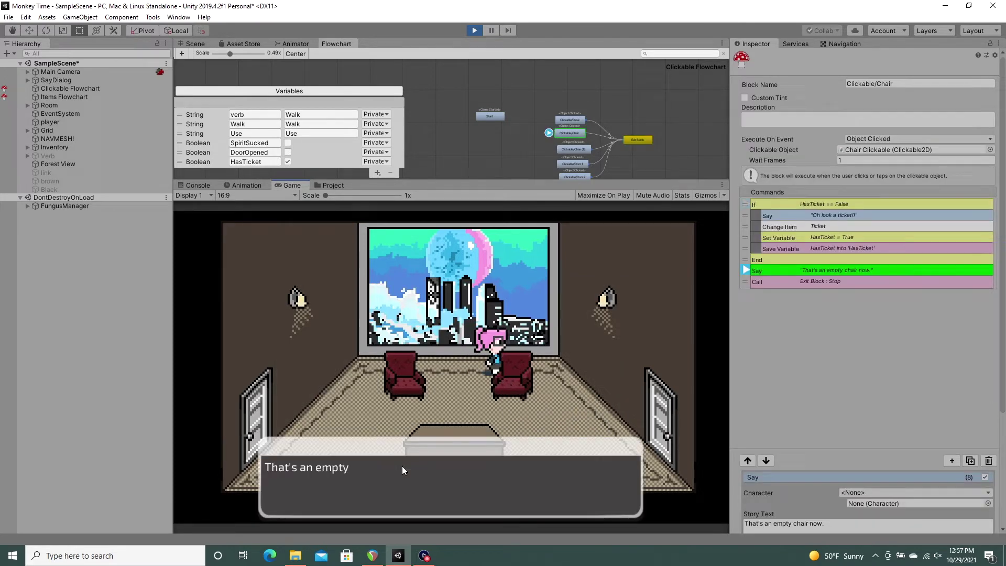
left_click(362, 496)
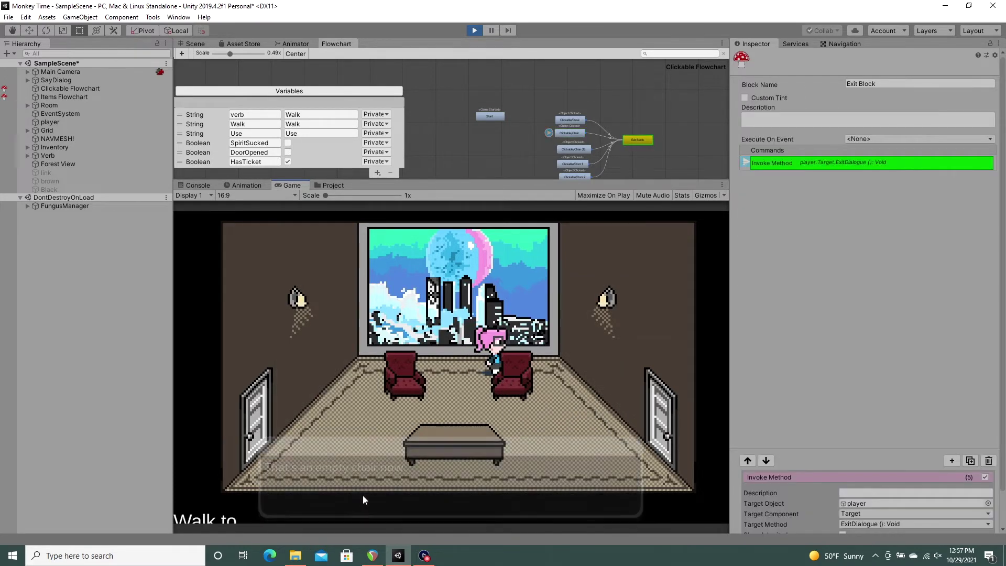
right_click(409, 385)
left_click(327, 328)
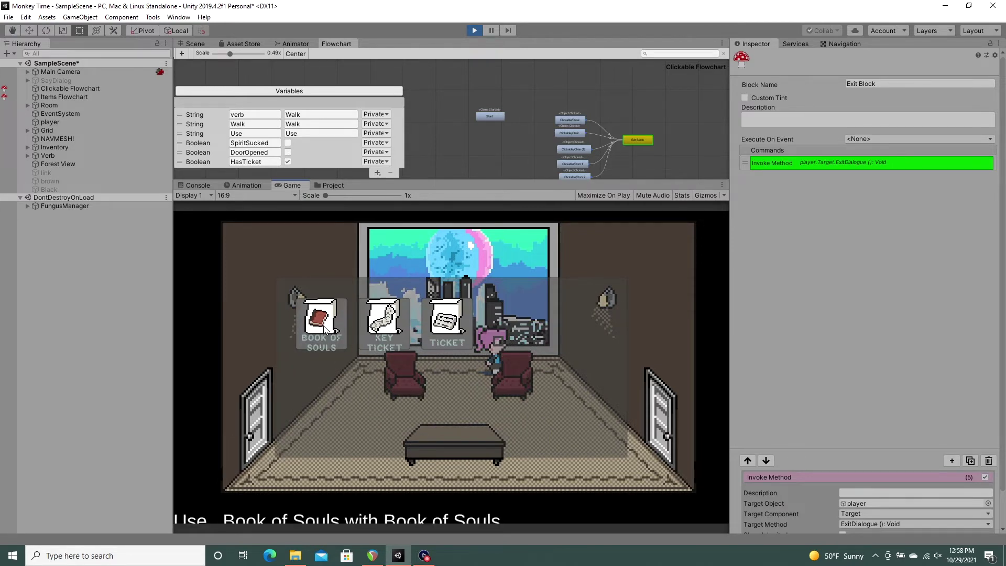
right_click(326, 331)
left_click(408, 386)
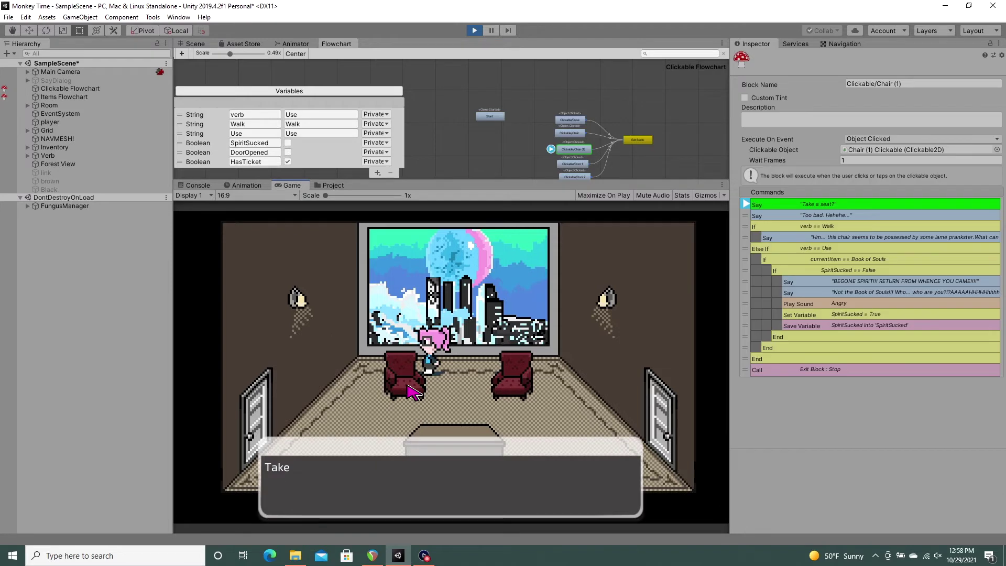
left_click(405, 494)
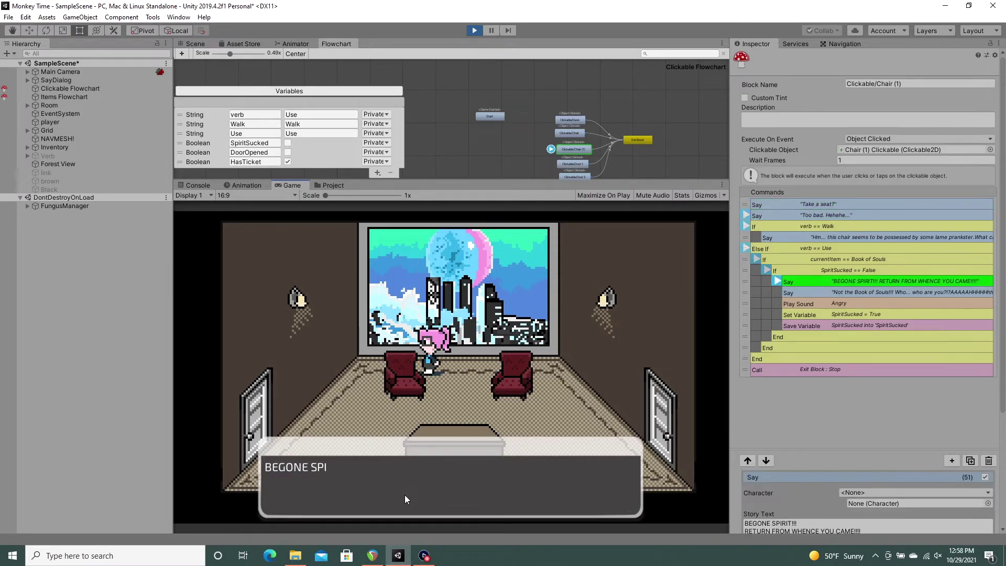
left_click(404, 495)
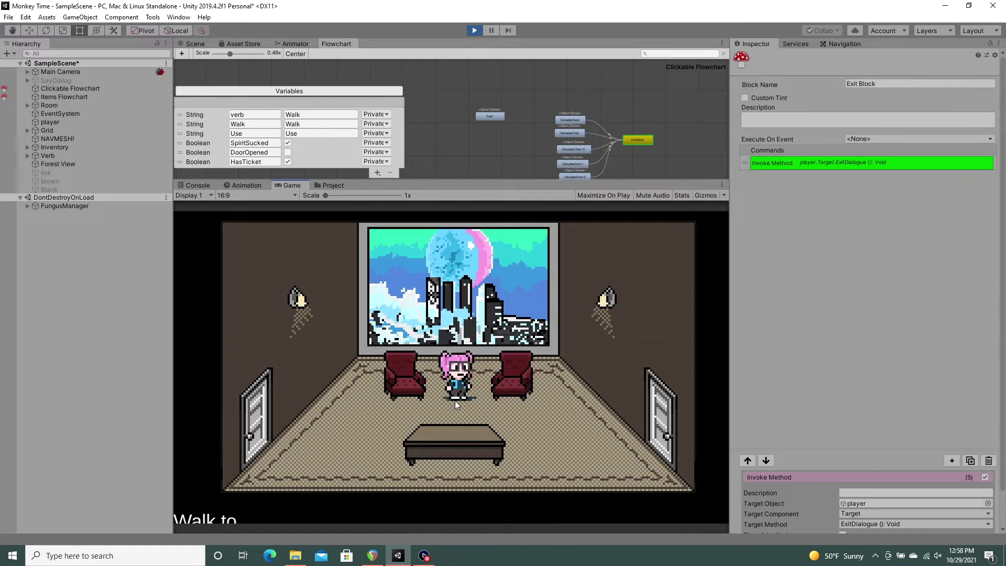
- Restart the game and click both chairs to confirm the spirit stays banished
left_click(474, 30)
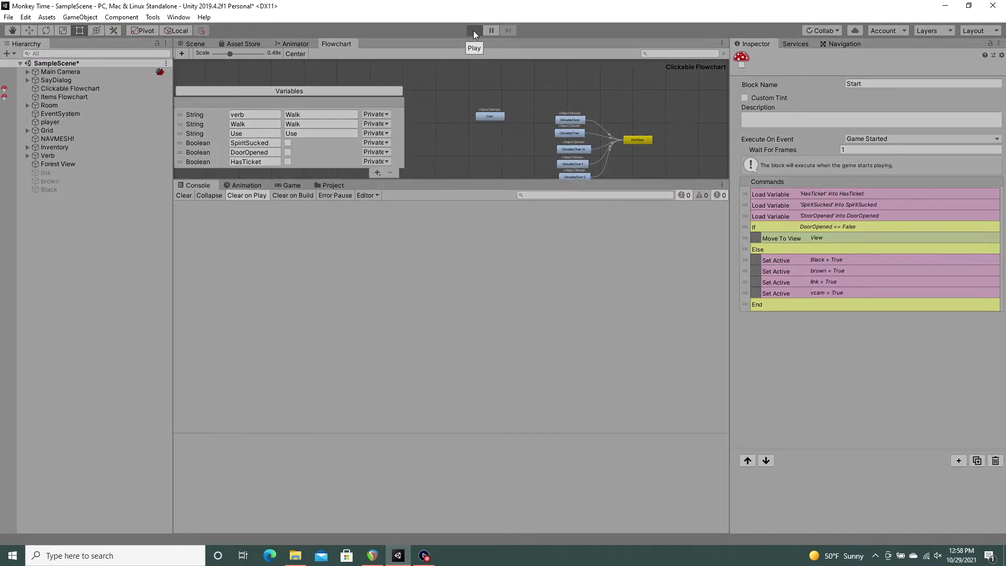
left_click(474, 31)
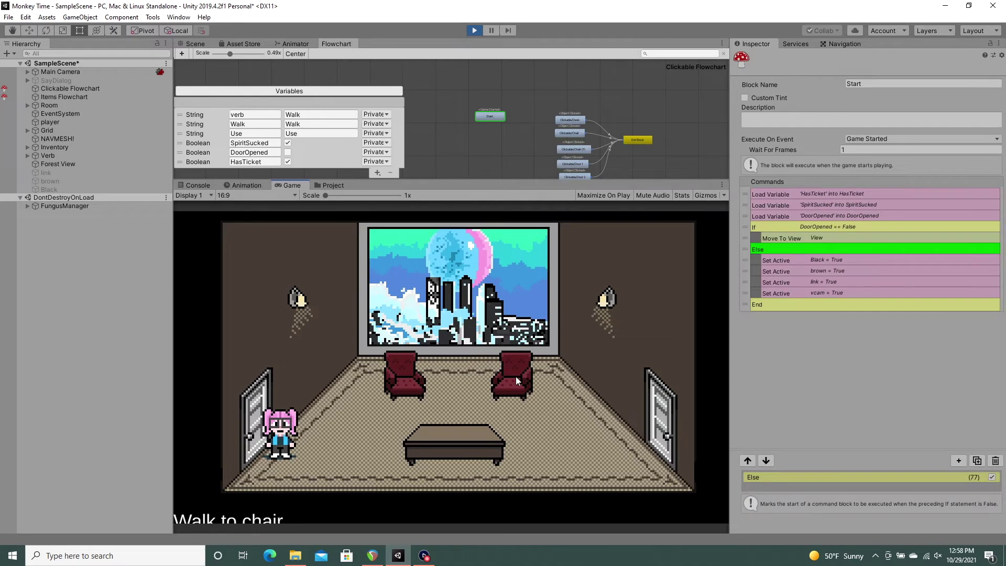
left_click(510, 381)
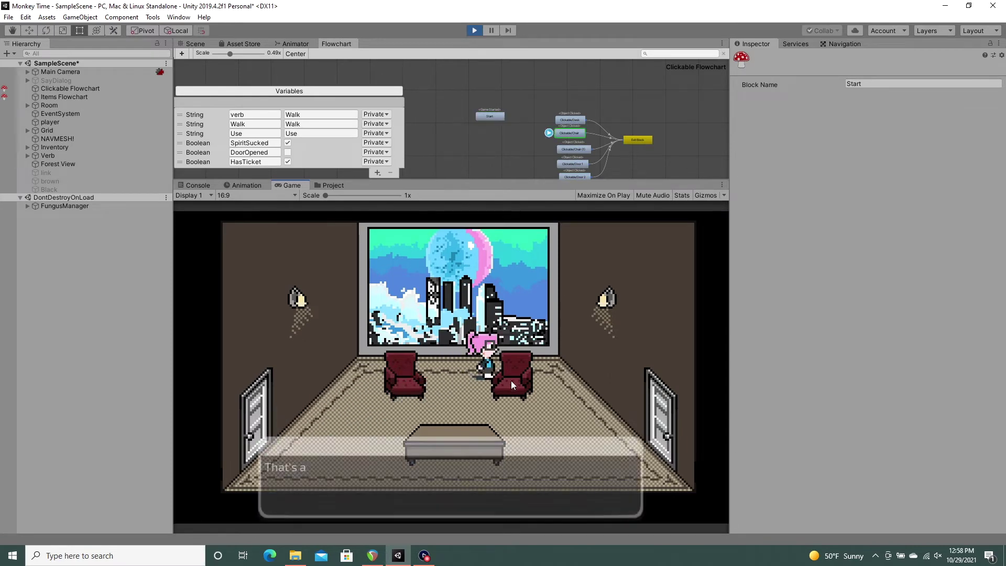
left_click(430, 510)
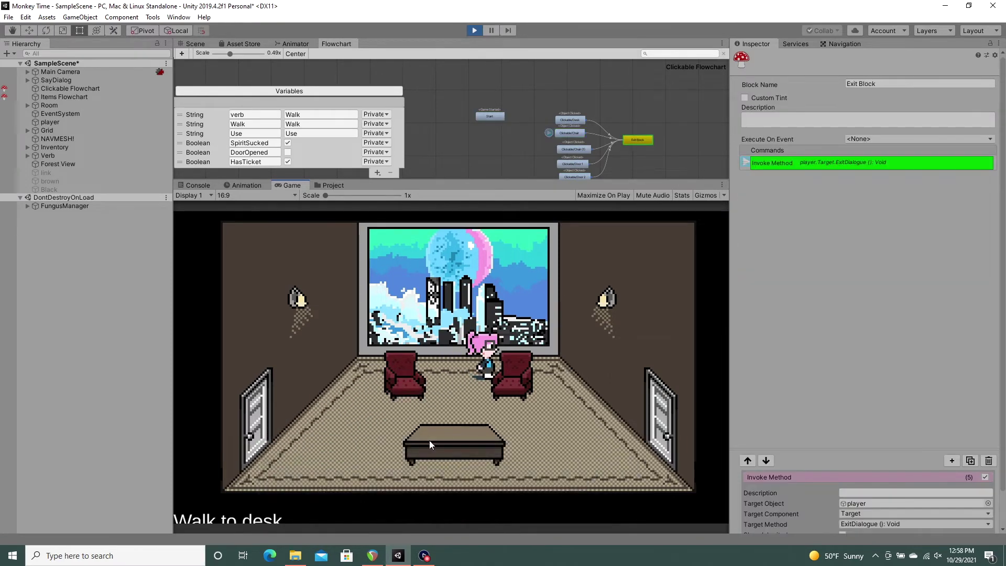
left_click(414, 395)
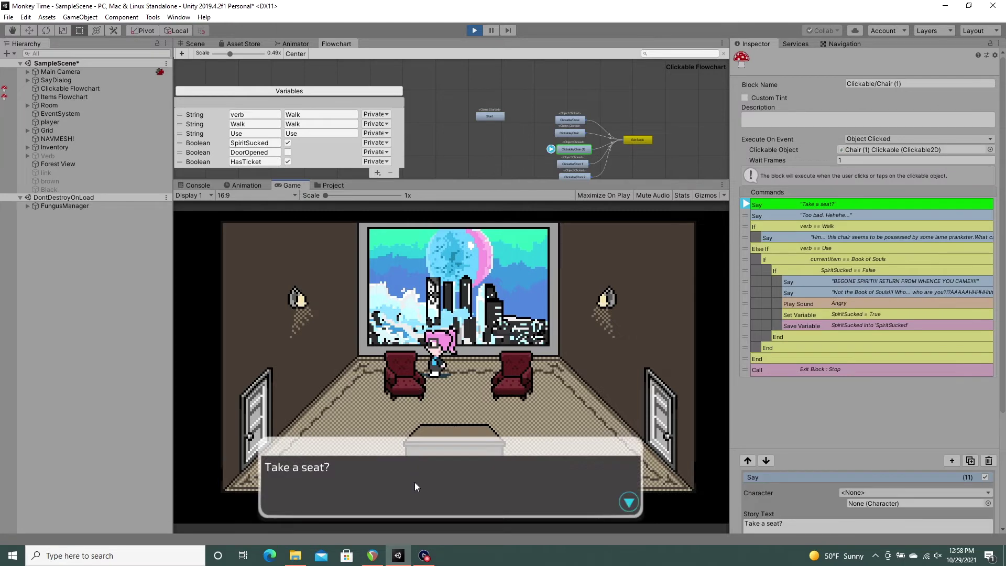
left_click(414, 482)
left_click(414, 483)
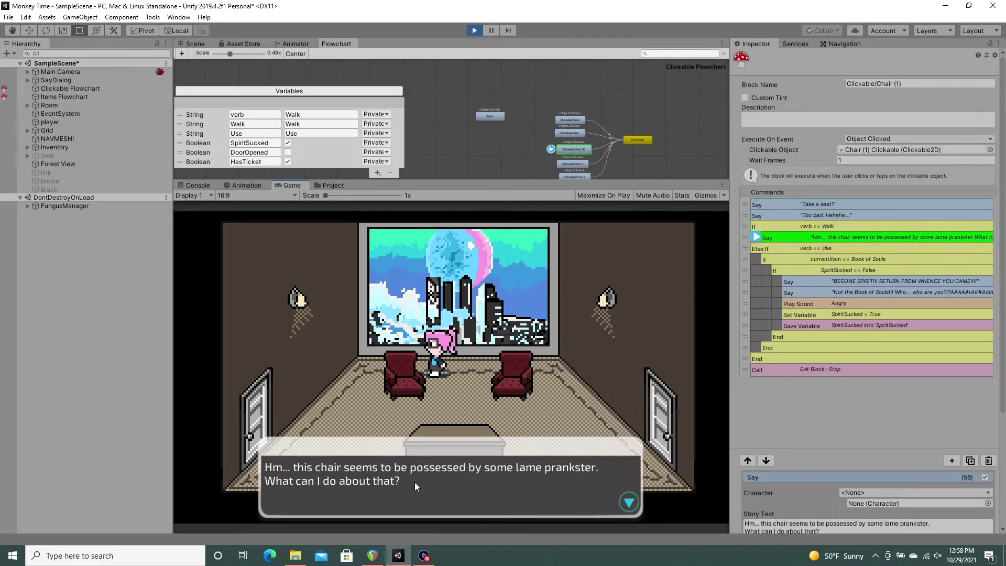
left_click(414, 482)
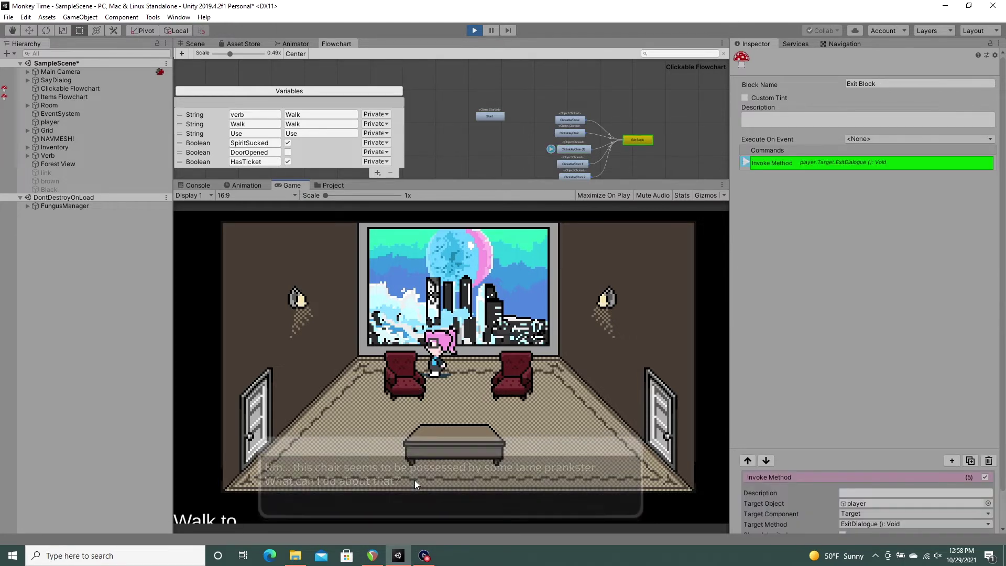
- Review the commands of the Clickable/Chair and Chair (1) blocks
left_click(577, 132)
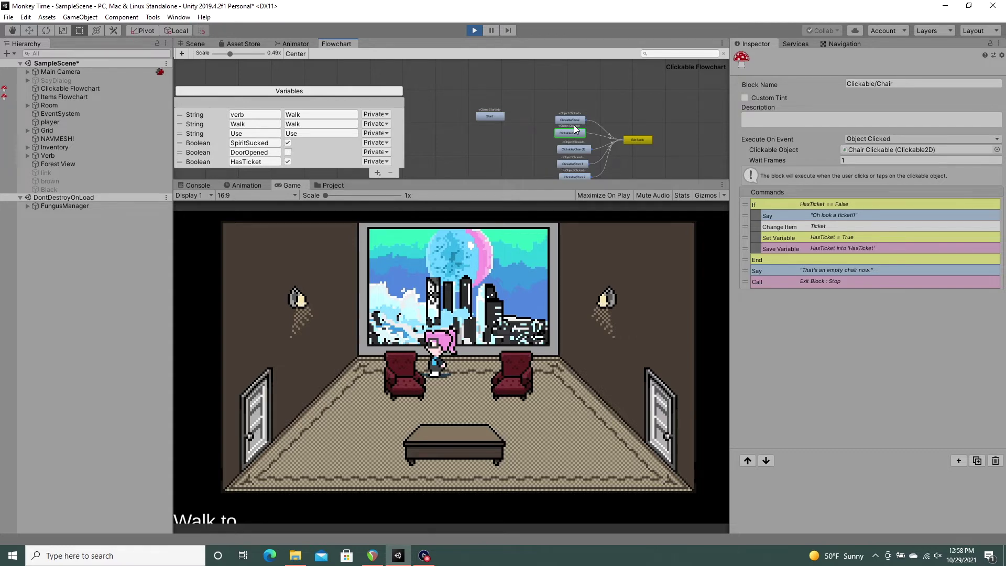
left_click(574, 149)
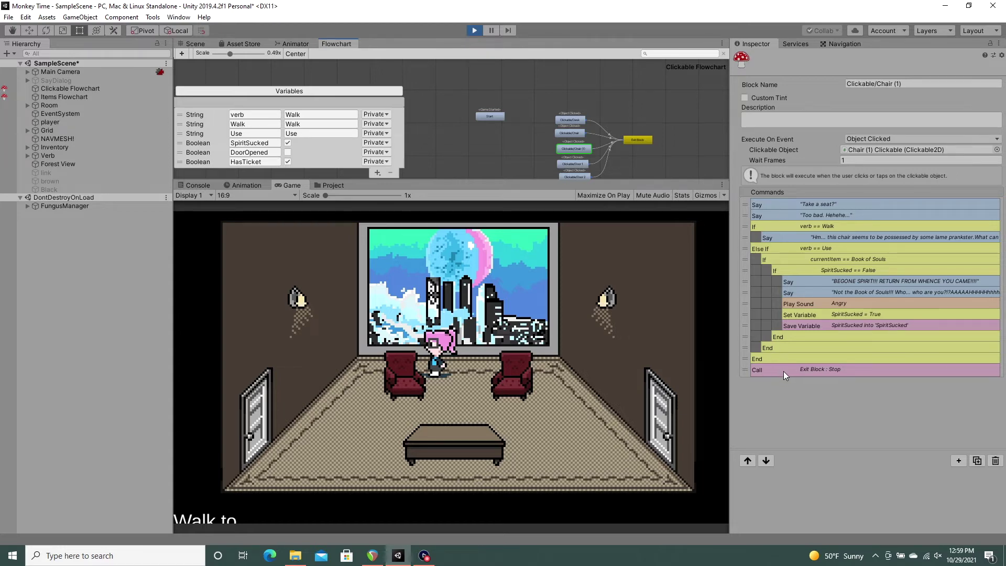
left_click(286, 143)
- Use the Key Ticket from the inventory on the desk and read the dialogue
left_click(455, 434)
key("i")
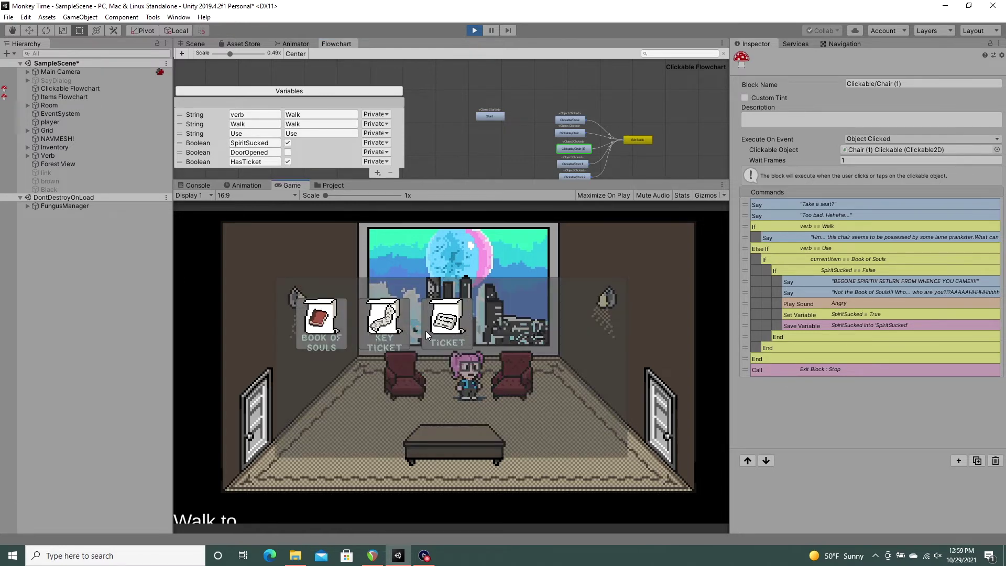
left_click(383, 320)
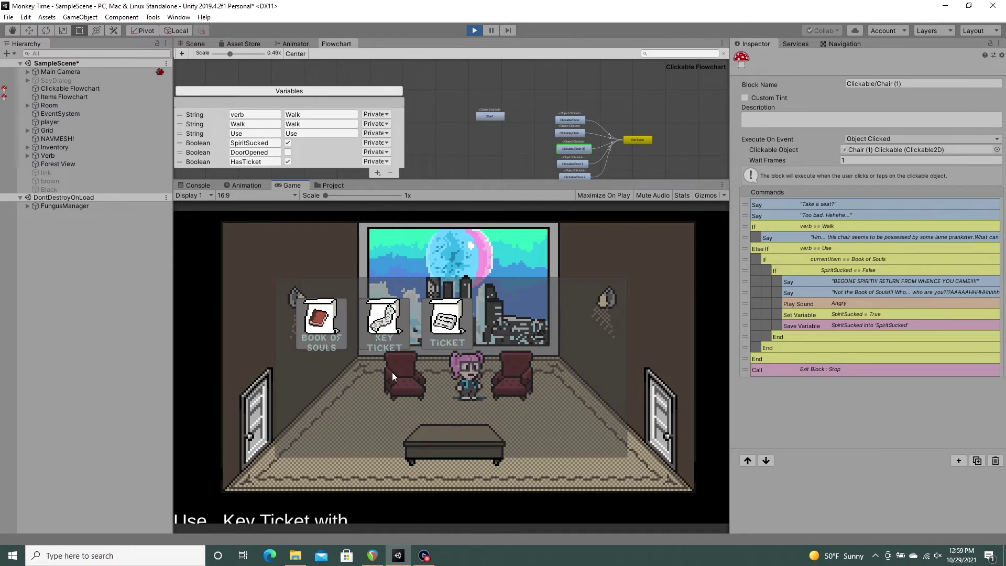
left_click(444, 434)
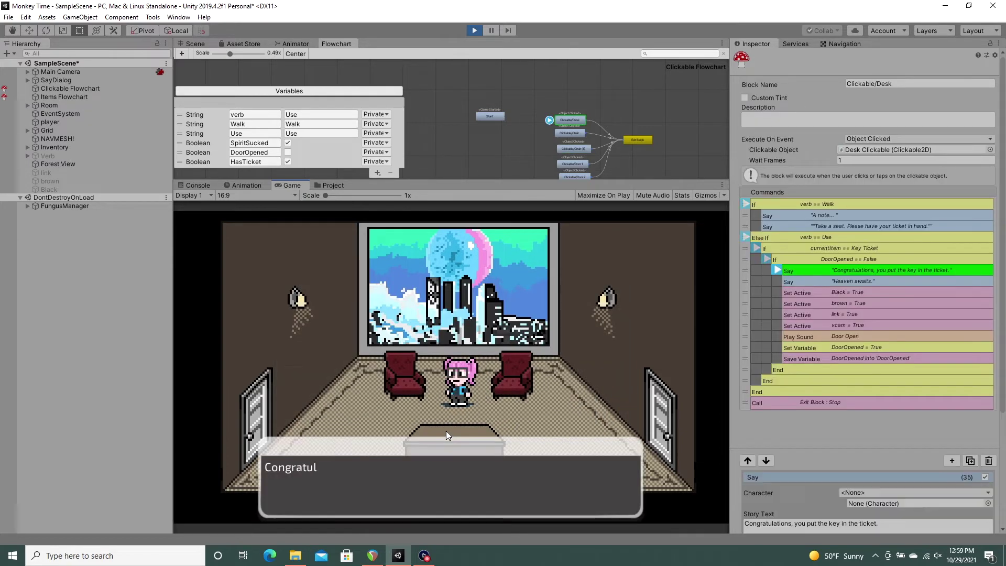
left_click(430, 490)
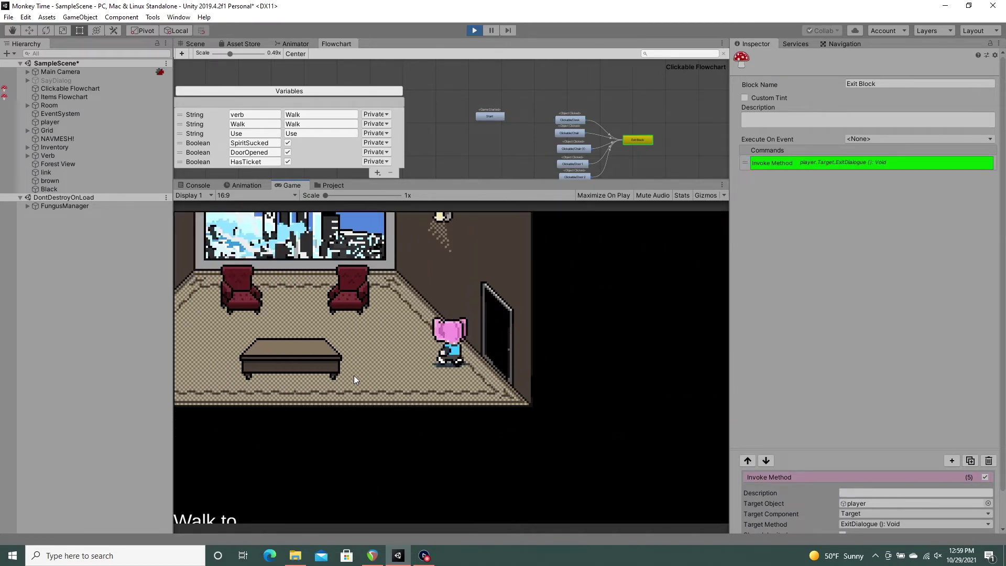
- Restart the game, walk the character through the door, then stop play
left_click(475, 31)
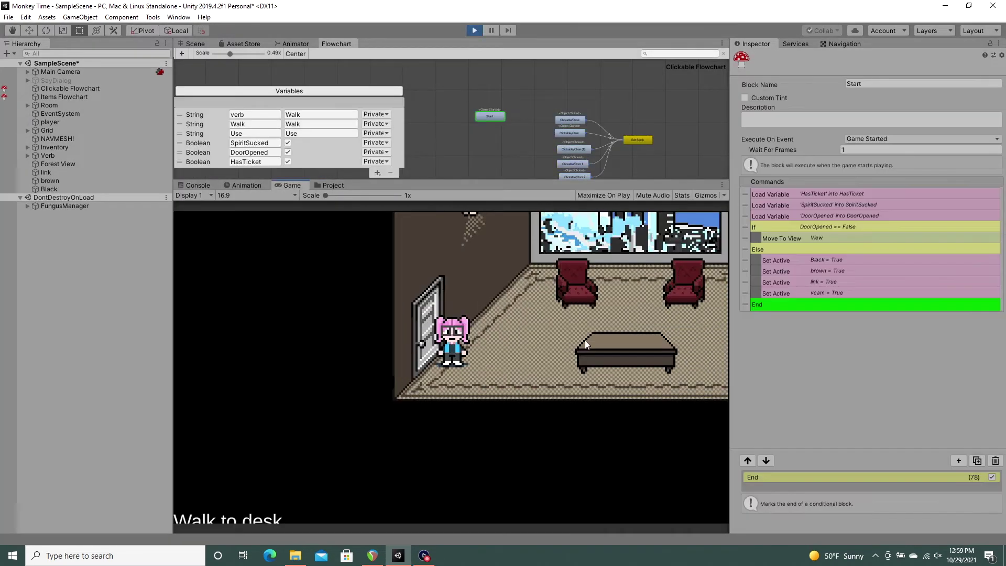
left_click(590, 338)
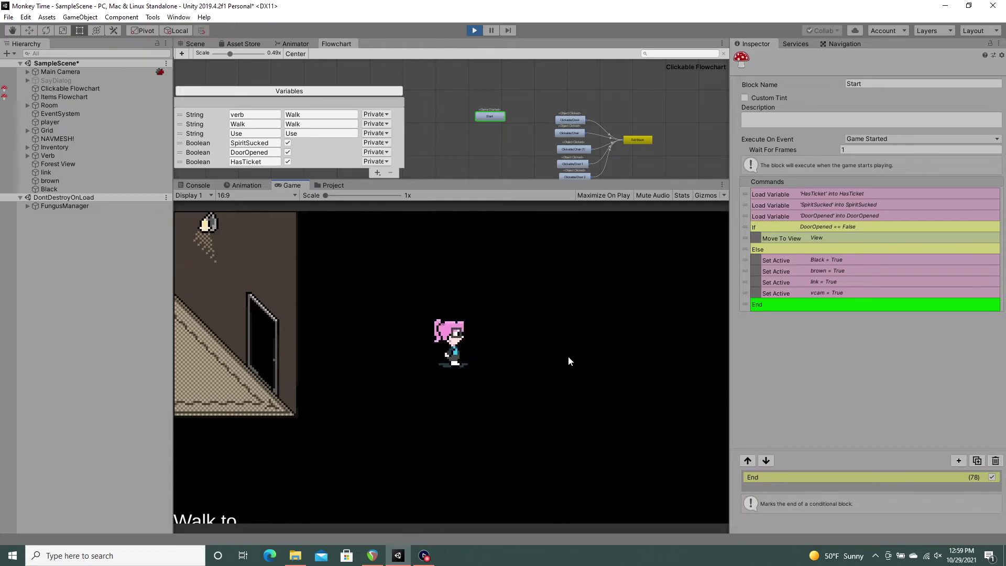
left_click(208, 389)
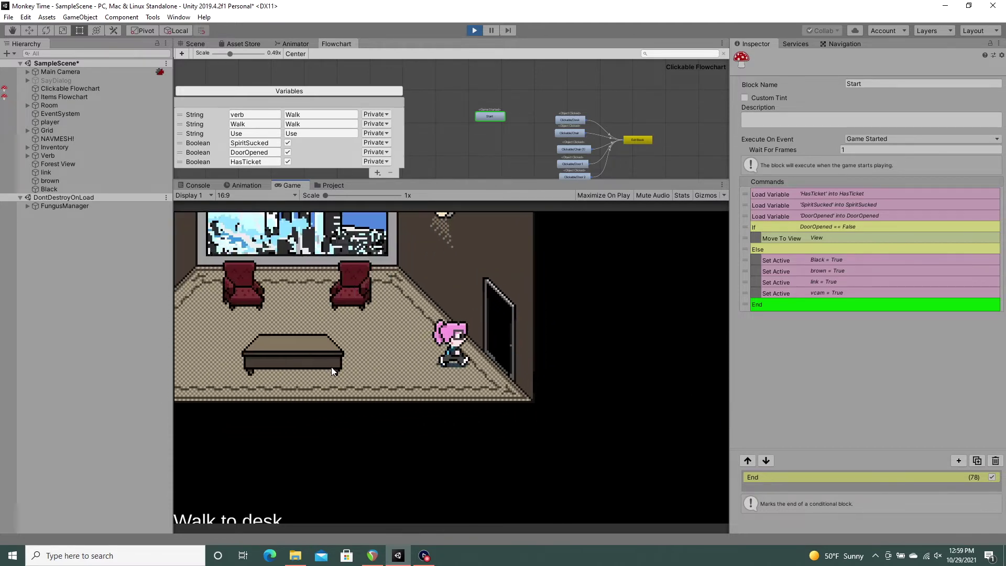
left_click(461, 344)
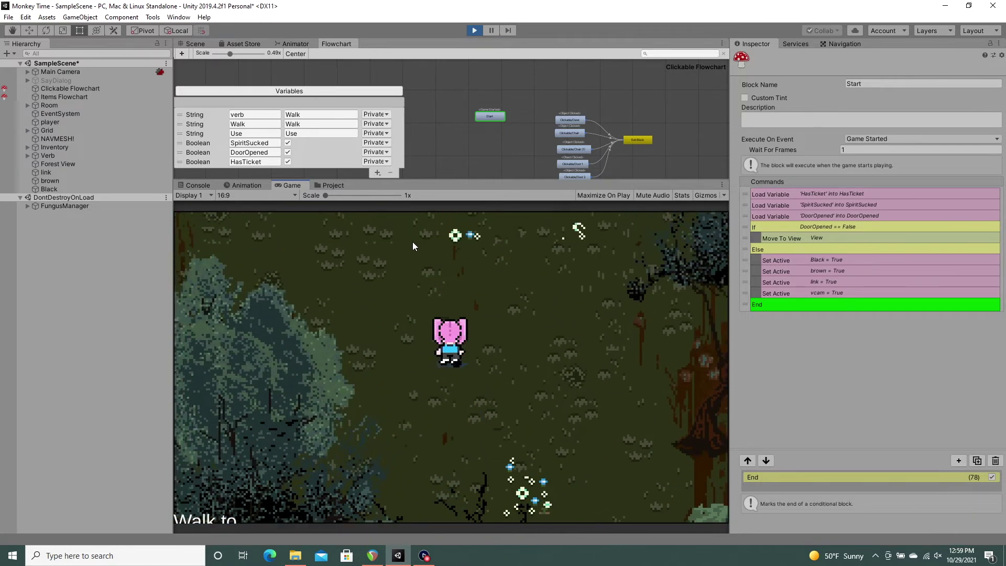
key("ctrl+p")
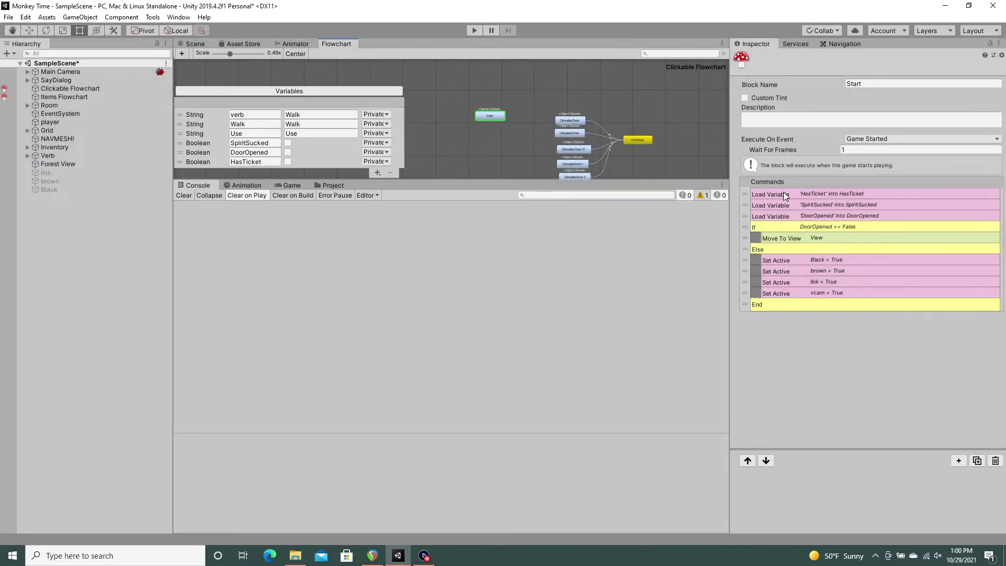
left_click(784, 193)
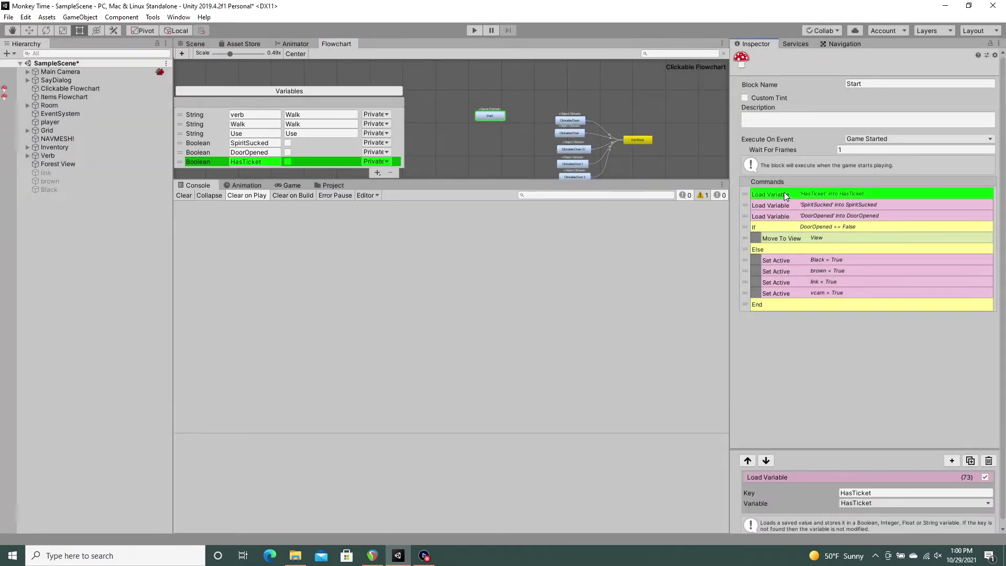
left_click(951, 460)
mouse_move(942, 267)
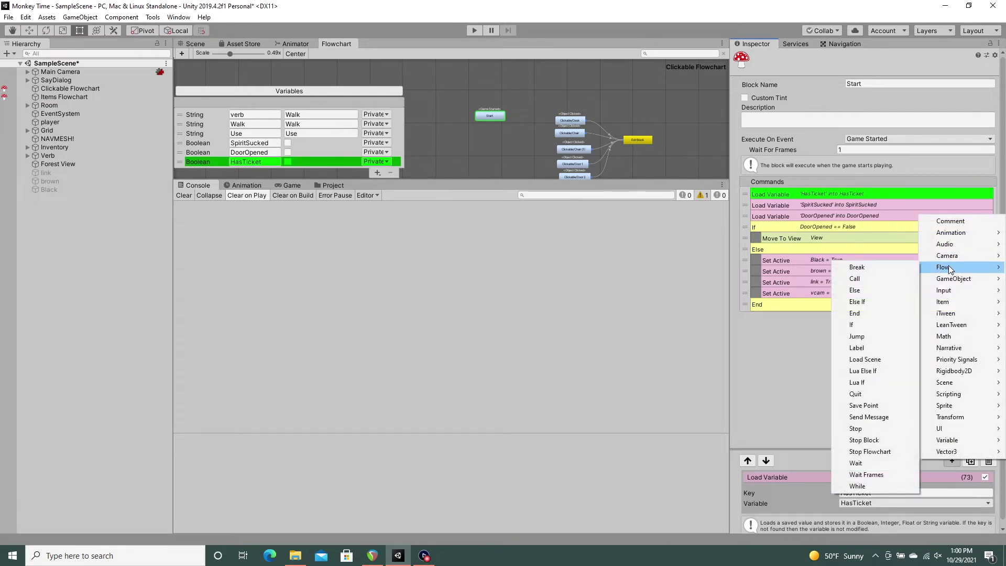
left_click(866, 324)
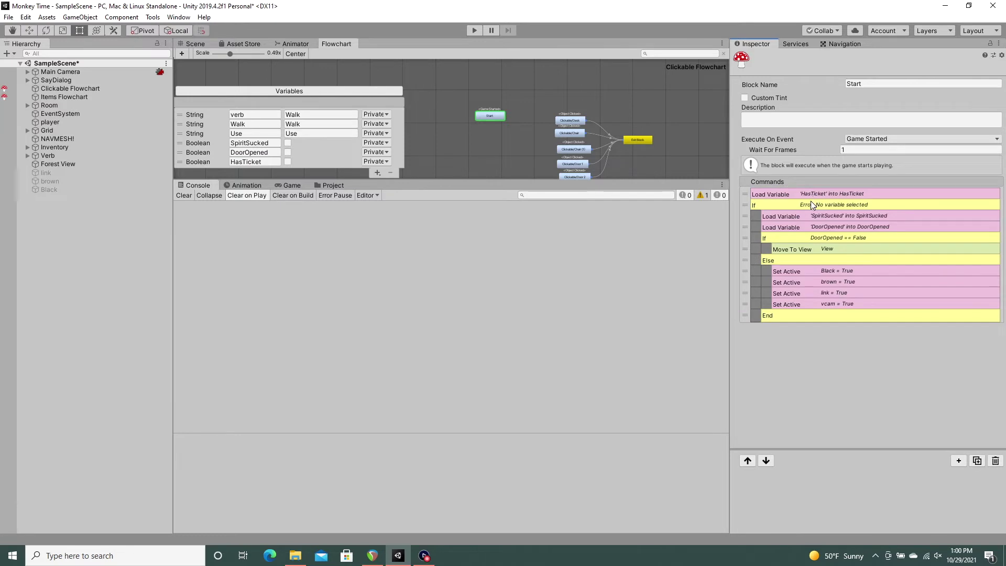
left_click(807, 204)
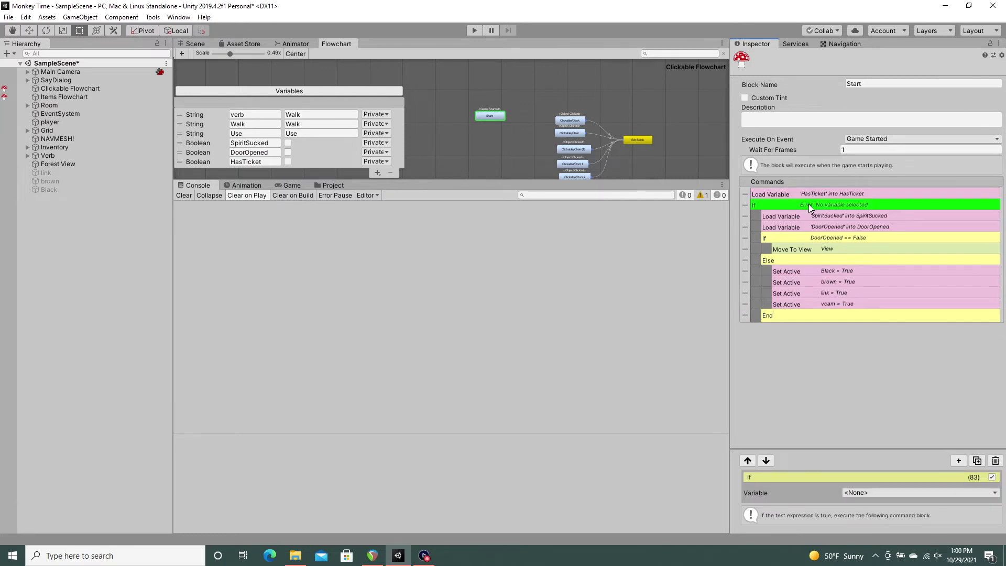
left_click(332, 185)
left_click(295, 238)
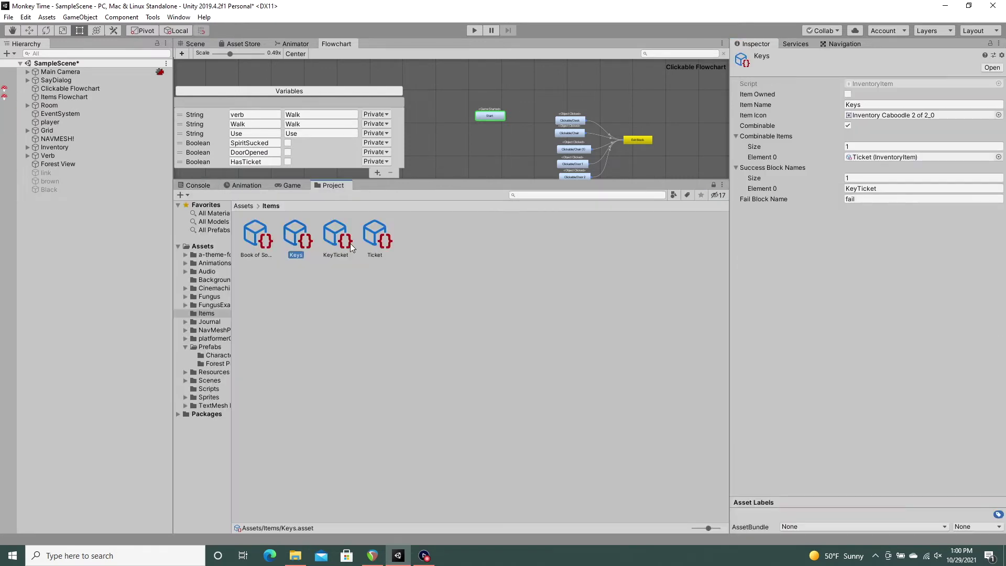
left_click(342, 237)
left_click(375, 235)
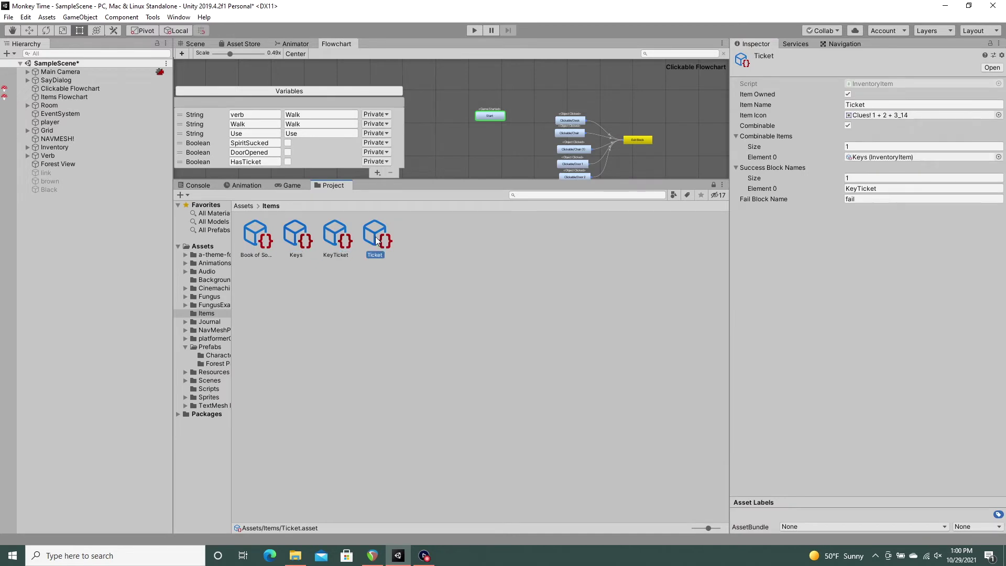
left_click(307, 242)
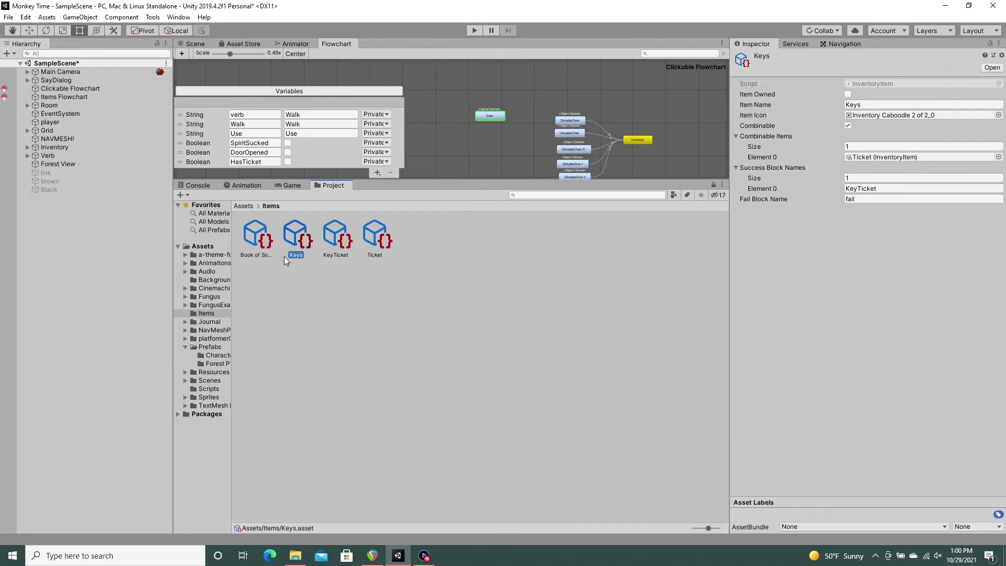
key("Right")
key("Right")
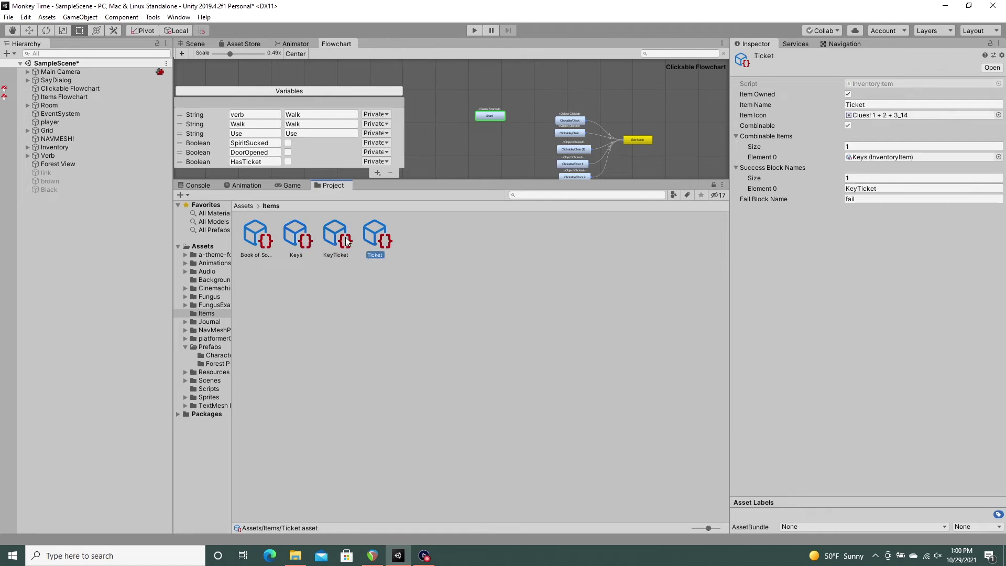
key("Left")
key("Left")
key("Left")
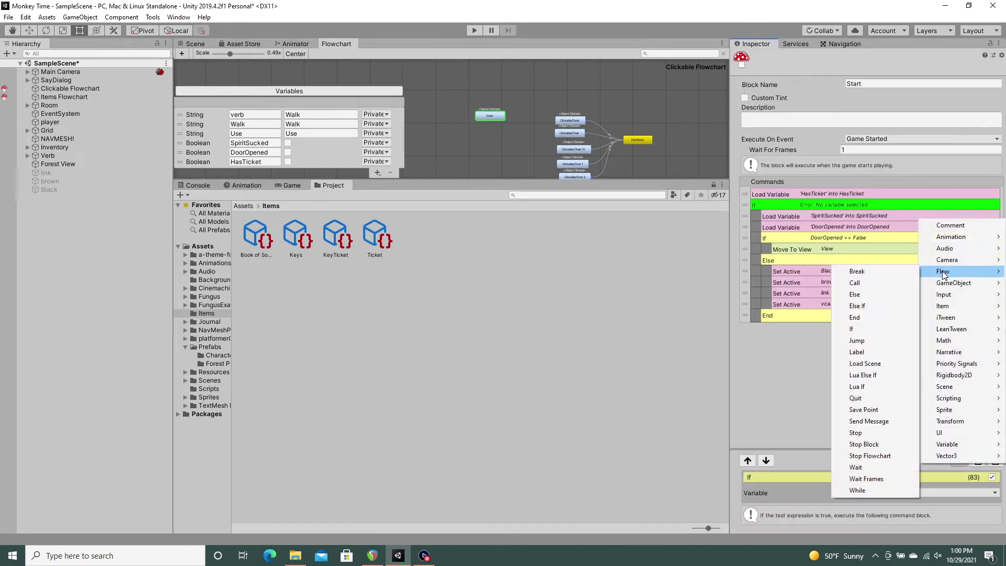
- Add End, set the If to HasTicket == True, and add a Change Item adding Ticket
left_click(868, 316)
key("Up")
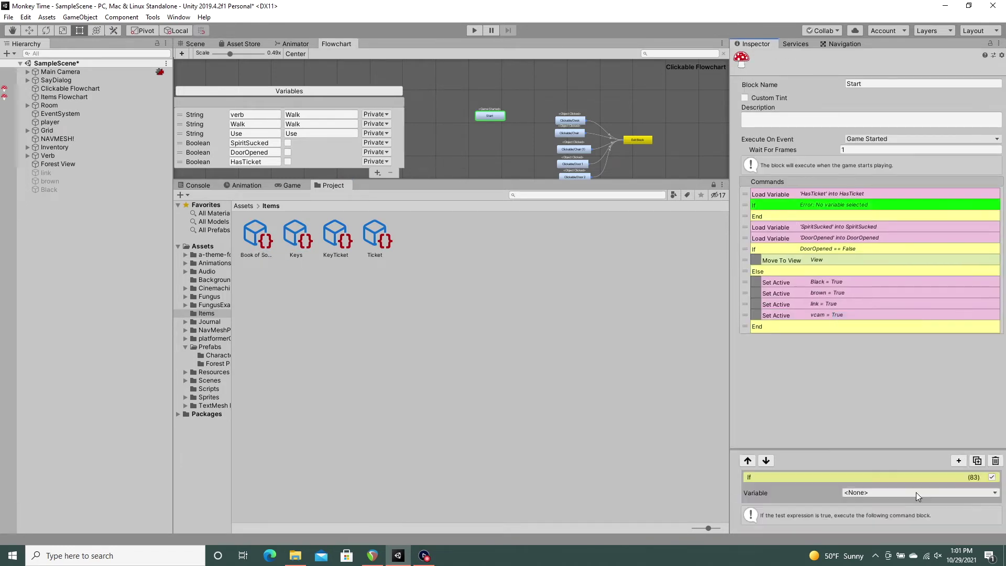
left_click(916, 491)
left_click(873, 477)
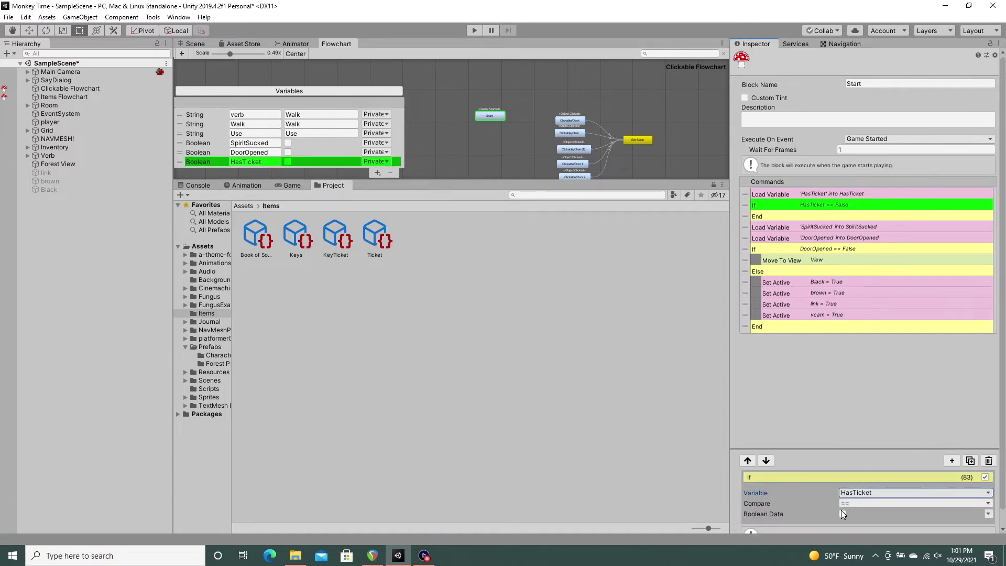
left_click(952, 462)
mouse_move(944, 304)
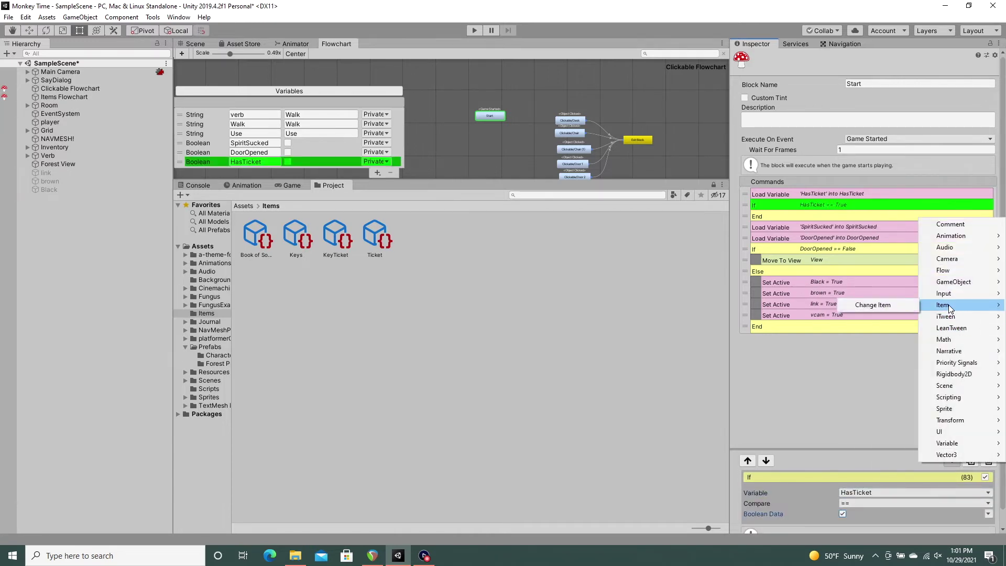
left_click(909, 306)
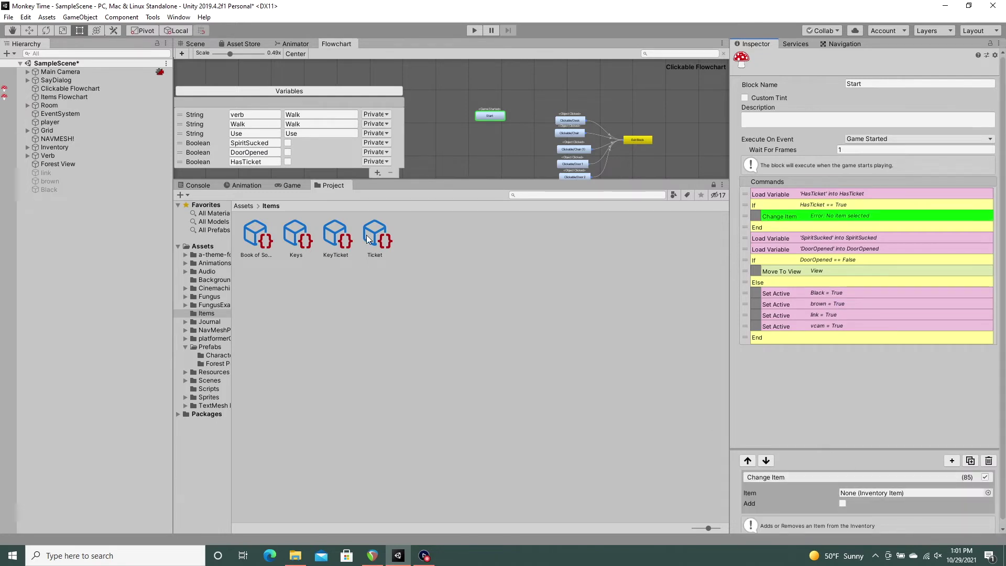
mouse_move(371, 238)
left_mouse_down()
mouse_move(725, 479)
mouse_move(872, 492)
left_mouse_up()
left_click(841, 502)
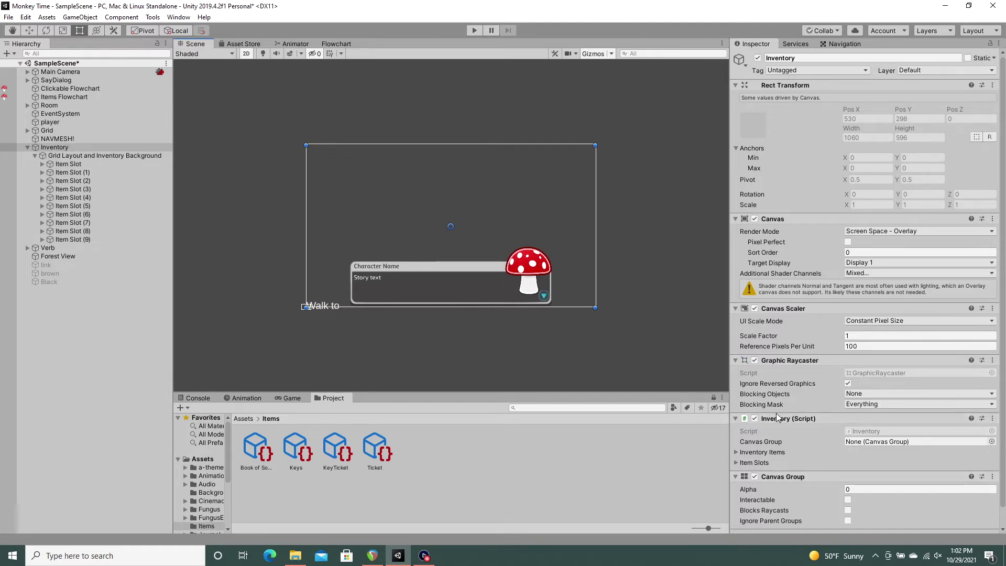
- Set the Inventory Canvas Group Alpha to 1
left_click(847, 489)
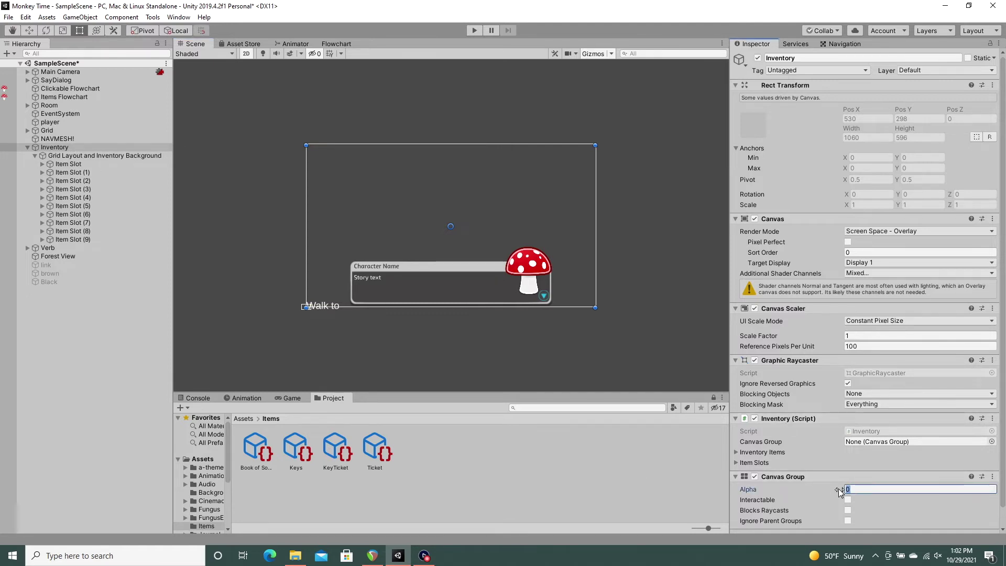
type("1")
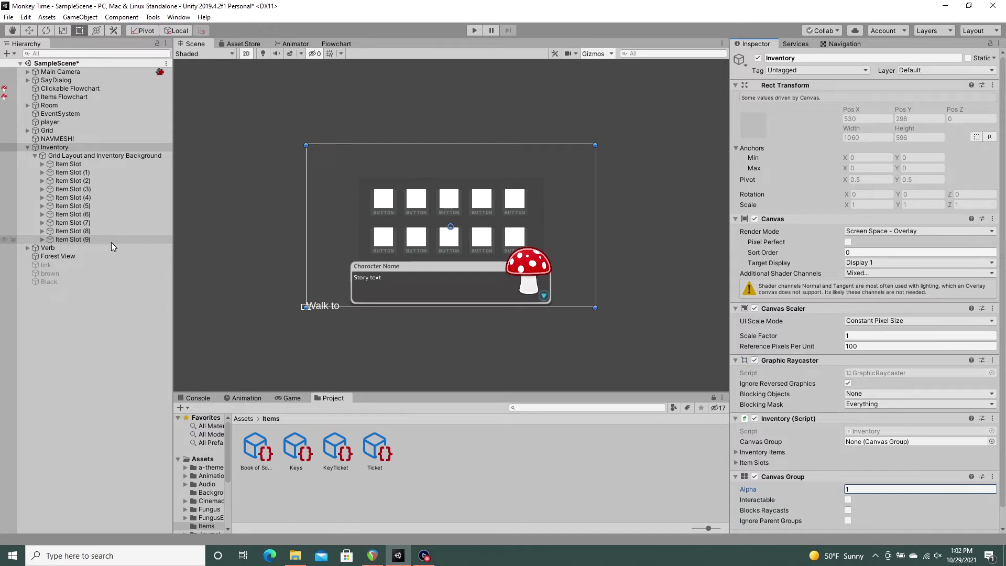
- Create a UI Button under Inventory, place it top right, and make it taller
right_click(77, 156)
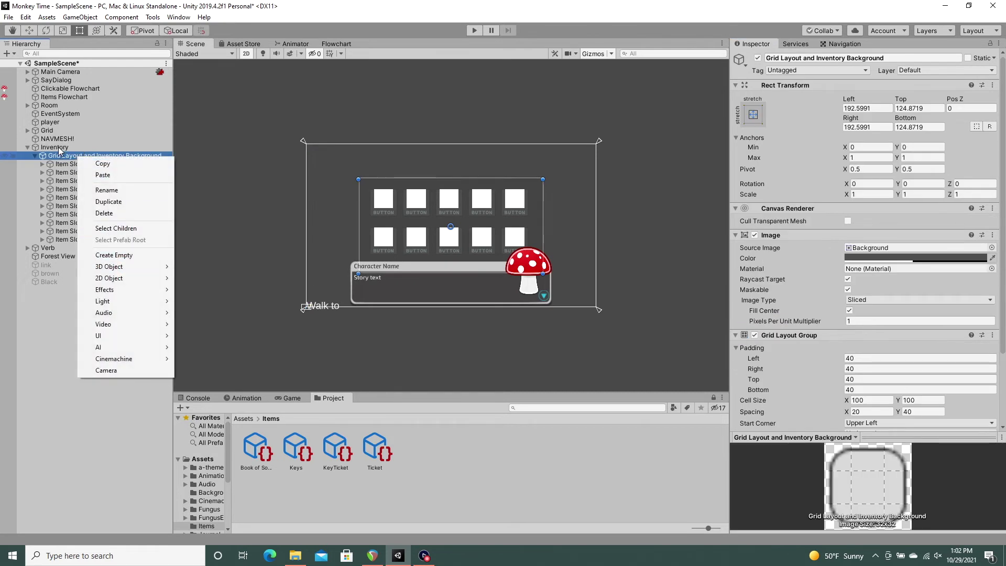
left_click(58, 146)
key("f")
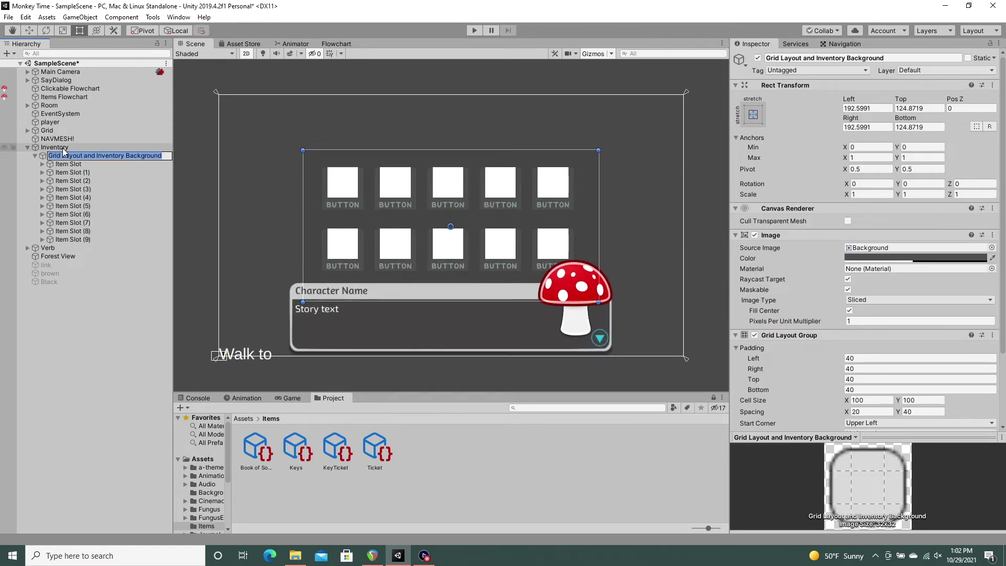
left_click(63, 149)
right_click(66, 150)
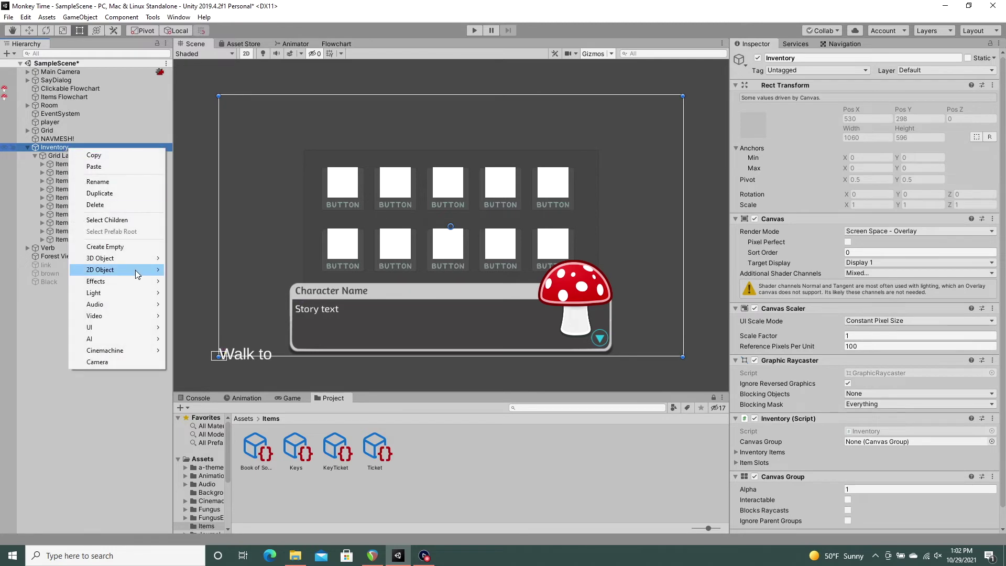
mouse_move(90, 326)
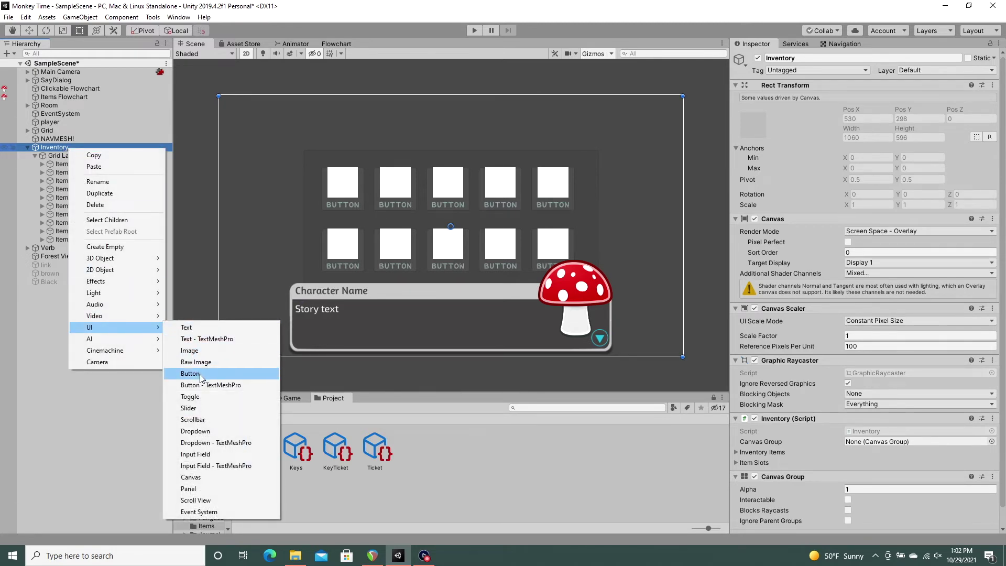
left_click(197, 383)
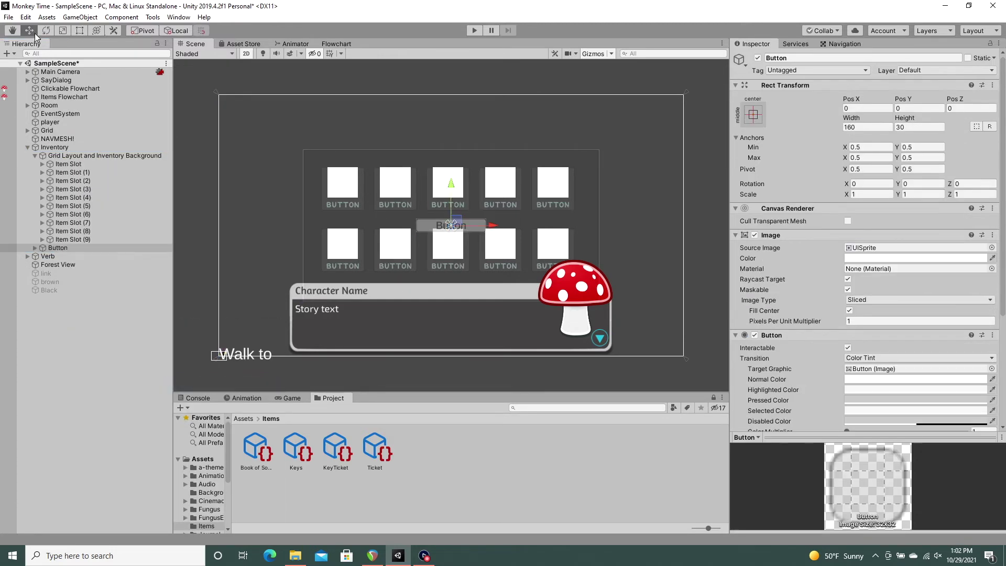
mouse_move(452, 224)
left_mouse_down()
mouse_move(641, 128)
mouse_move(646, 182)
left_mouse_up()
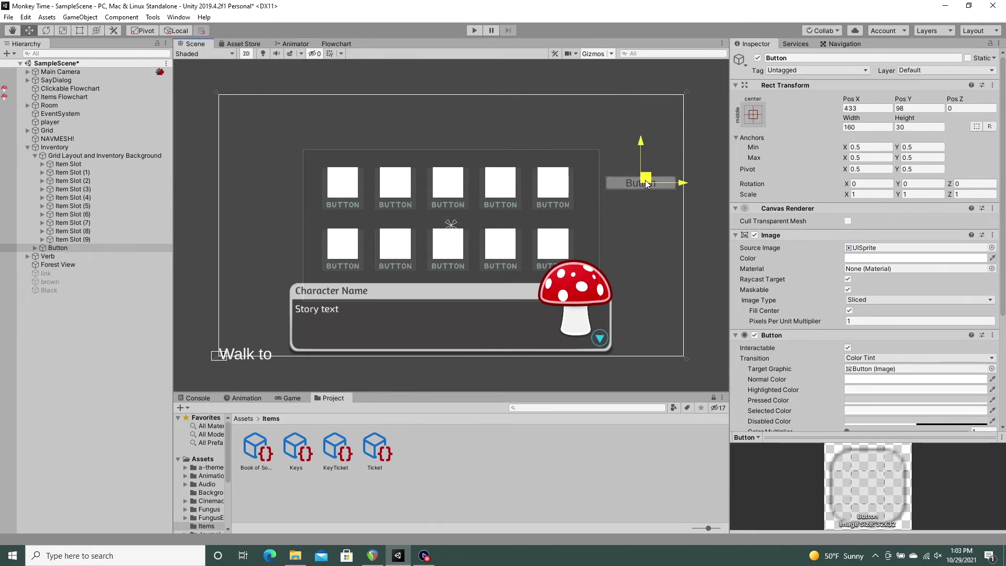
left_click_drag(646, 182, 644, 179)
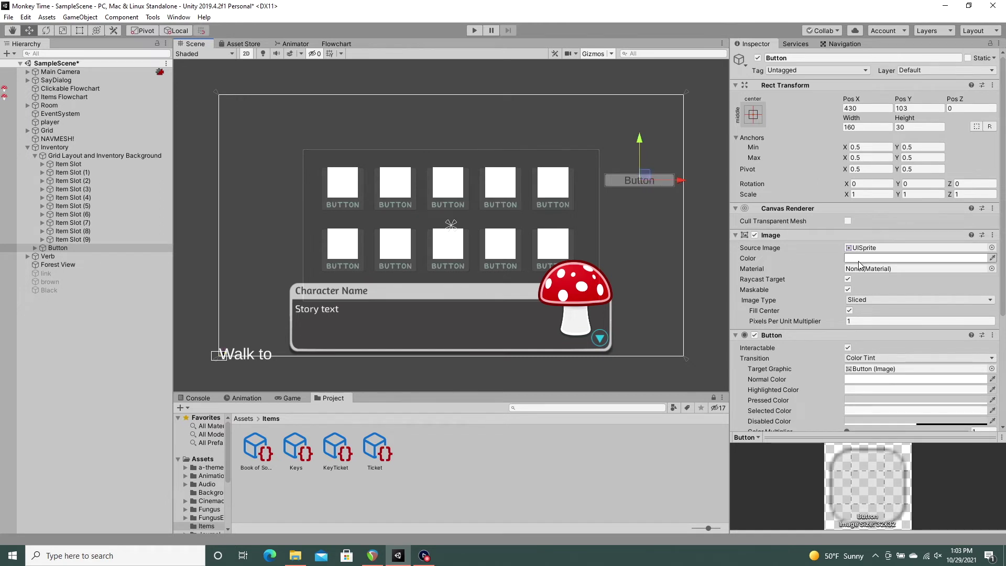
key("t")
left_click_drag(628, 169, 628, 162)
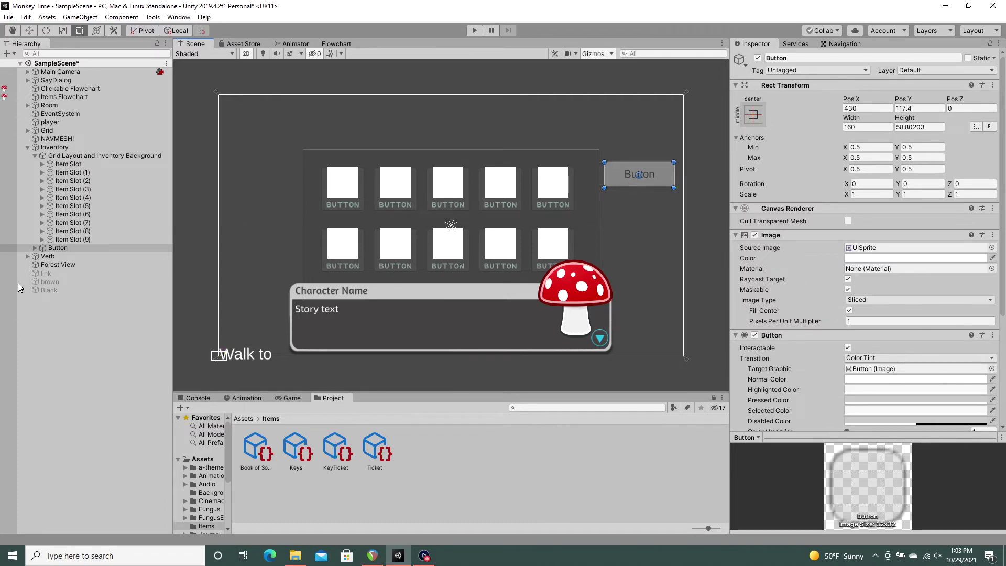
- Label the button's Text (TMP) child 'SAVE GAME'
left_click(34, 248)
left_click(66, 256)
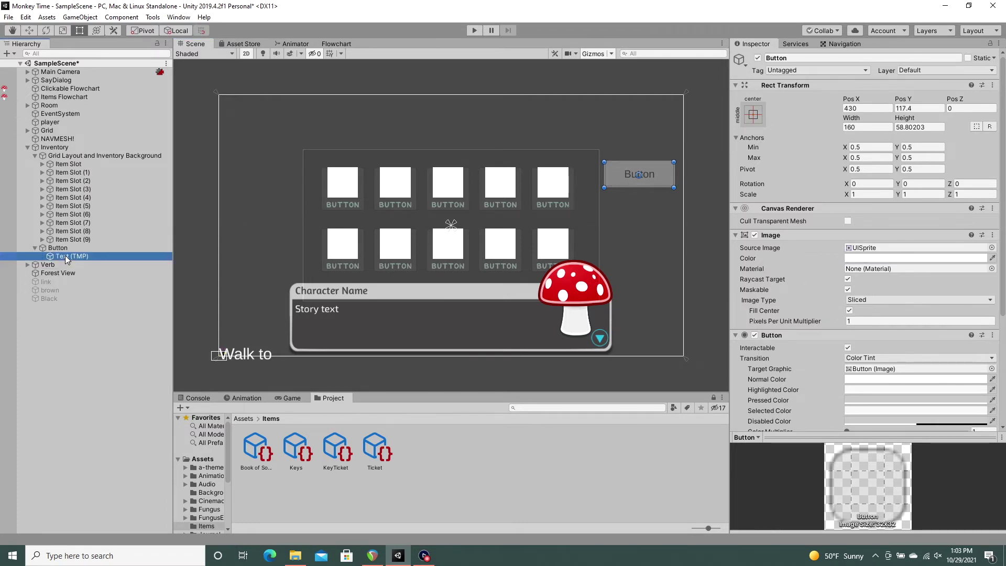
type("SAVE GAME")
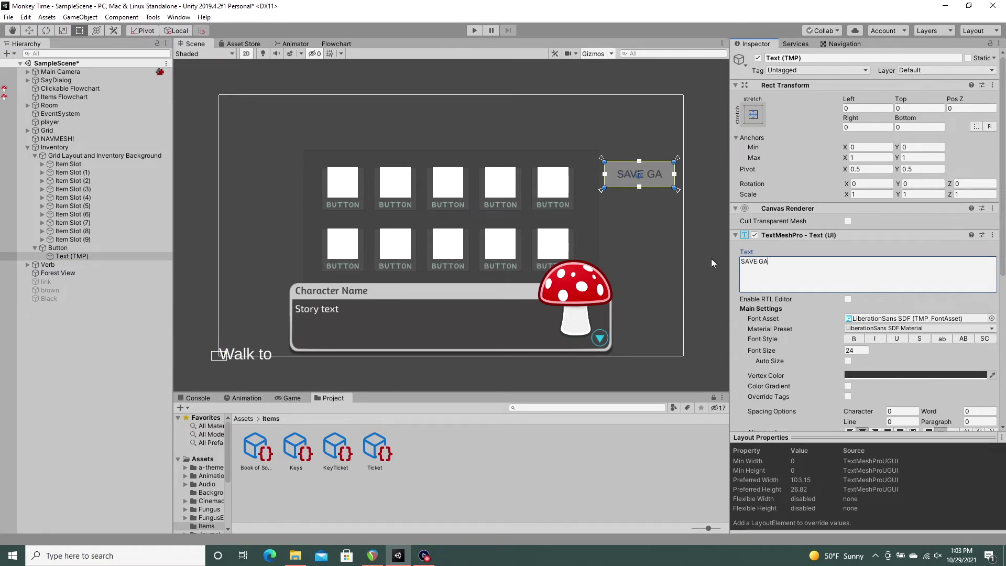
left_click(887, 321)
left_click(906, 329)
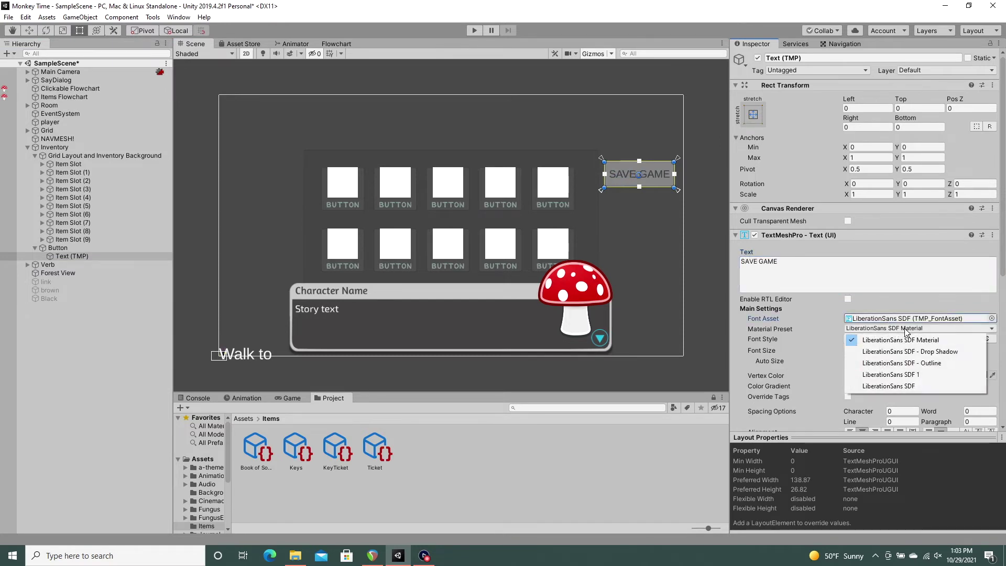
left_click(656, 291)
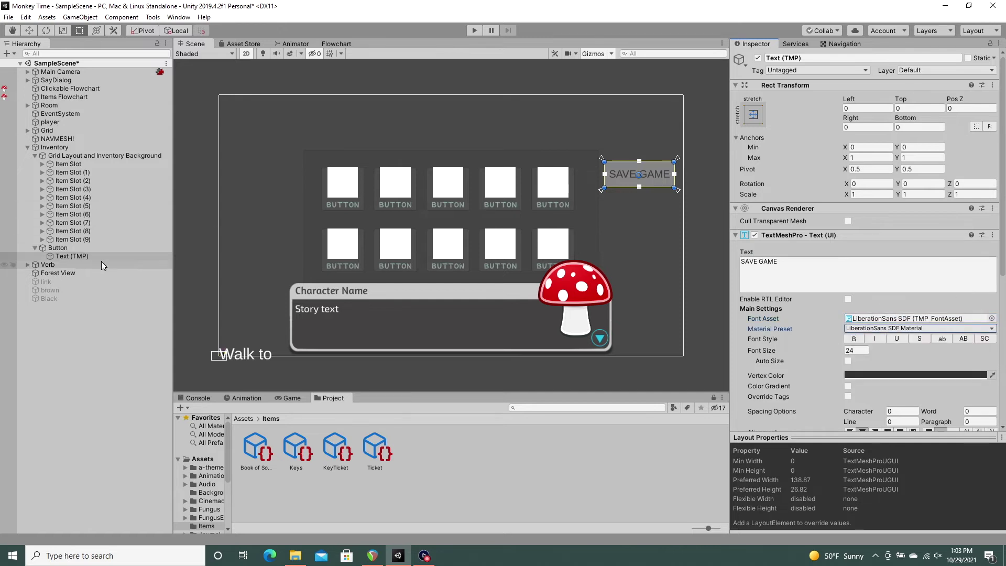
left_click(343, 44)
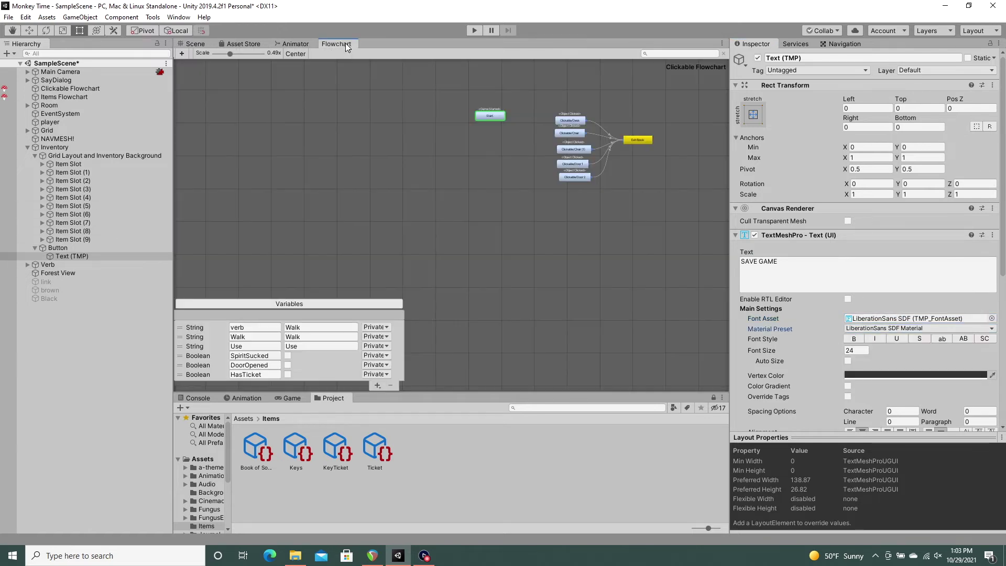
- Add a new flowchart block named SAVE GAME triggered by Button Clicked
right_click(491, 148)
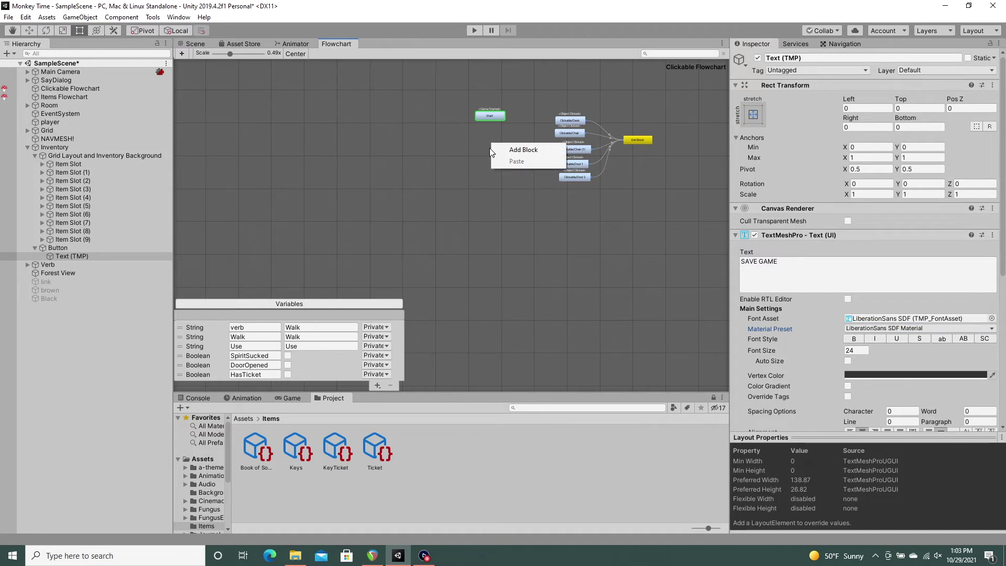
left_click(517, 149)
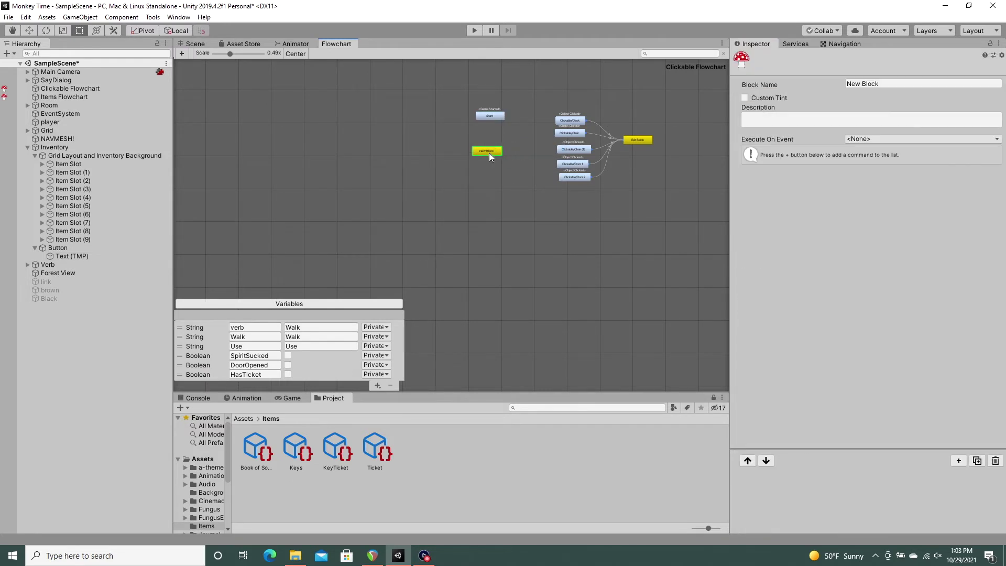
left_click(861, 83)
type("SA")
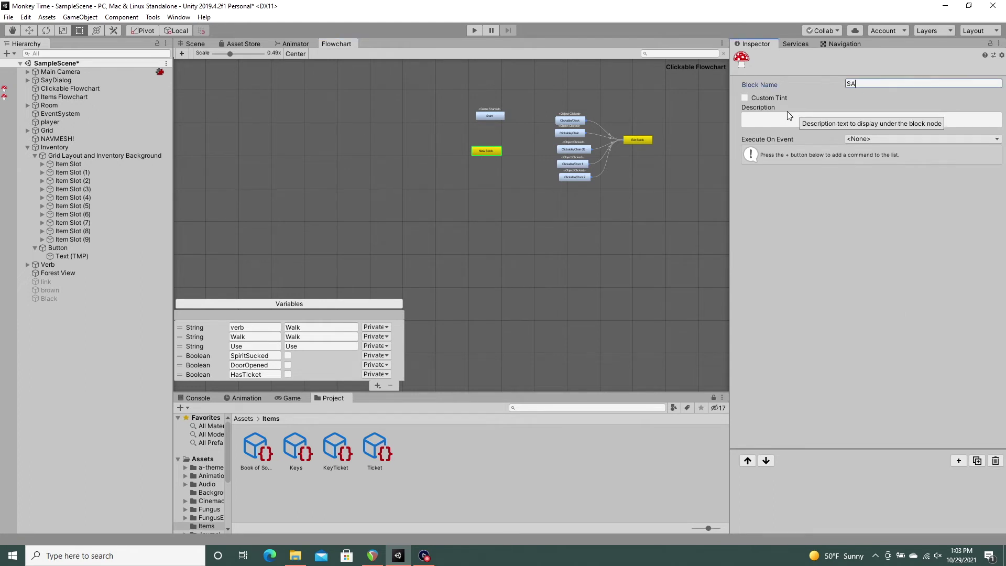
type("VE GAME")
left_click(926, 140)
left_click(932, 145)
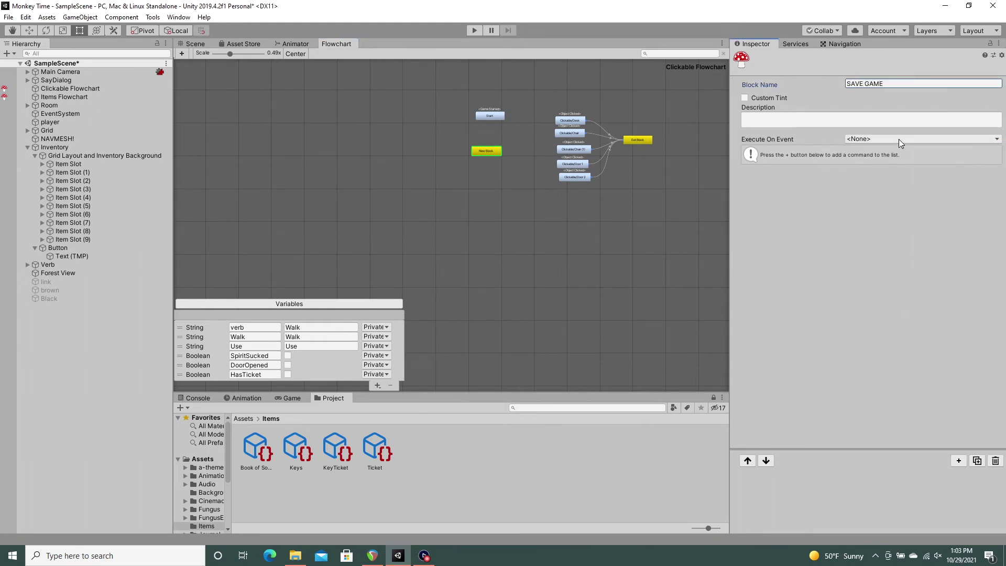
left_click(938, 138)
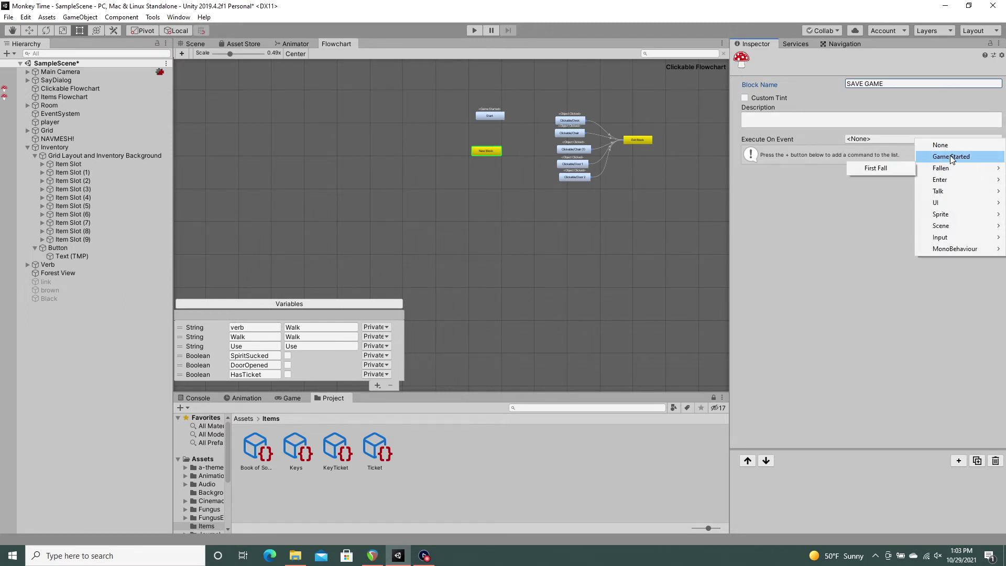
mouse_move(954, 203)
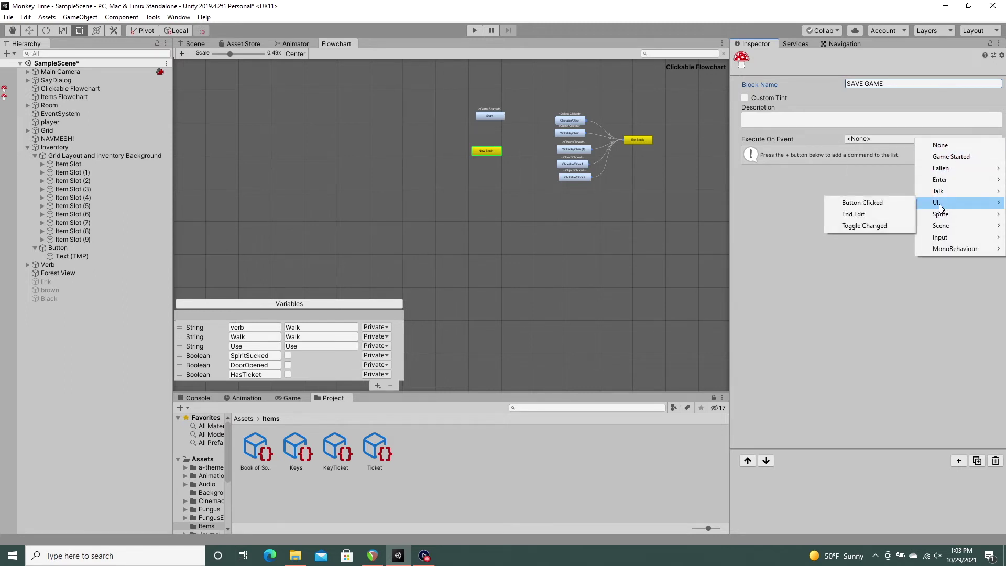
left_click(890, 202)
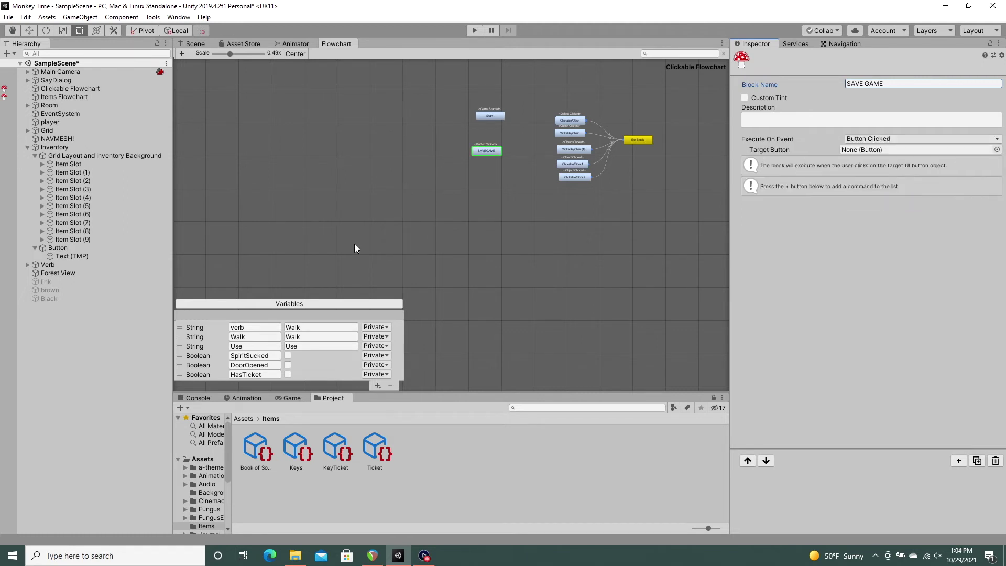
- Rename the button 'Save Button' and assign it as SAVE GAME's Target Button
left_click(53, 247)
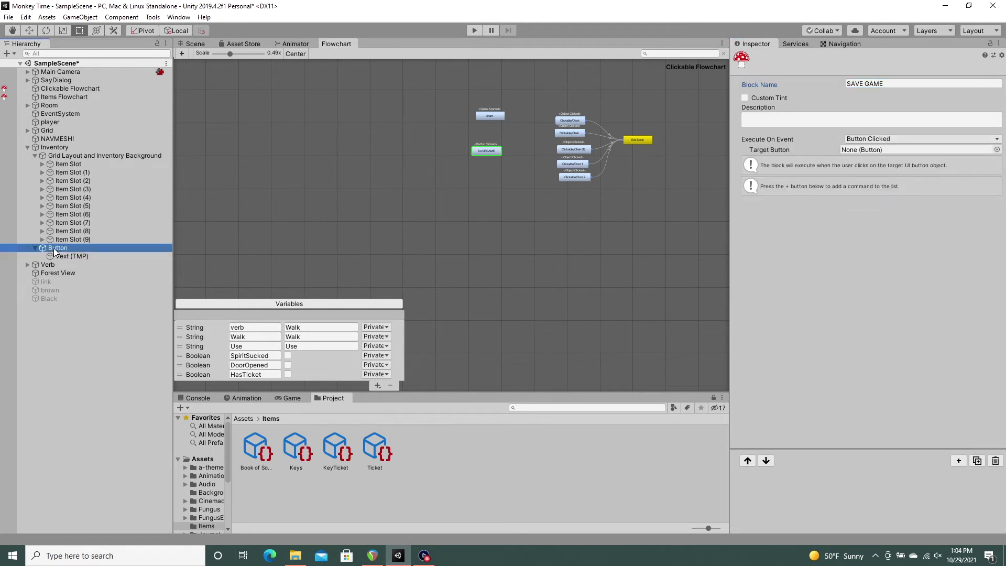
left_click(808, 57)
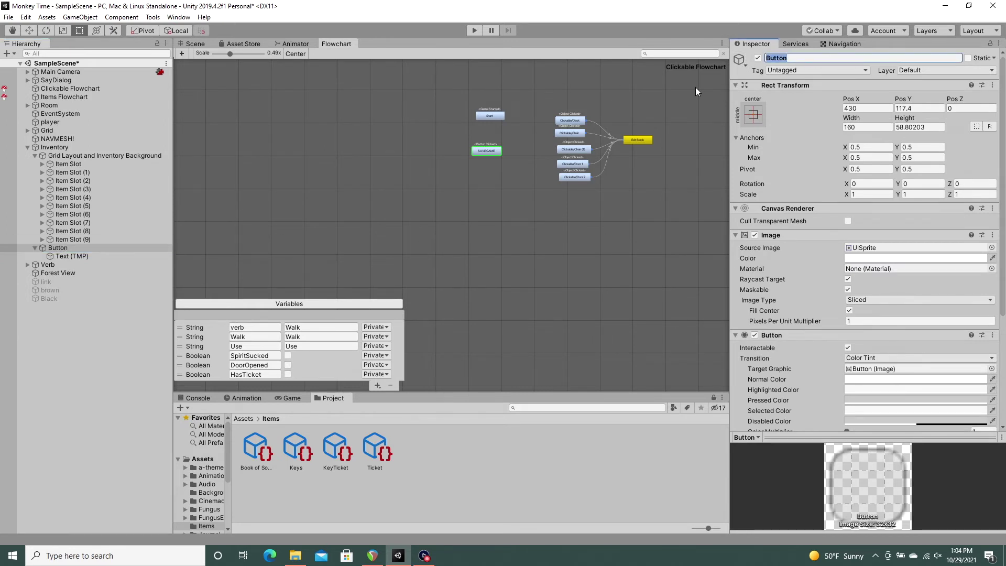
type("Save")
type(" Button")
left_click(492, 152)
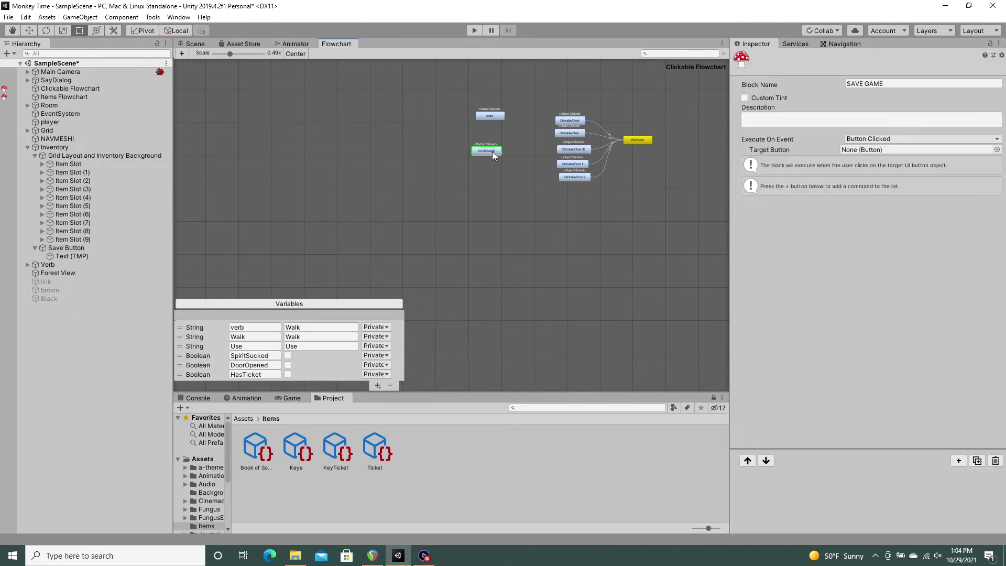
mouse_move(90, 249)
left_mouse_down()
mouse_move(818, 195)
mouse_move(868, 155)
left_mouse_up()
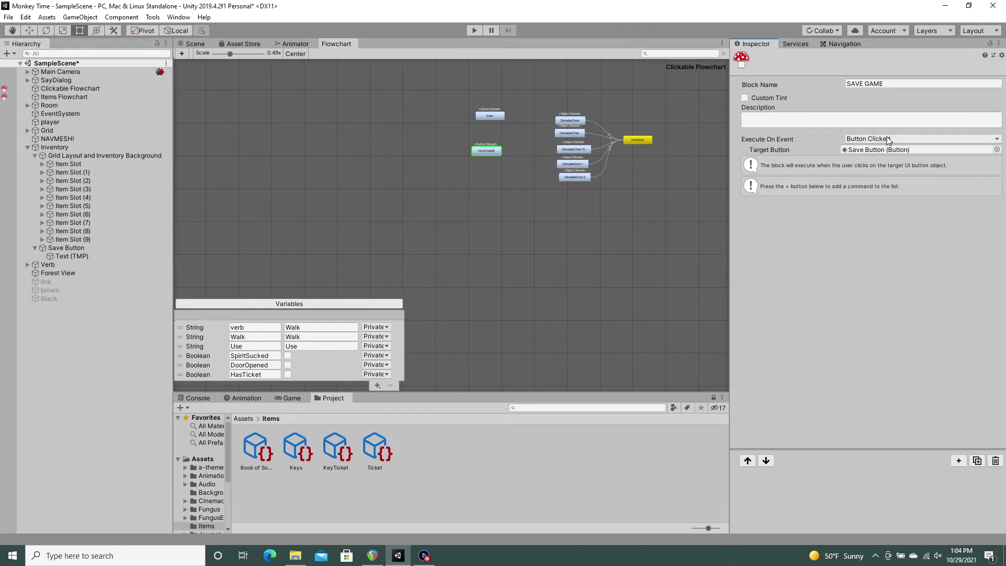
- Cut the DoorOpened Save Variable command from the Desk block and paste it into SAVE GAME
left_click(576, 122)
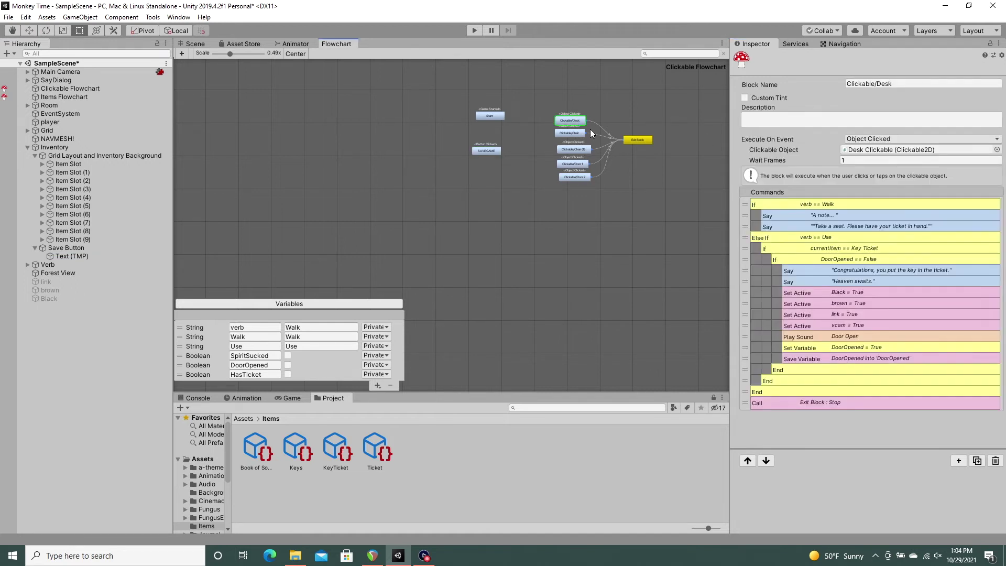
left_click(812, 360)
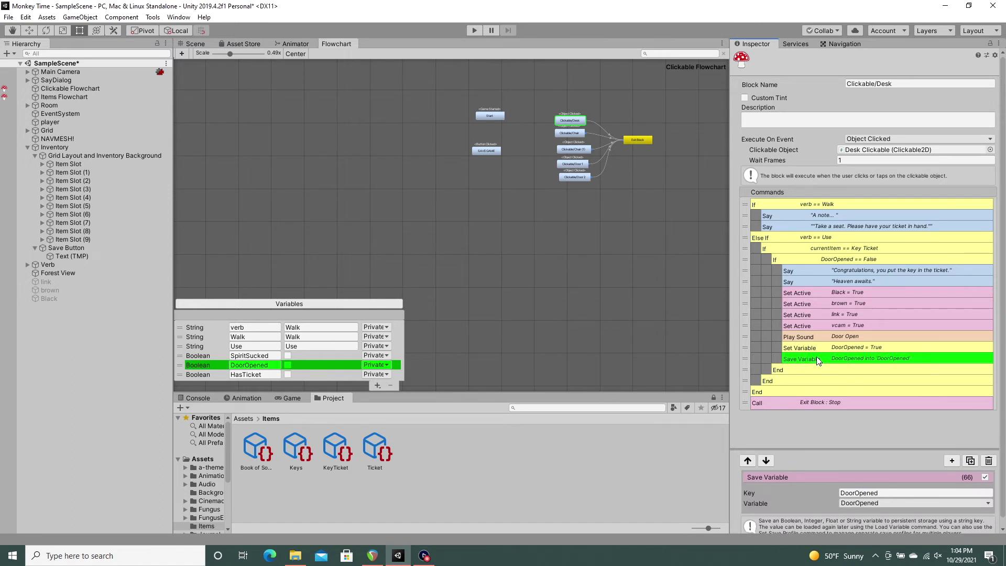
key("Delete")
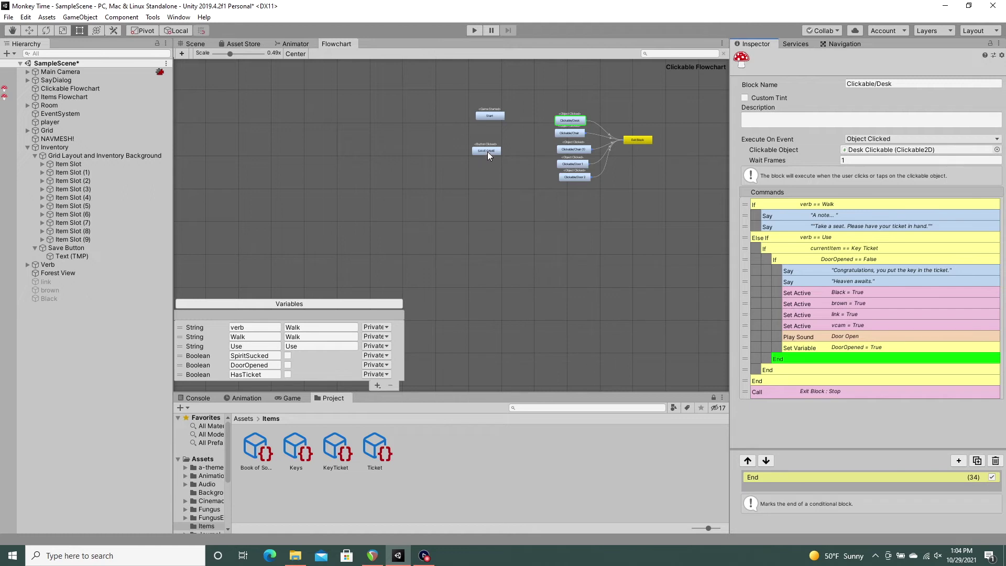
left_click(488, 149)
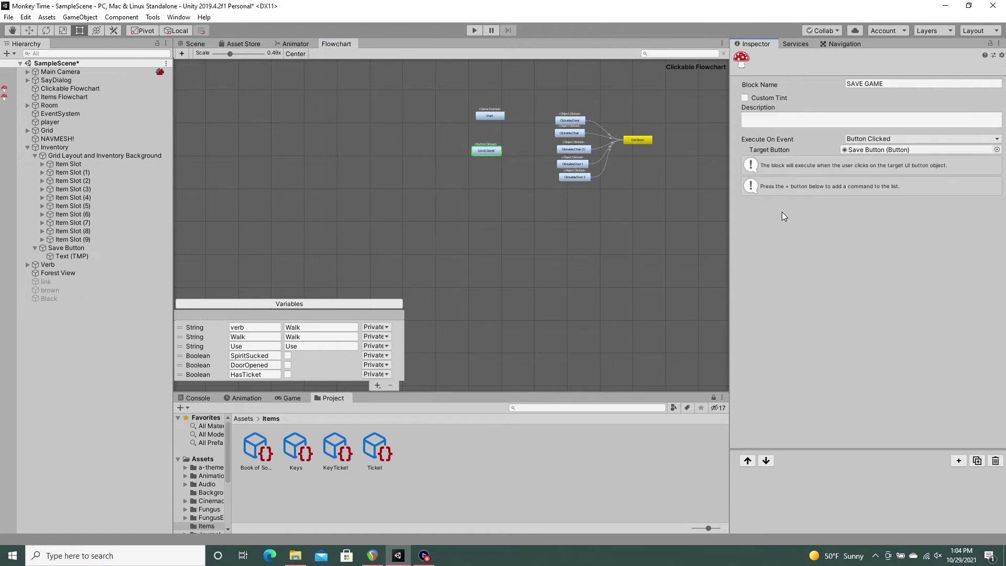
key("ctrl+v")
- Duplicate the save command twice, setting the copies to HasTicket and SpiritSucked
left_click(792, 197)
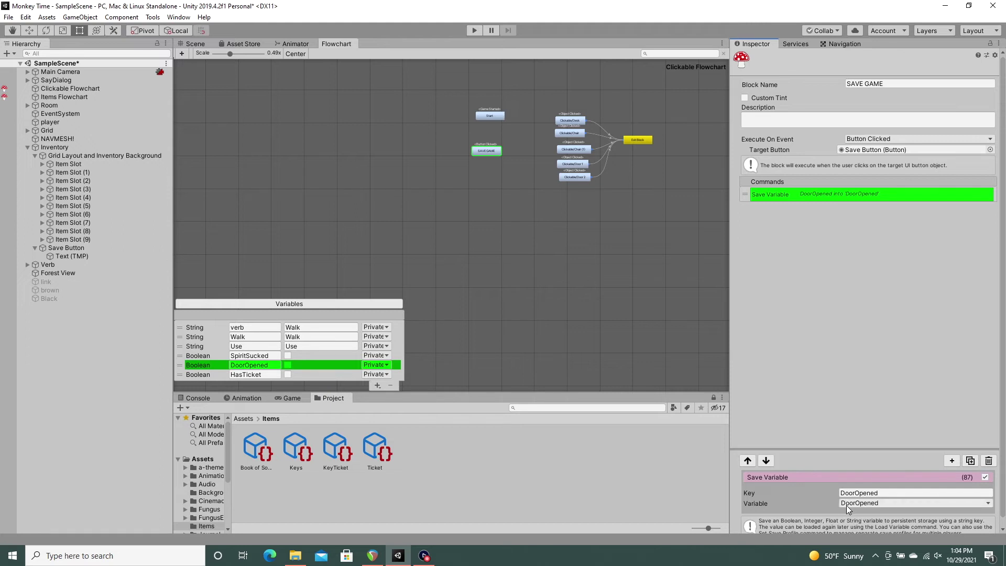
left_click(788, 208)
left_click(788, 196)
key("ctrl+v")
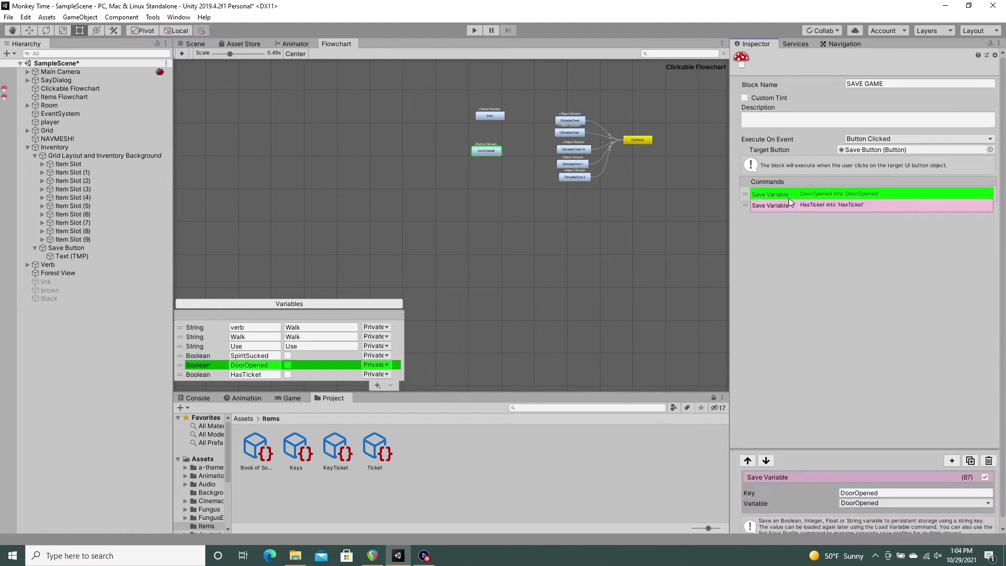
left_click(788, 205)
left_click(787, 194)
left_click(783, 195)
key("ctrl+v")
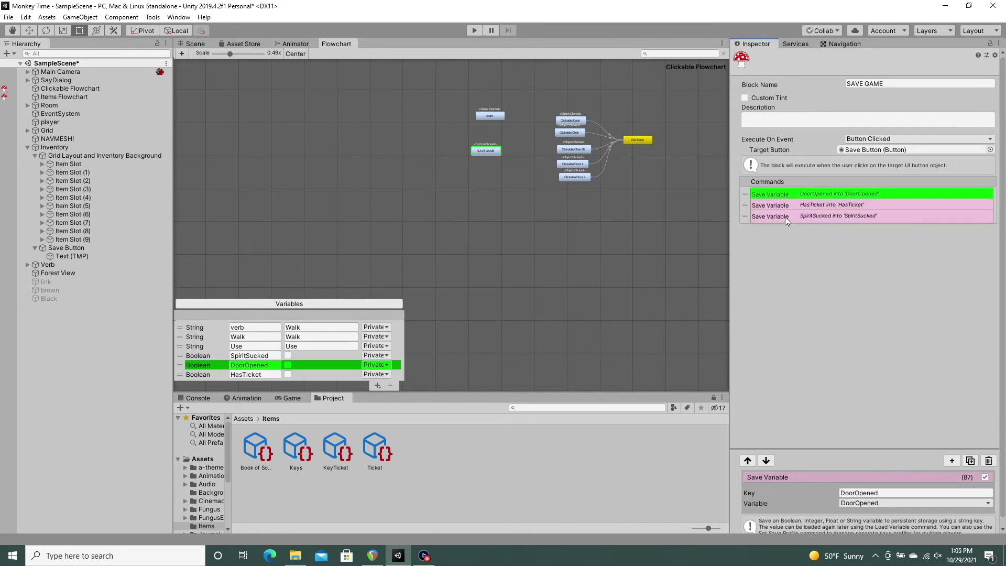
left_click(784, 216)
left_click(782, 195)
left_click(783, 205)
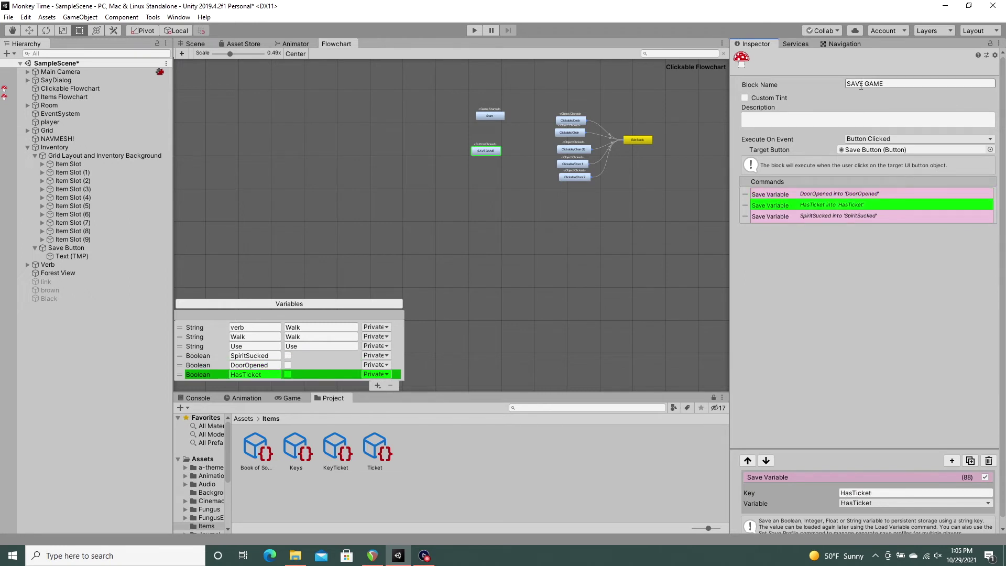
left_click(574, 124)
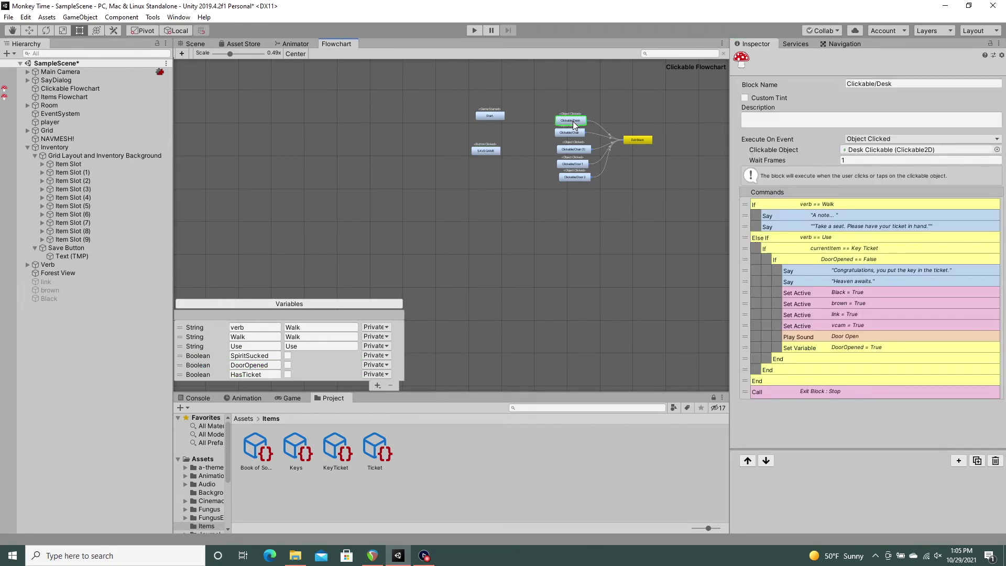
left_click(814, 349)
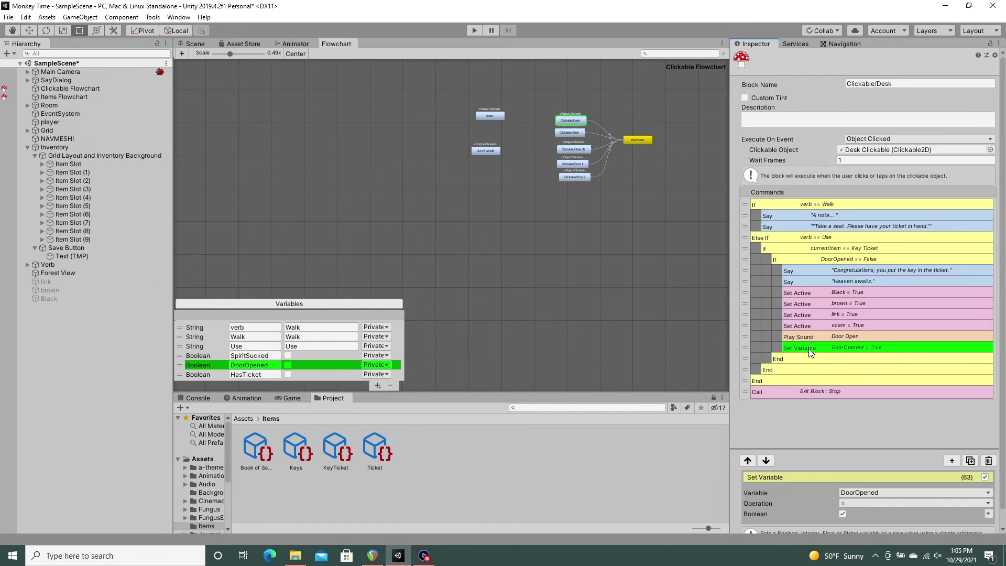
left_click(487, 149)
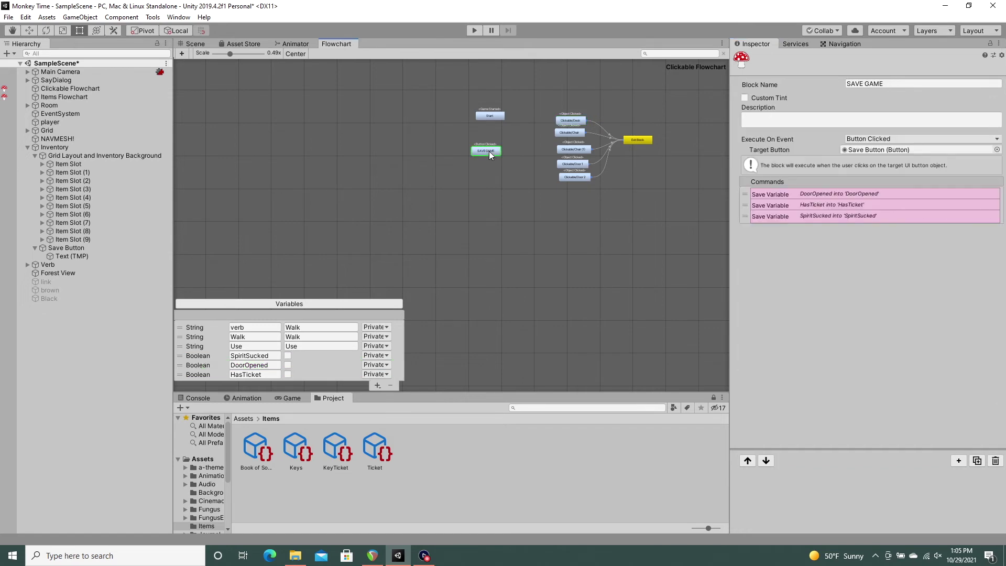
- Play the game, tick SpiritSucked and HasTicket, save with the in-game SAVE GAME button, then stop
key("ctrl+p")
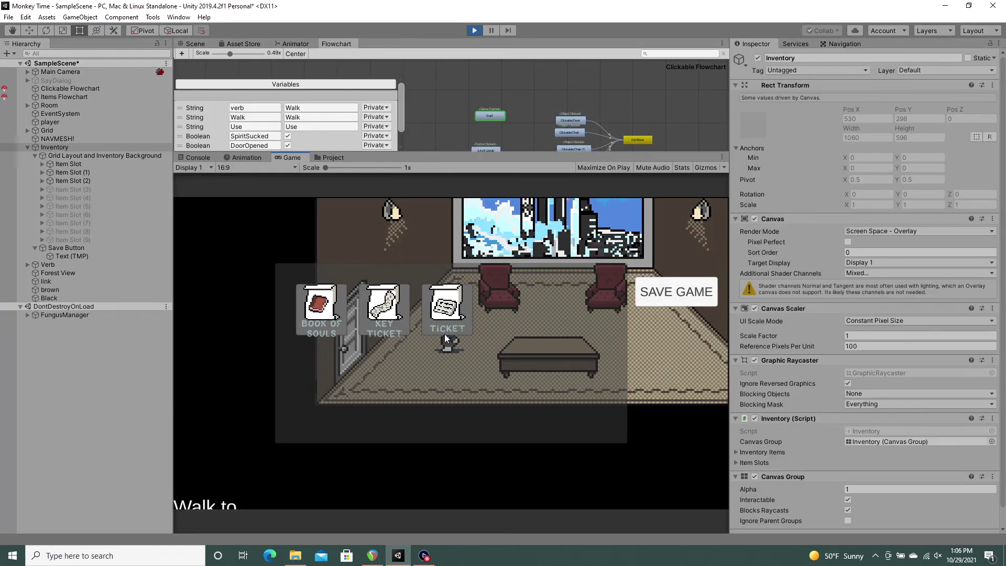
left_click(674, 293)
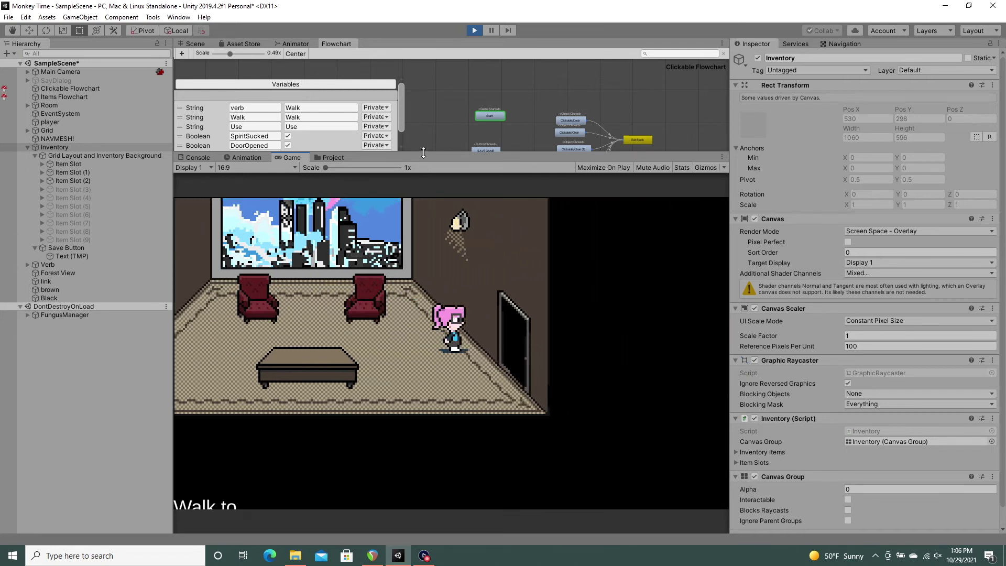
left_click_drag(393, 148, 331, 212)
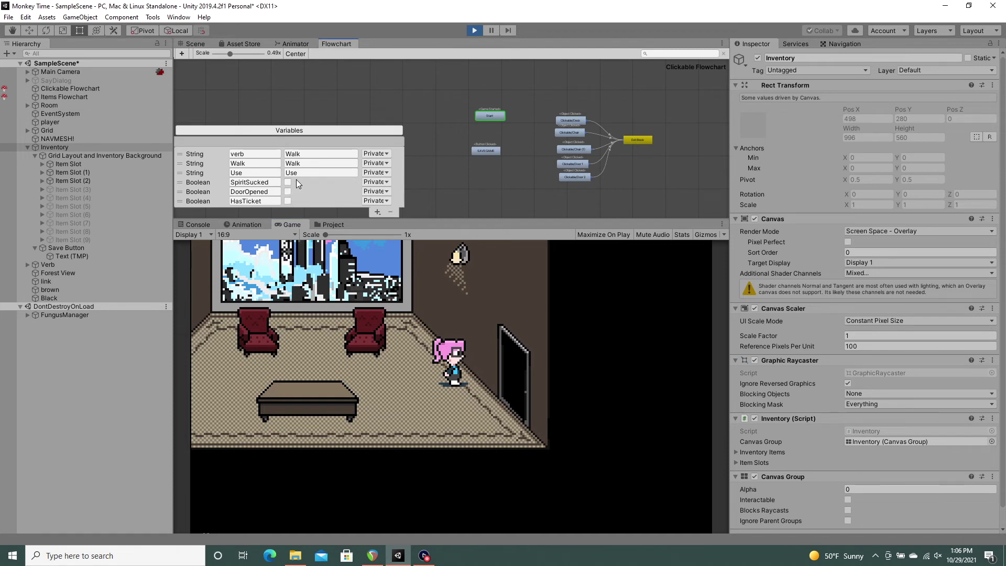
left_click(289, 183)
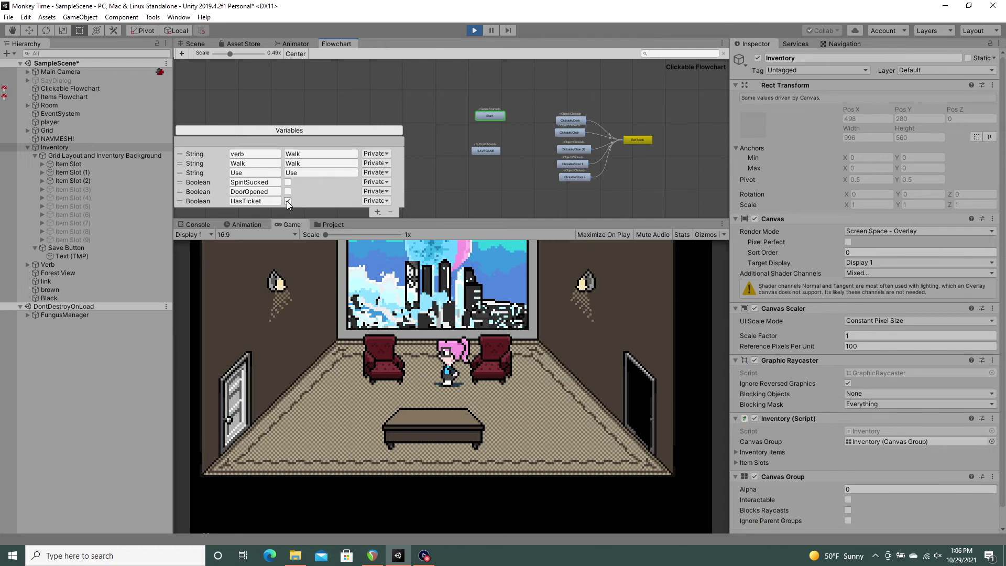
left_click(287, 201)
left_click(533, 423)
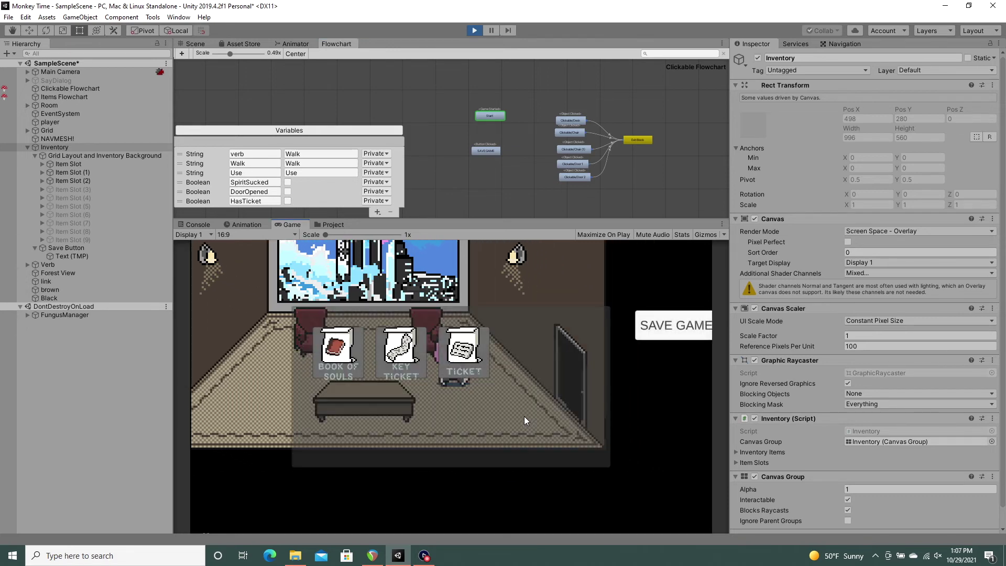
left_click(663, 335)
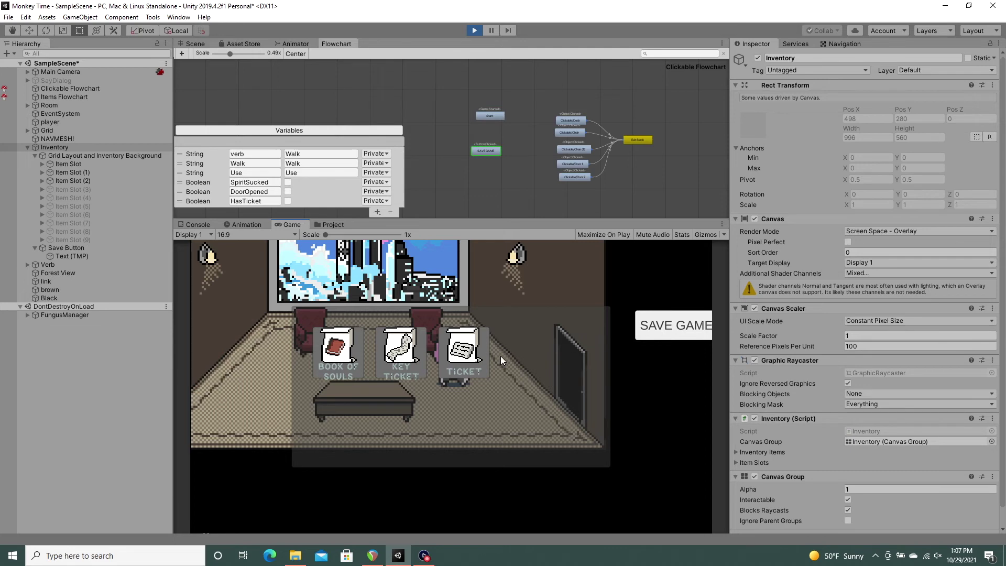
left_click(475, 31)
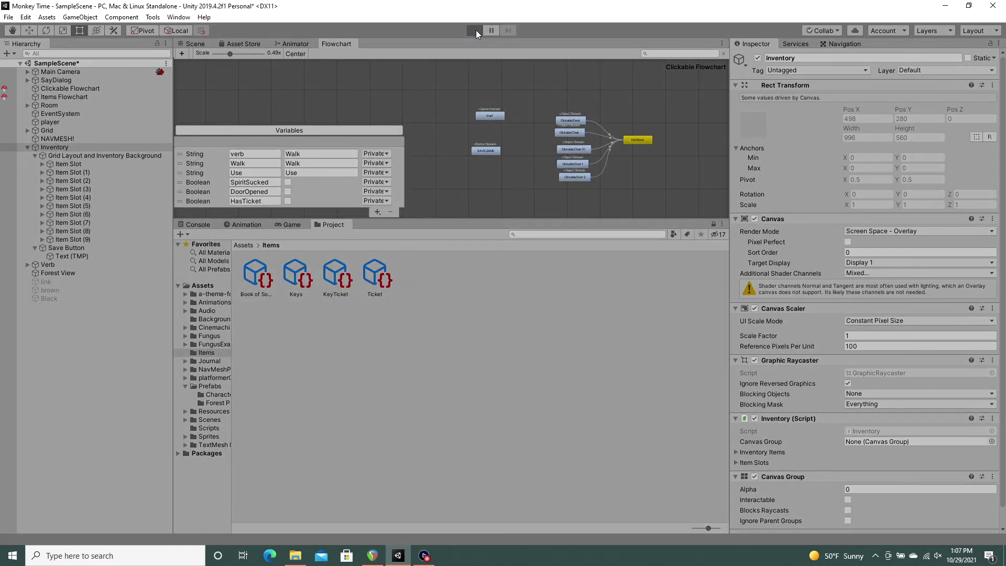
- Replay the game, talk to the right chair, check the inventory for the saved tickets, then stop
left_click(475, 30)
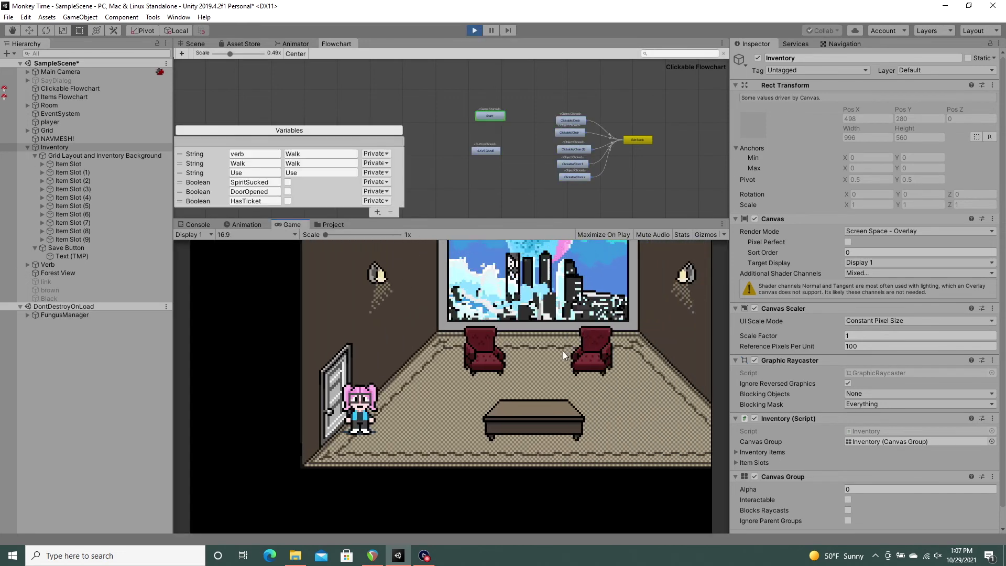
left_click(605, 476)
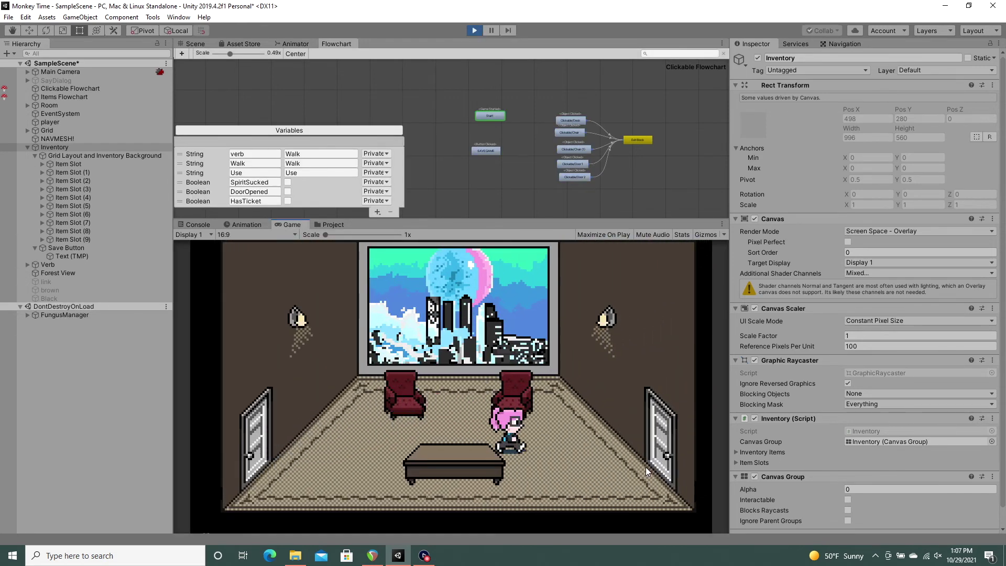
left_click(517, 401)
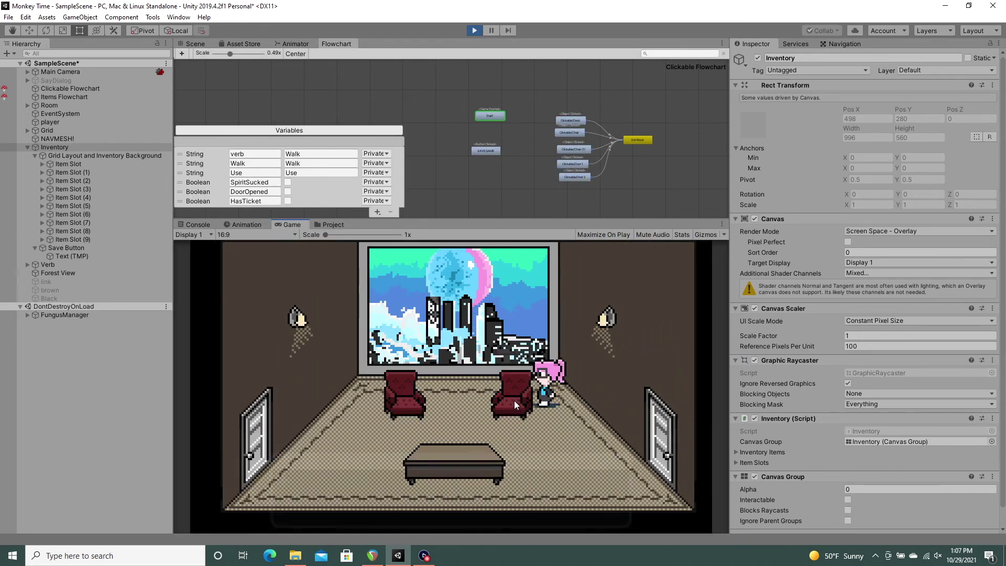
left_click(479, 508)
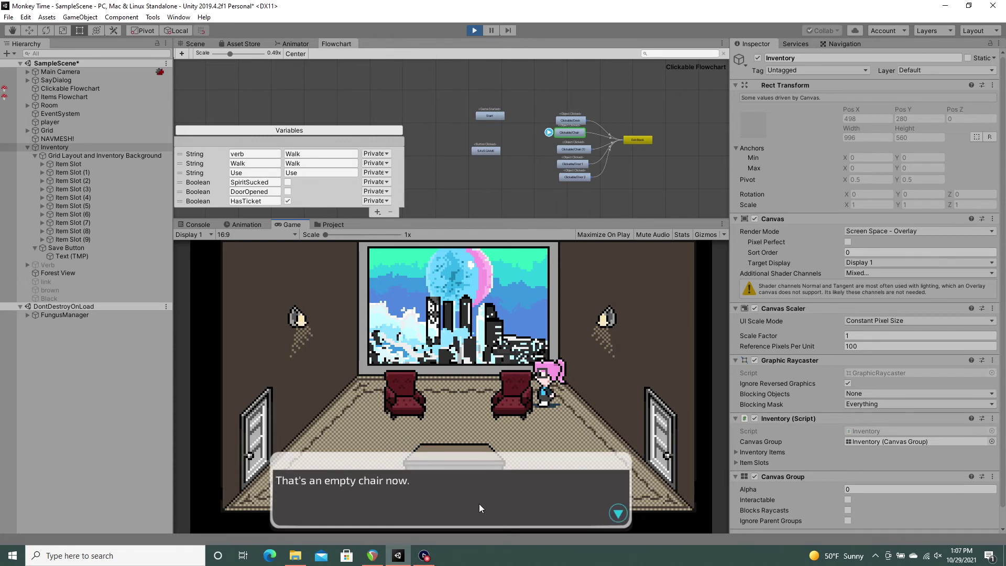
left_click(478, 504)
left_click(410, 405)
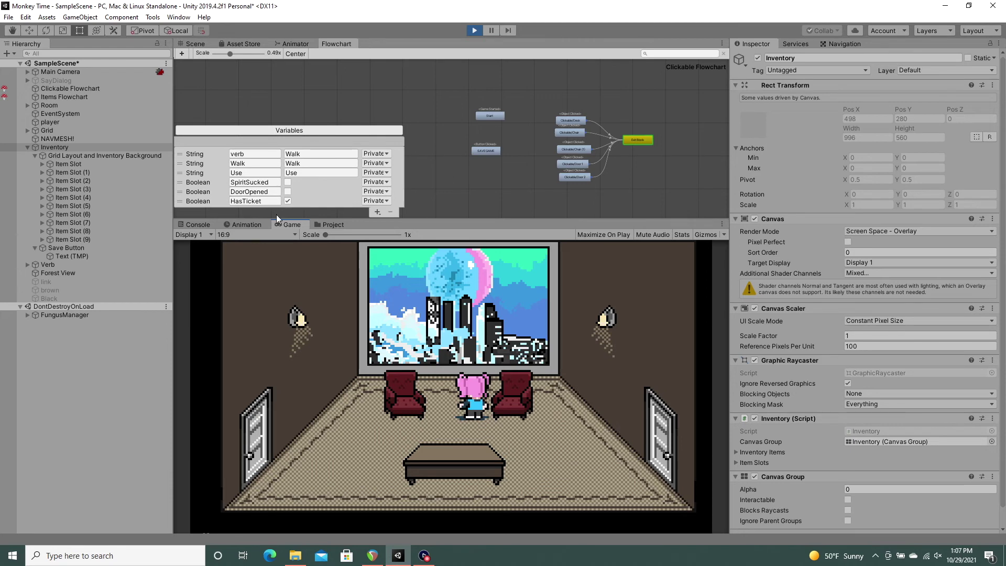
key("i")
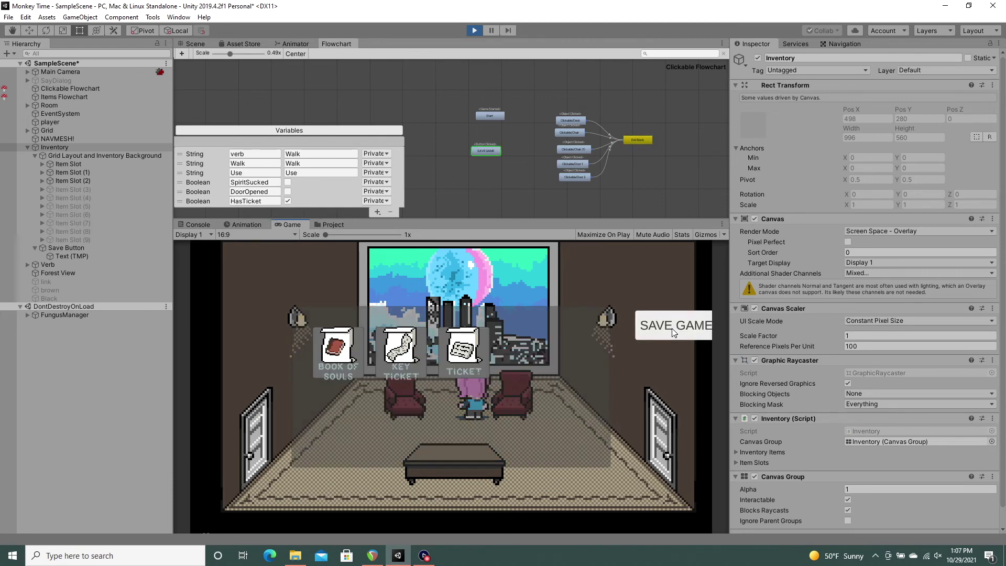
left_click(672, 332)
left_click(474, 31)
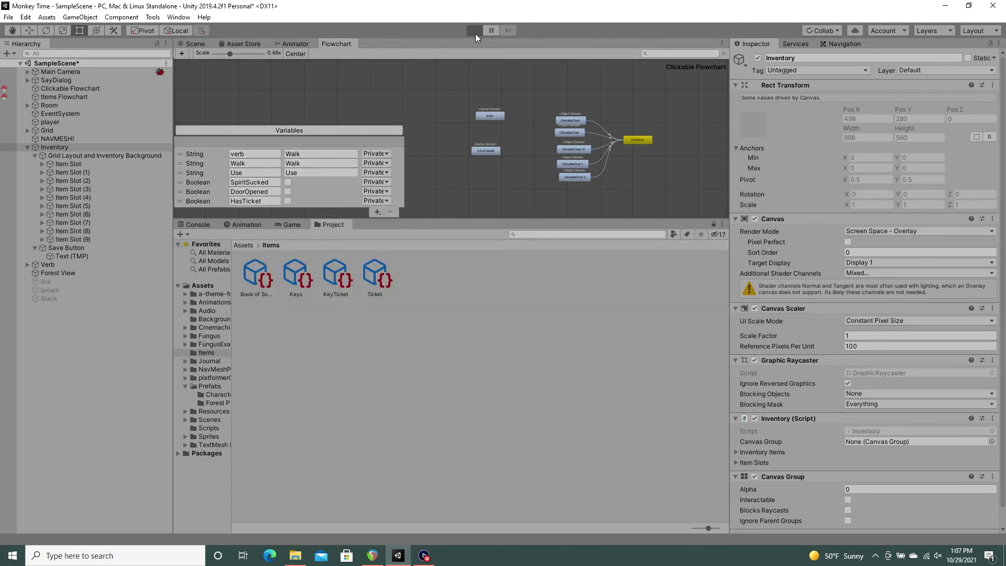
left_click(474, 31)
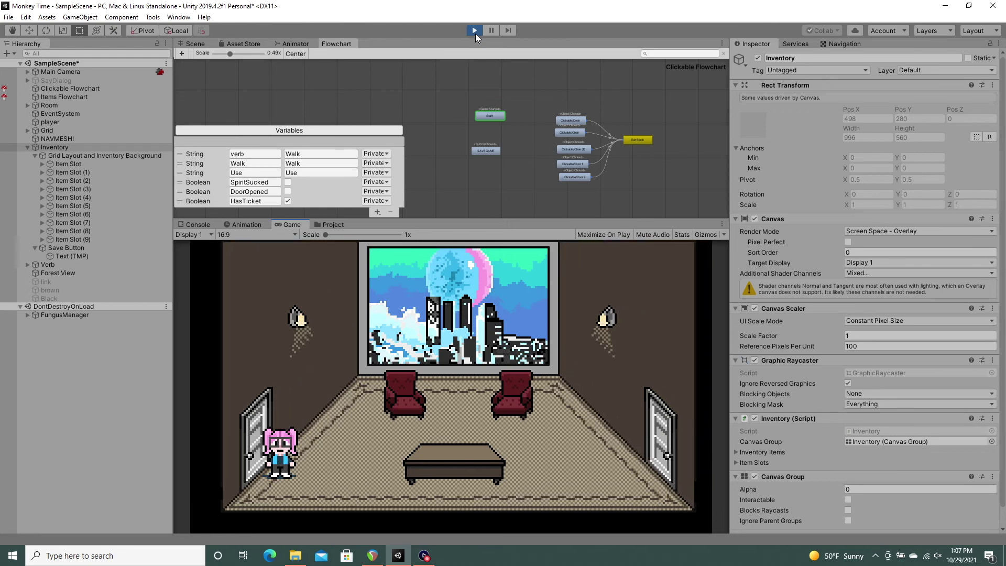
left_click(486, 117)
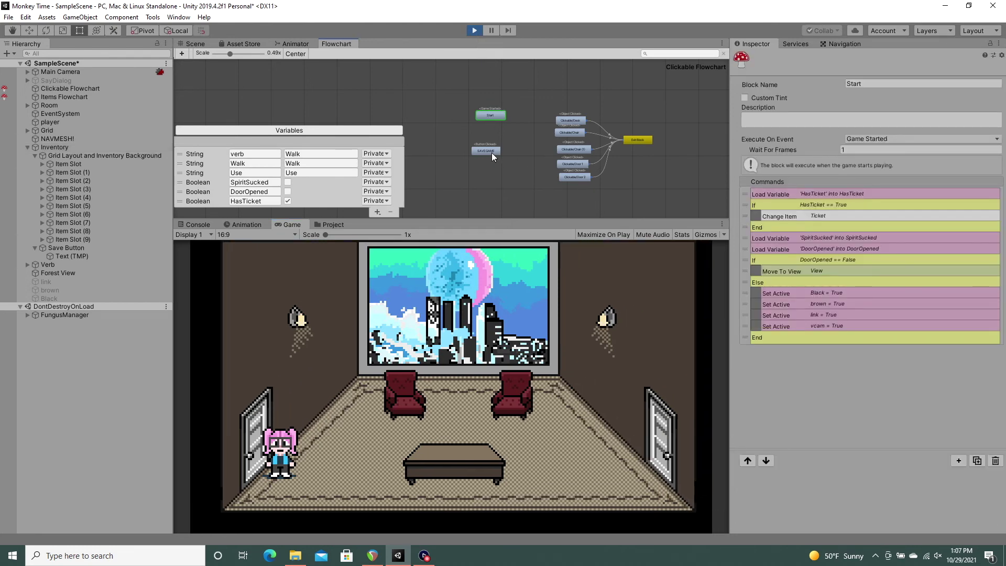
left_click(489, 151)
left_click(490, 117)
left_click(476, 31)
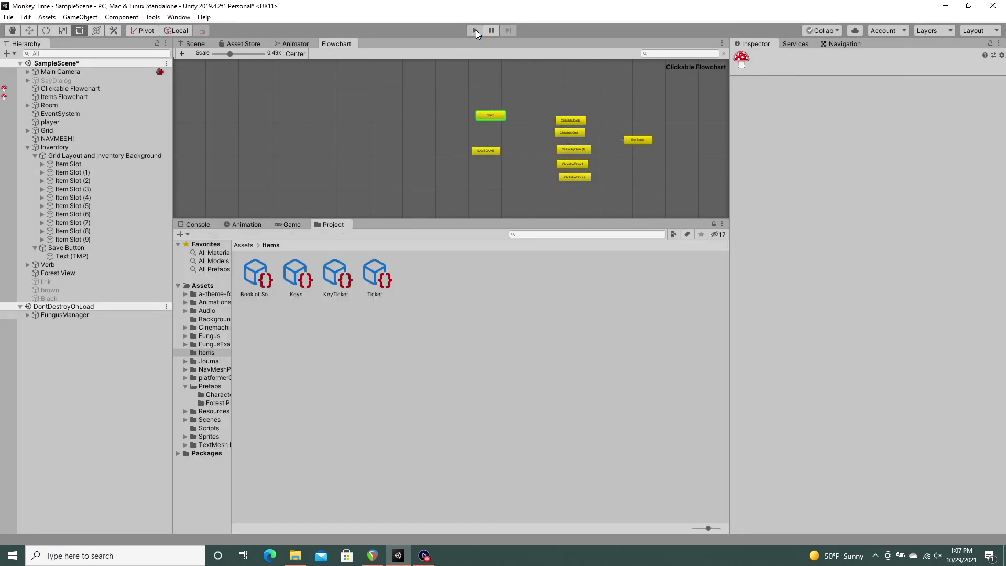
left_click(487, 151)
- With the Start block selected, create a new Integer variable named Location
left_click(490, 116)
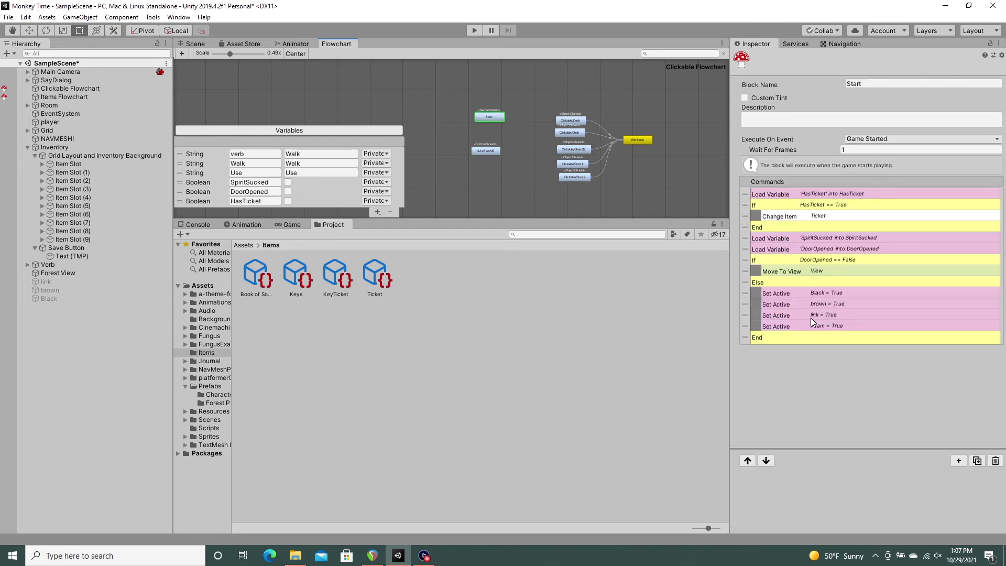
left_click(789, 250)
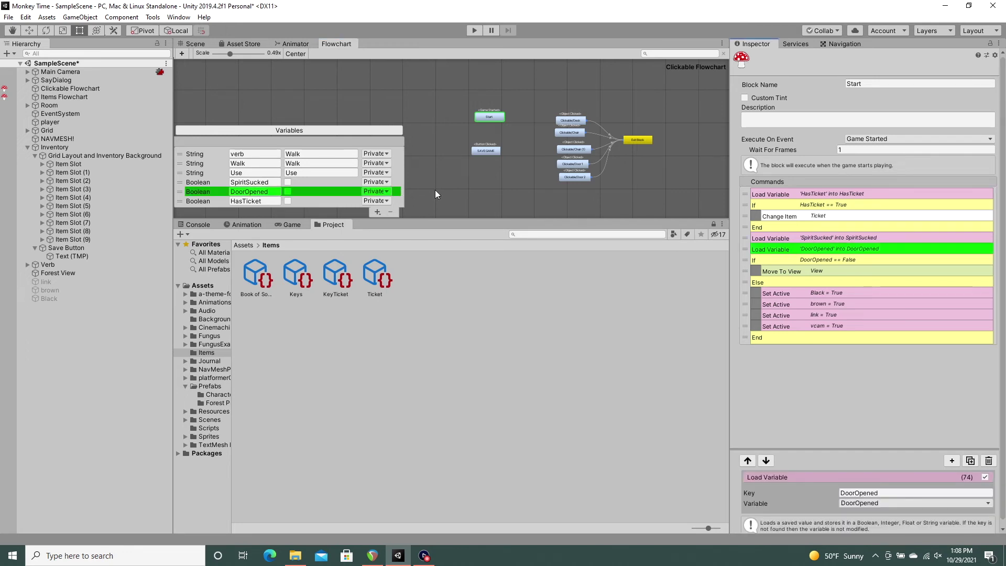
left_click(378, 211)
left_click(411, 241)
type("Loca")
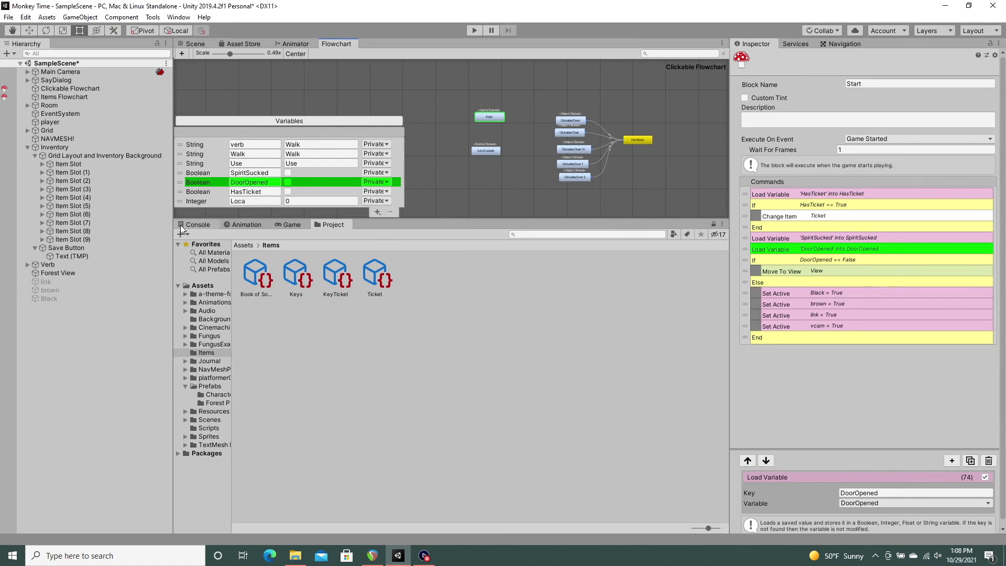
type("tion")
- Duplicate the DoorOpened Load Variable command and make it load into Location
key("ctrl+d")
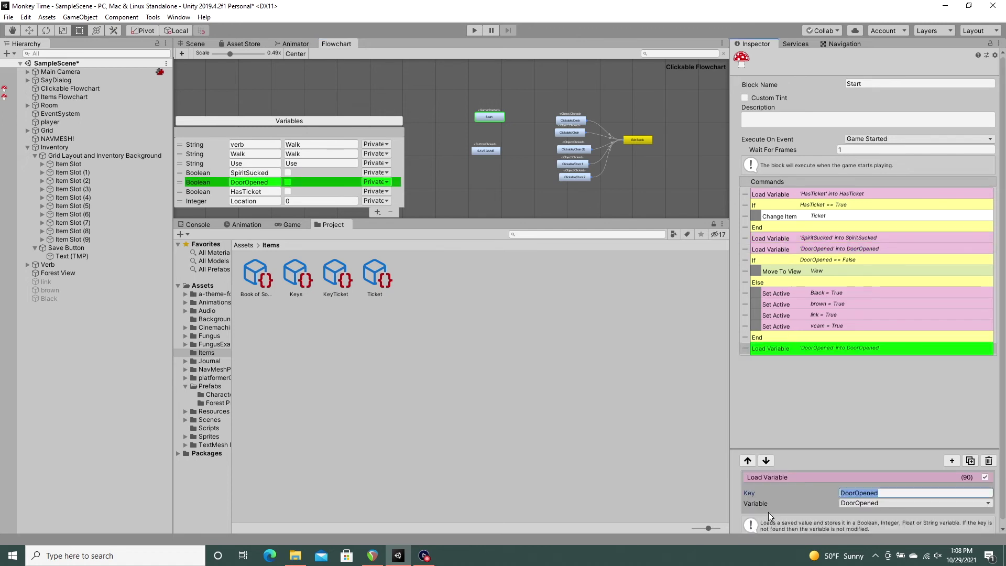
type("Locati")
type("on")
left_click(866, 504)
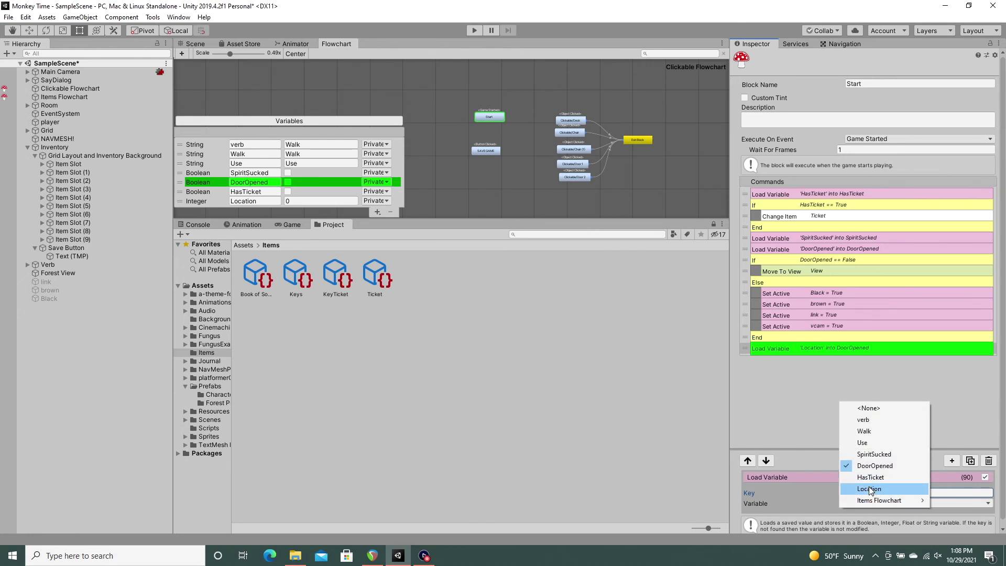
left_click(912, 478)
left_click(951, 461)
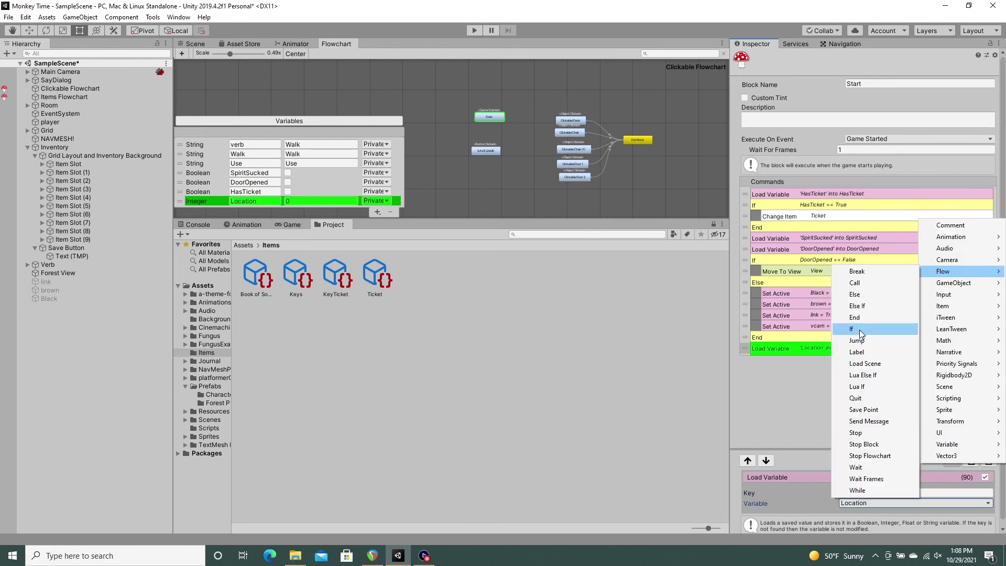
- Add an If command after the load that tests Location == 0
left_click(896, 331)
left_click(810, 360)
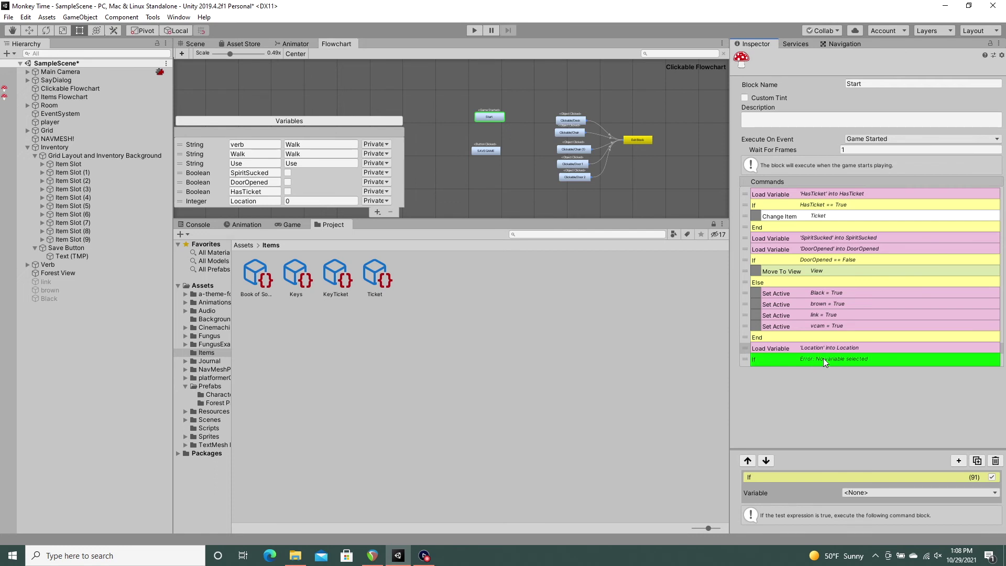
left_click(872, 492)
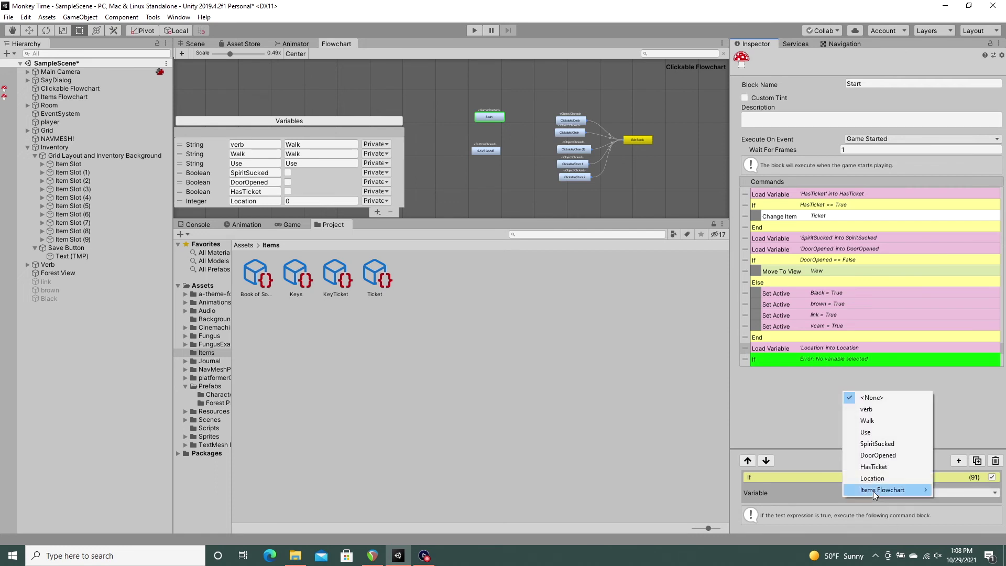
left_click(872, 478)
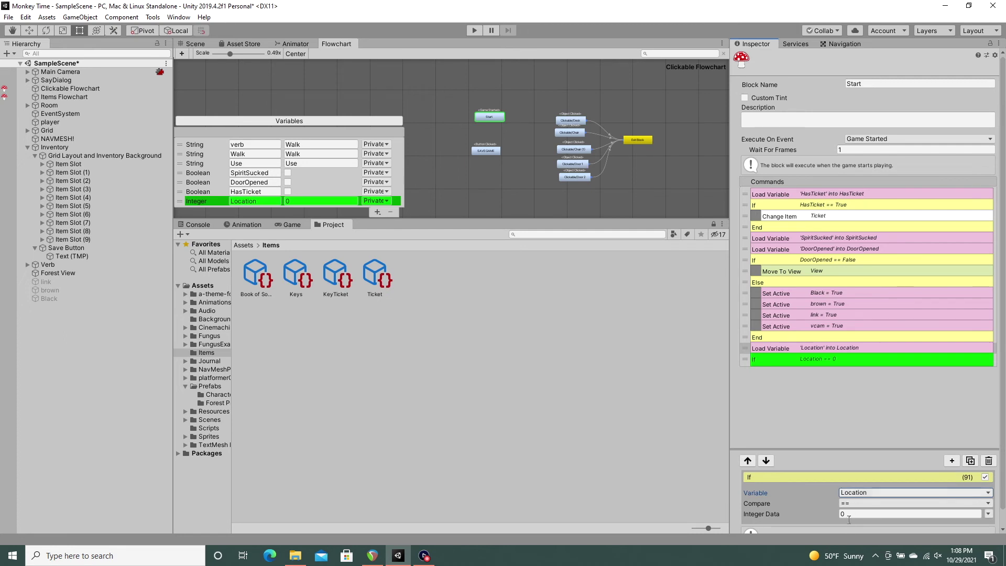
- Put a Call command inside the If, then add an Else If branch after it
right_click(799, 361)
left_click(793, 271)
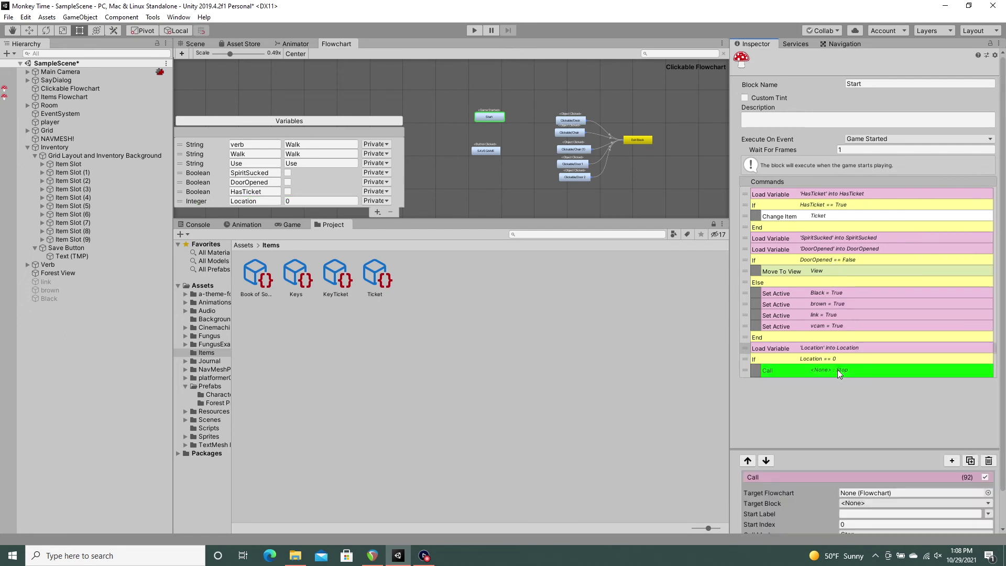
left_click(888, 504)
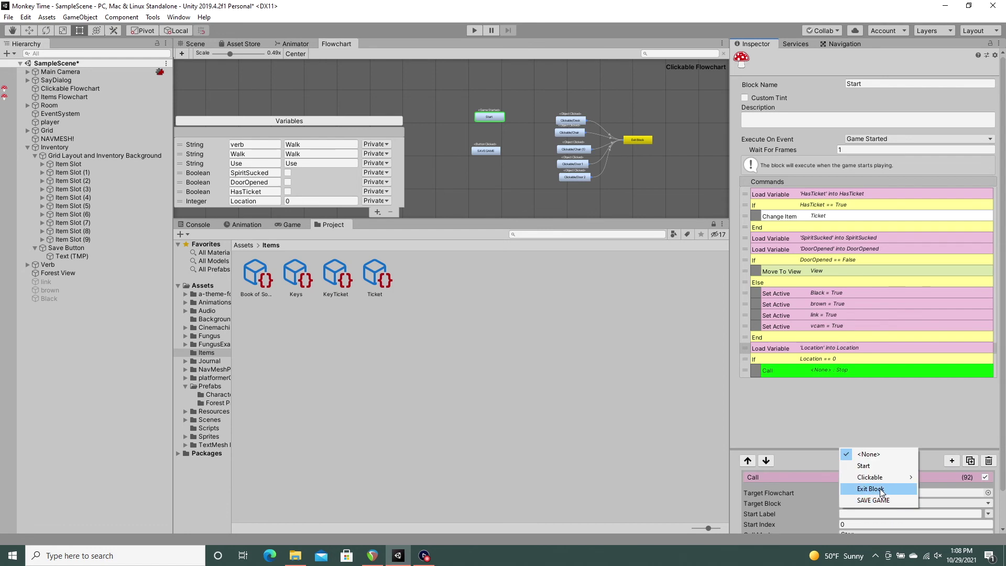
left_click(831, 374)
left_click(952, 460)
mouse_move(943, 268)
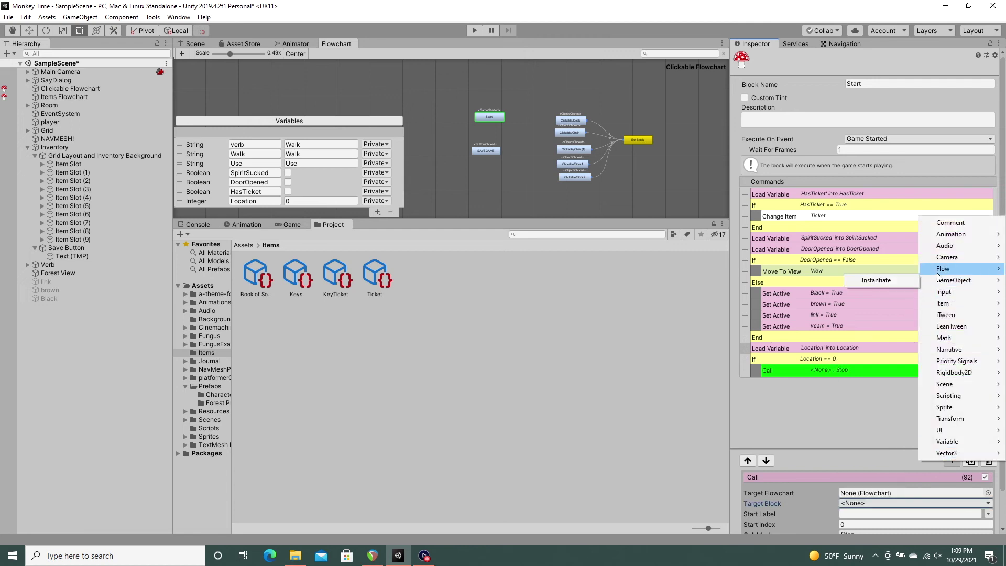
left_click(865, 308)
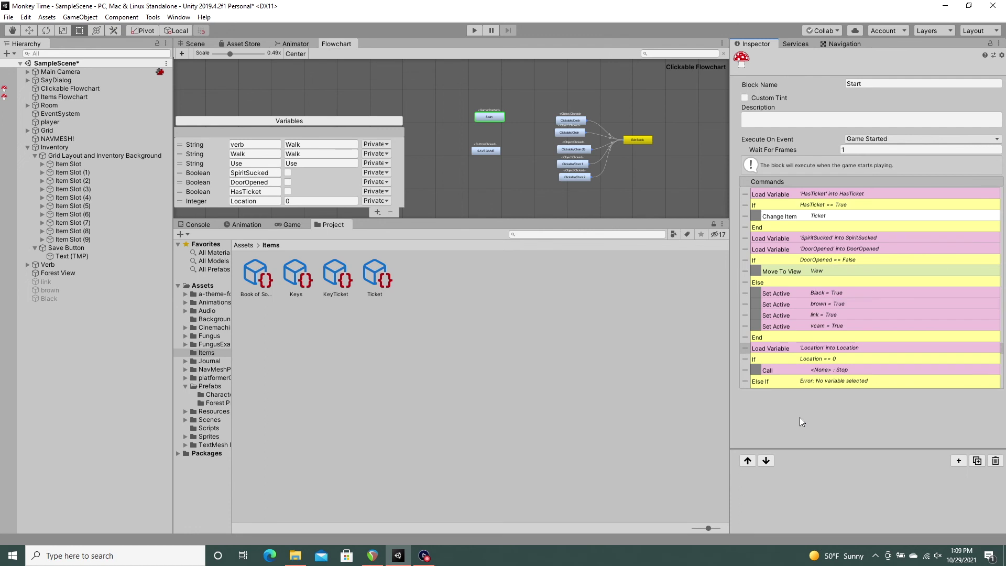
- Make the Else If test Location == 1, then reselect the still-untargeted Call command
left_click(798, 381)
left_click(869, 491)
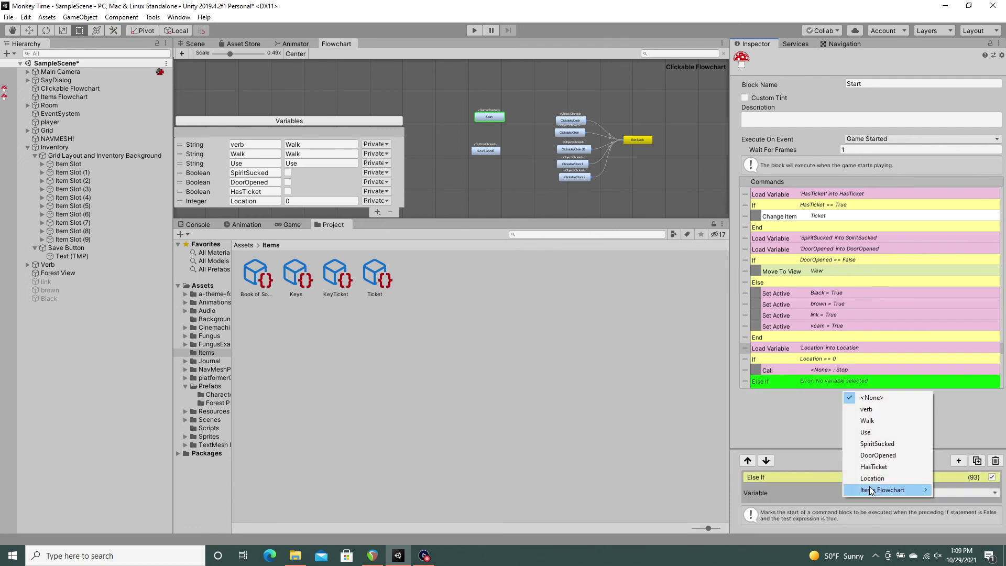
left_click(867, 478)
left_click(838, 511)
type("1")
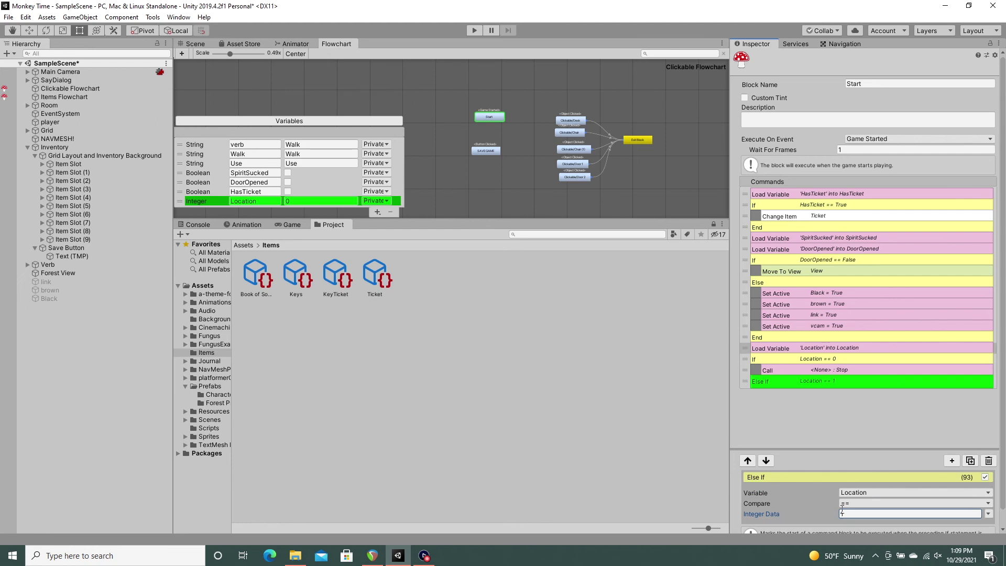
left_click(829, 372)
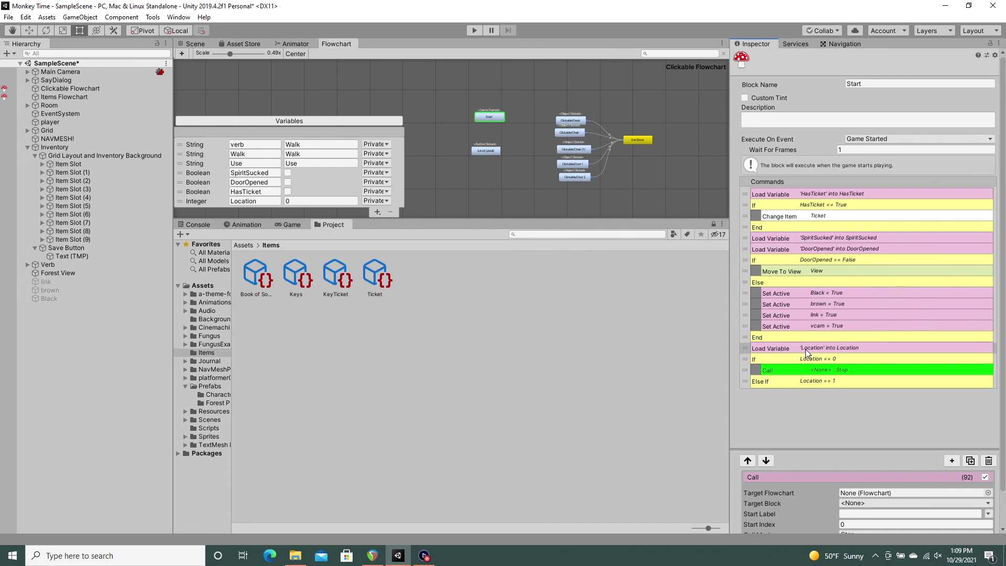
left_click(151, 17)
mouse_move(170, 30)
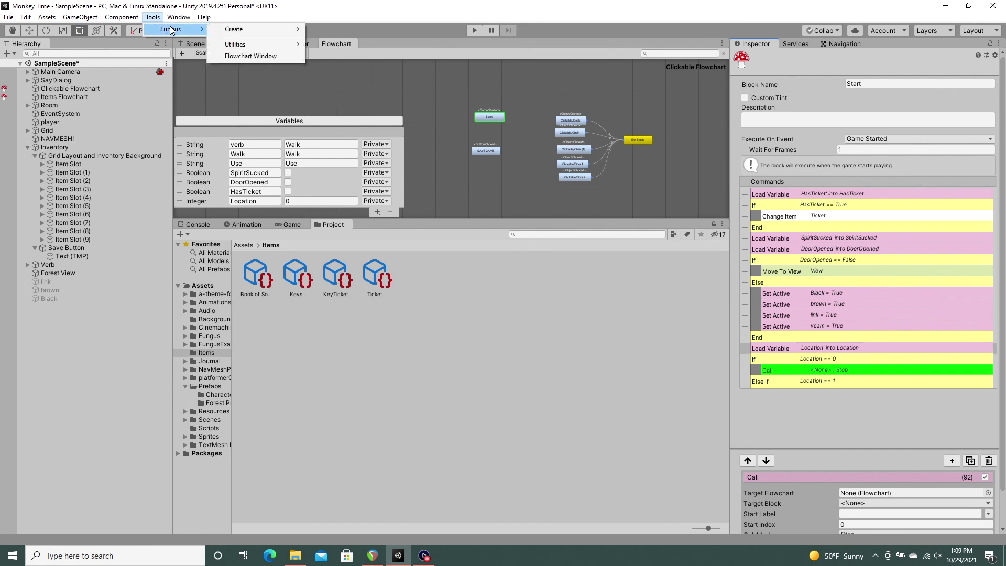